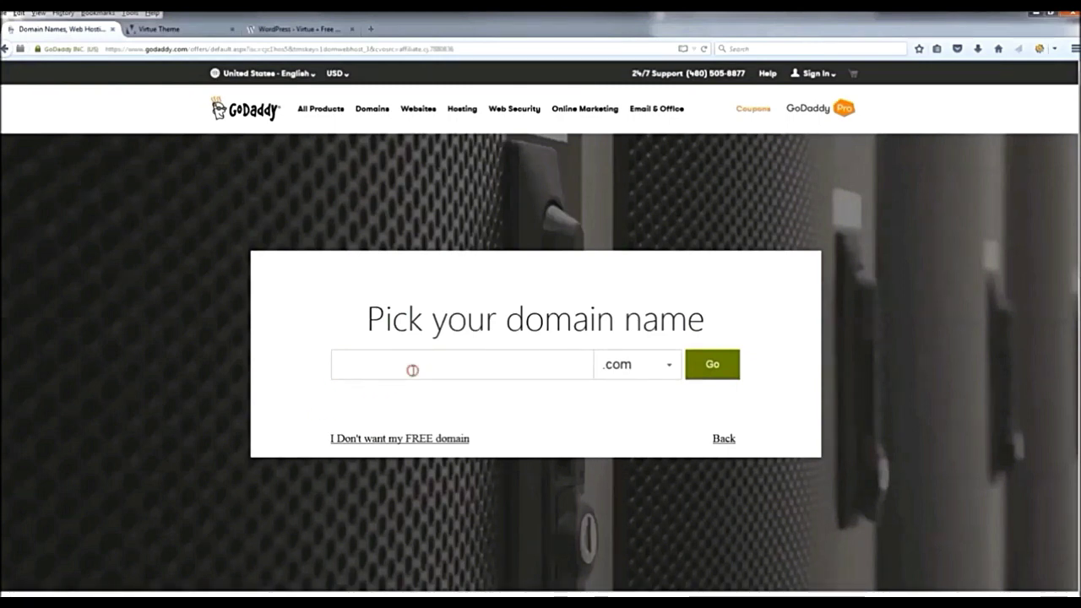
Search for the domain financeandsolutions.com and add it to the hosting order.
{"action": "right_click", "coordinate": [412, 370]}
{"action": "left_click", "coordinate": [461, 417]}
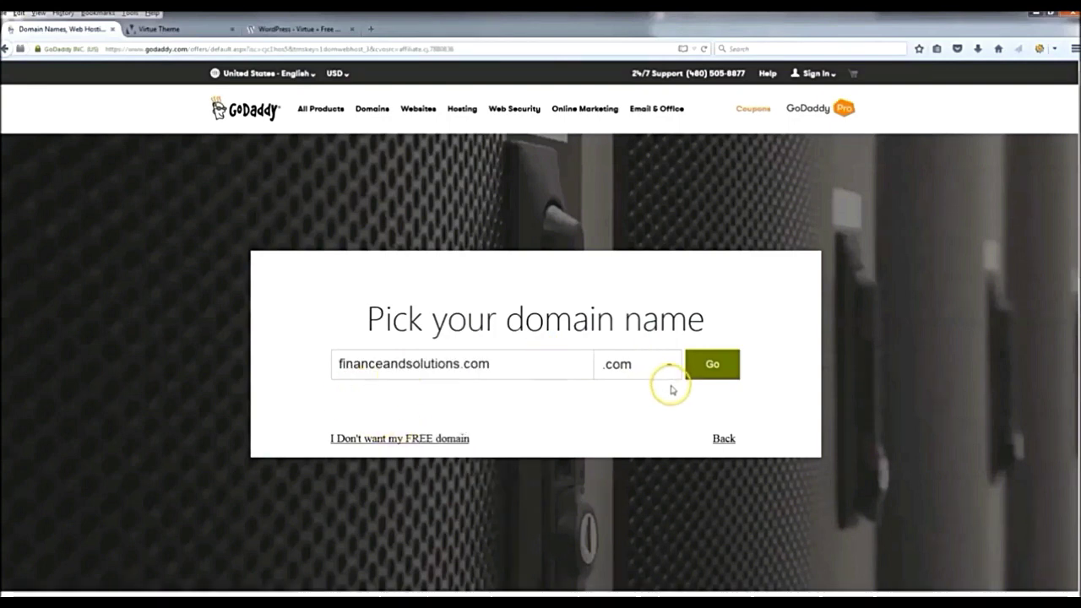
{"action": "left_click", "coordinate": [728, 365]}
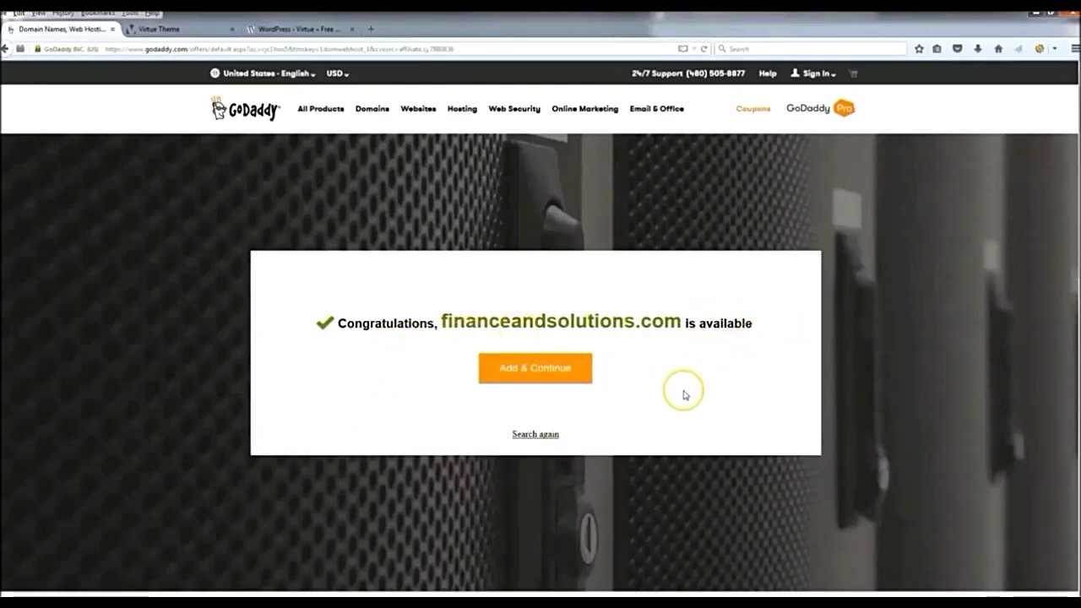
{"action": "left_click", "coordinate": [543, 380]}
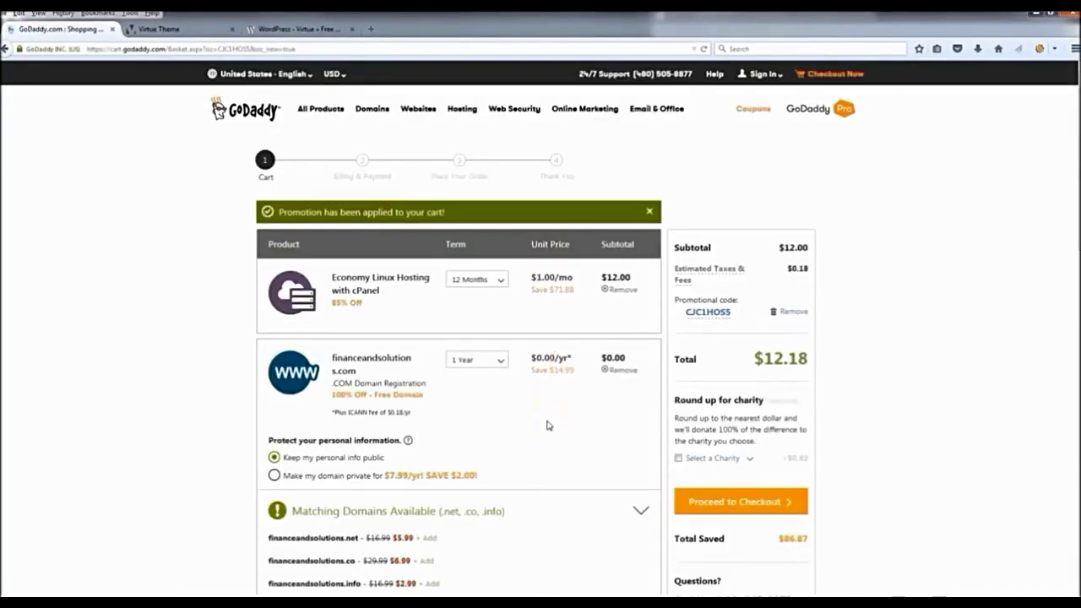
{"action": "scroll", "coordinate": [535, 391], "scroll_direction": "down", "scroll_amount": 3}
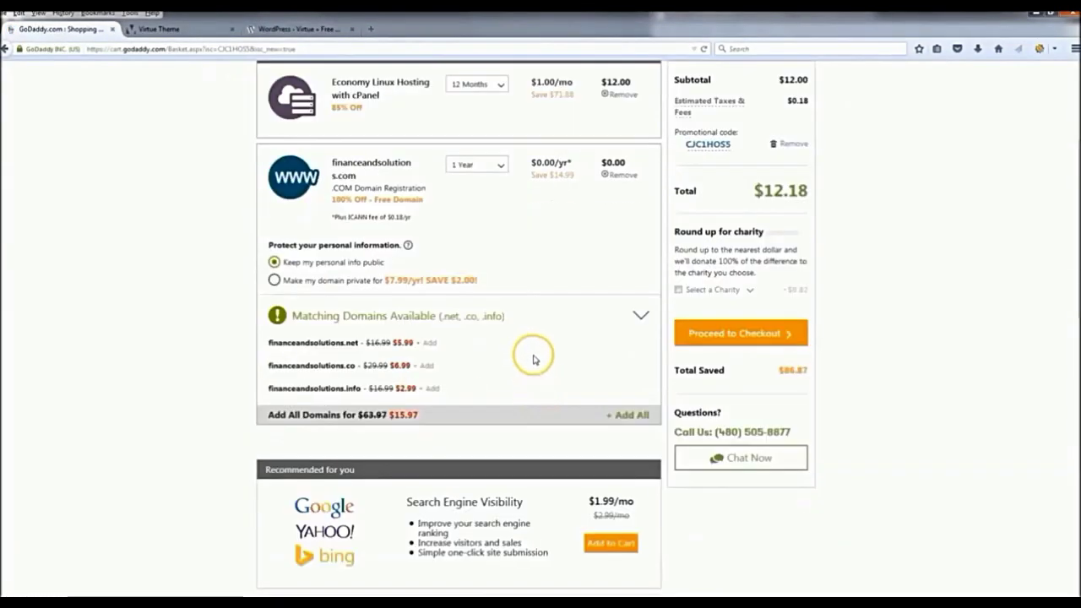
{"action": "scroll", "coordinate": [533, 357], "scroll_direction": "up", "scroll_amount": 3}
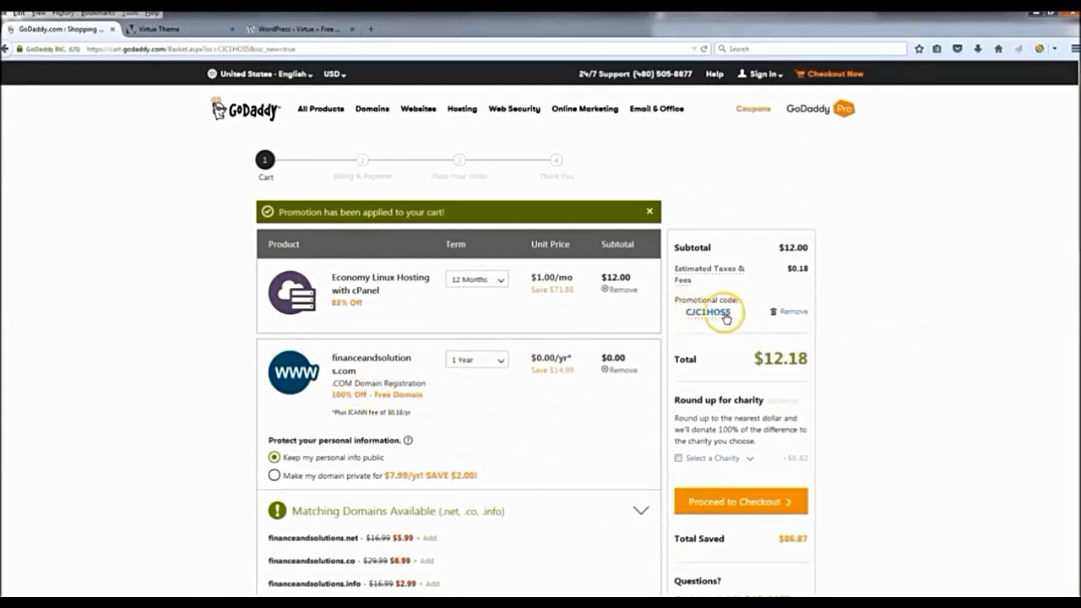
{"action": "left_click", "coordinate": [782, 320]}
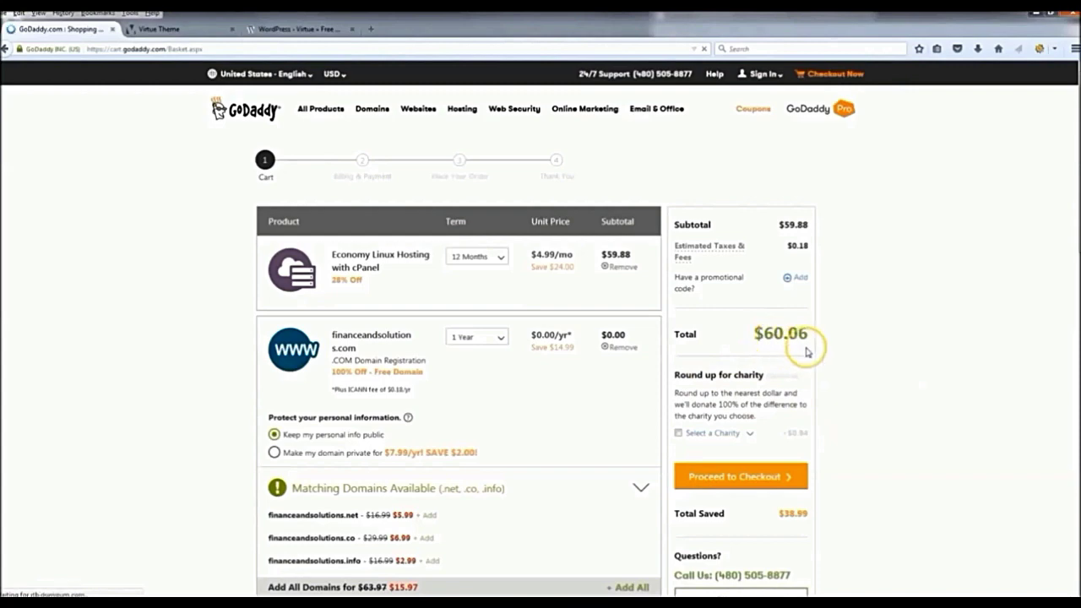
{"action": "left_click", "coordinate": [798, 278]}
{"action": "right_click", "coordinate": [717, 304]}
{"action": "left_click", "coordinate": [744, 354]}
{"action": "left_click", "coordinate": [741, 316]}
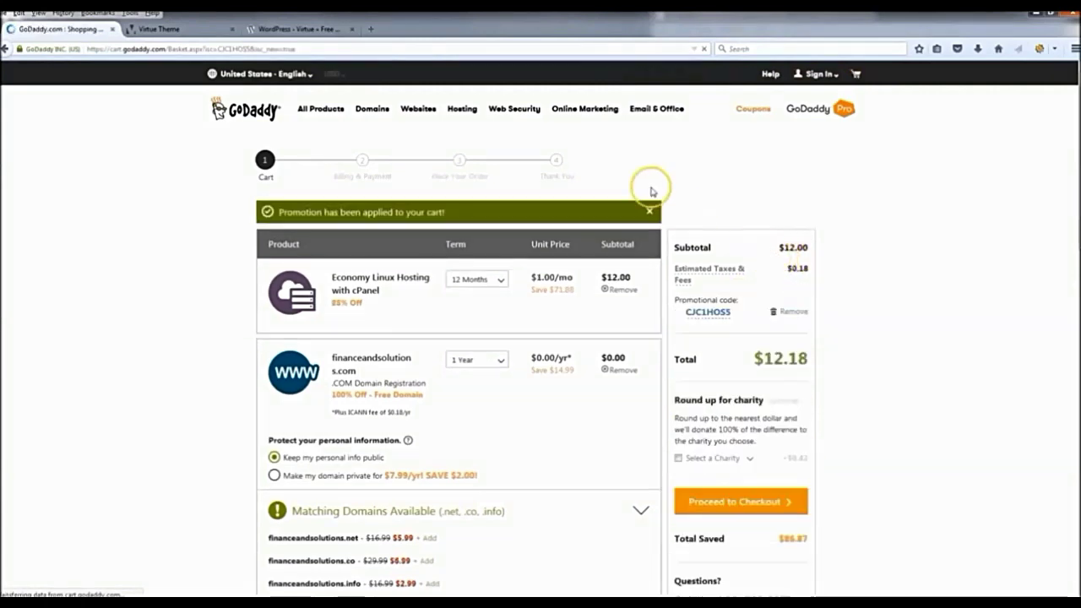
Proceed to checkout and continue as a new customer.
{"action": "scroll", "coordinate": [893, 403], "scroll_direction": "down", "scroll_amount": 2}
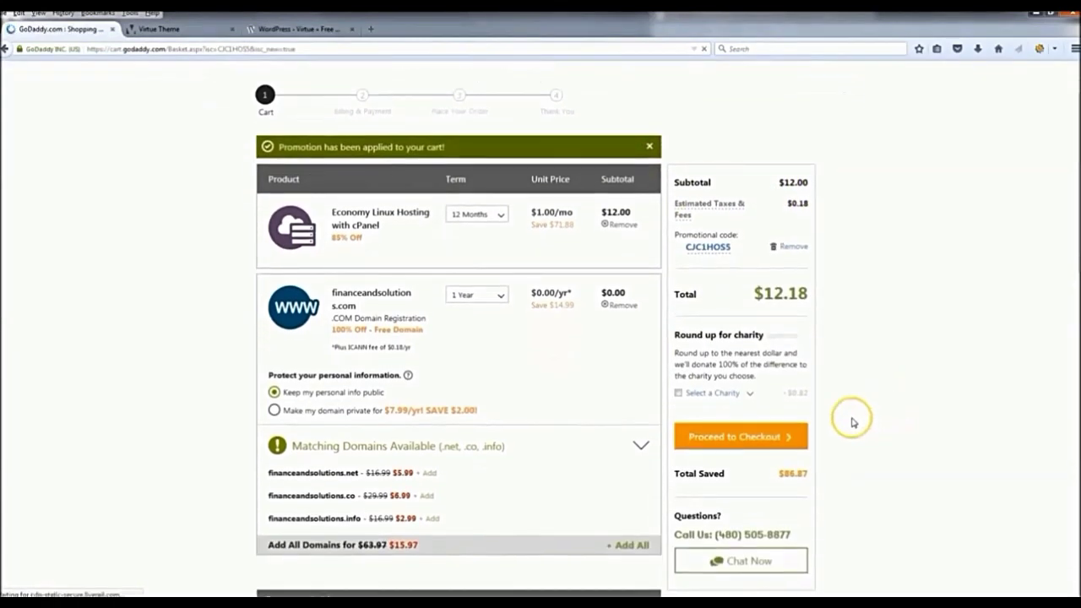
{"action": "left_click", "coordinate": [744, 440]}
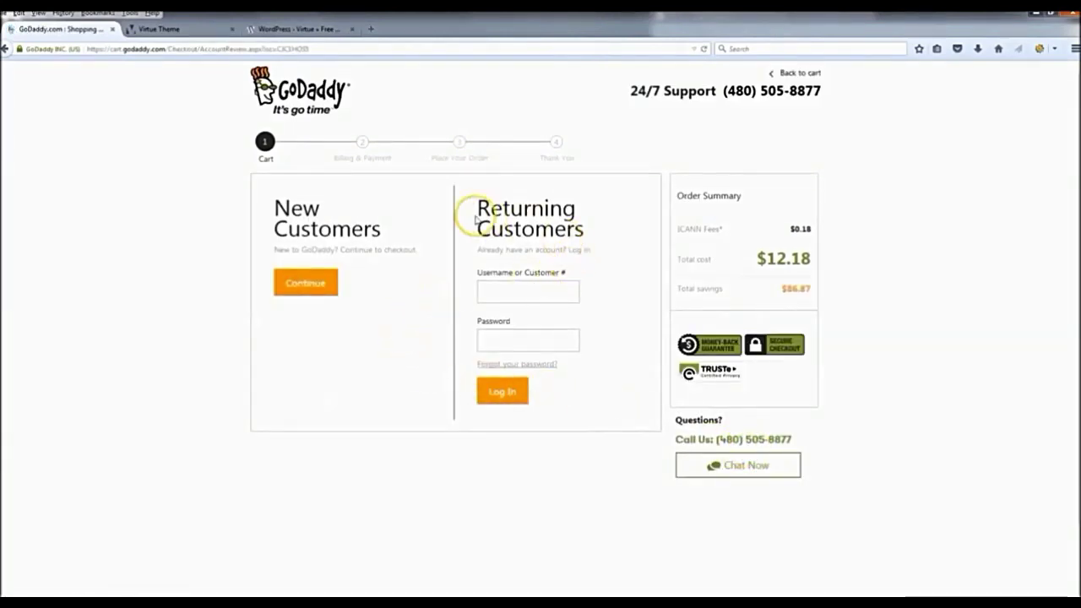
{"action": "left_click", "coordinate": [312, 284]}
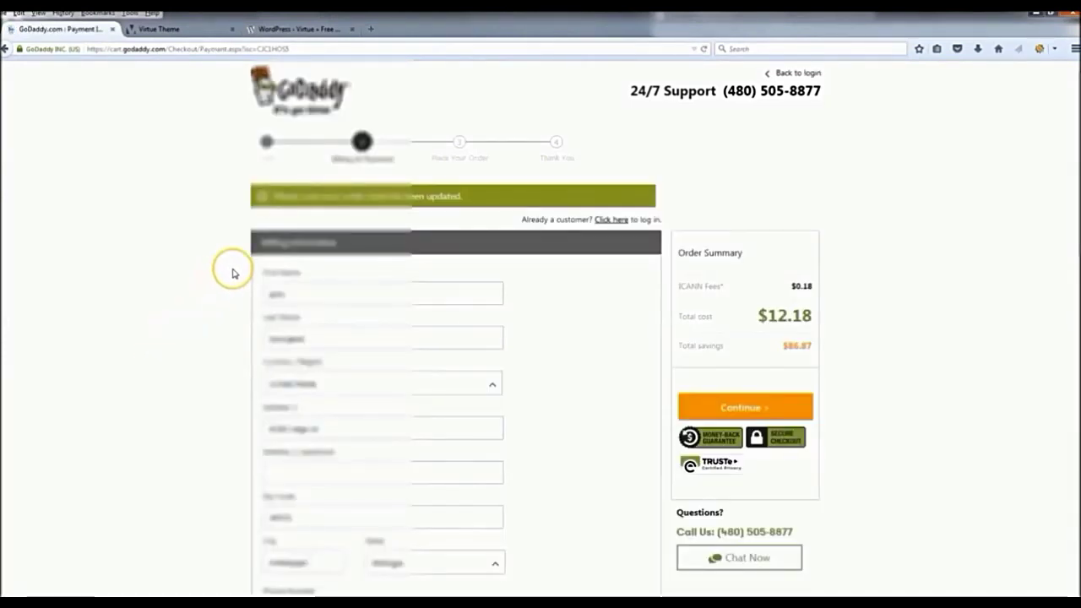
Review the billing, account and payment sections of the checkout form, including the account PIN requirements.
{"action": "scroll", "coordinate": [234, 273], "scroll_direction": "down", "scroll_amount": 10}
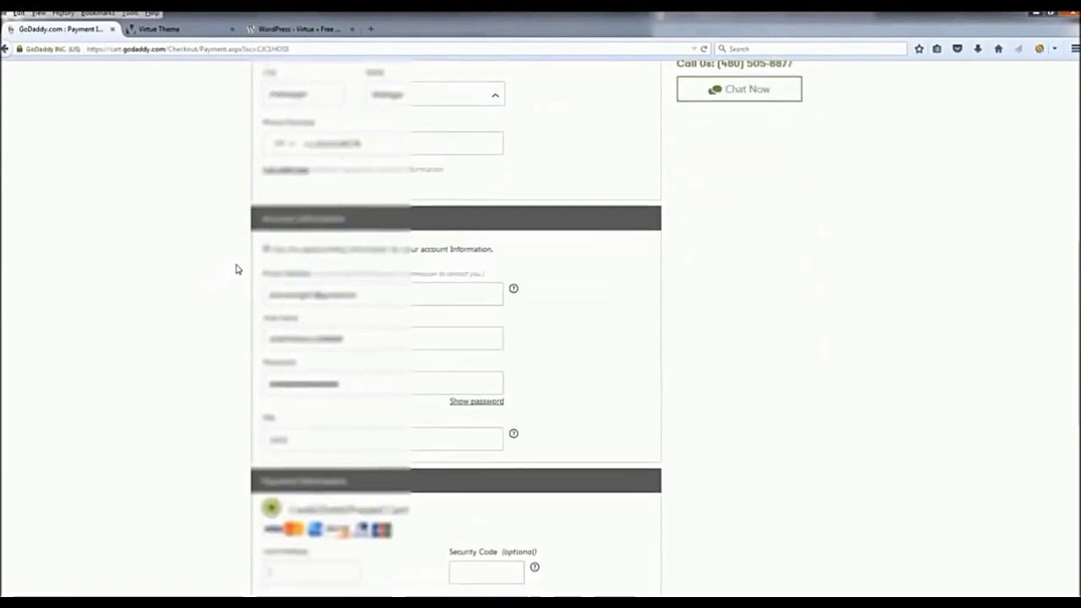
{"action": "scroll", "coordinate": [237, 269], "scroll_direction": "down", "scroll_amount": 3}
{"action": "scroll", "coordinate": [237, 269], "scroll_direction": "up", "scroll_amount": 1}
{"action": "scroll", "coordinate": [236, 268], "scroll_direction": "down", "scroll_amount": 3}
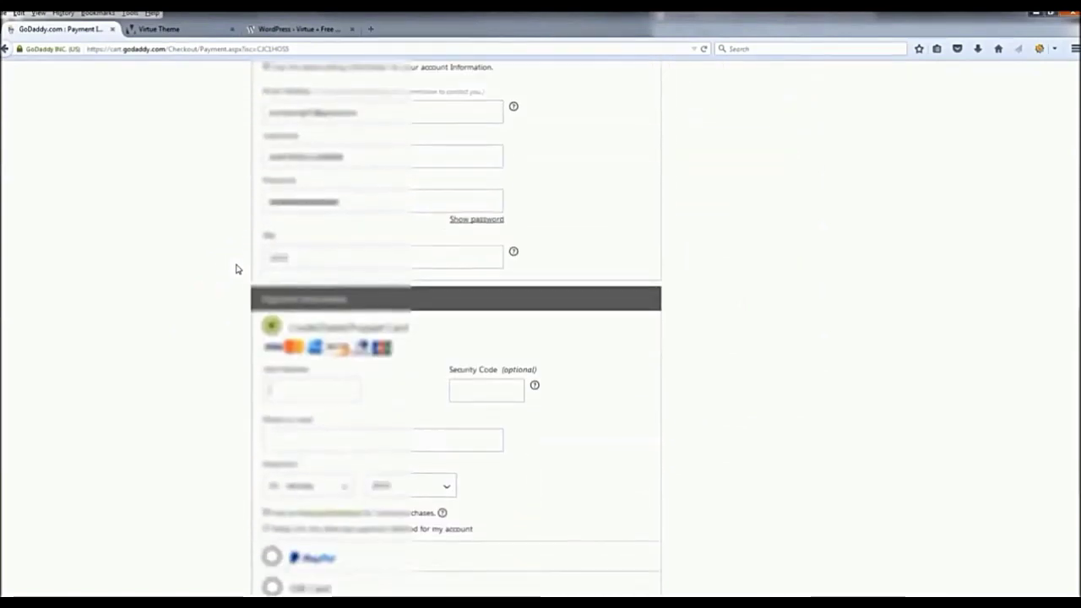
{"action": "scroll", "coordinate": [236, 268], "scroll_direction": "up", "scroll_amount": 1}
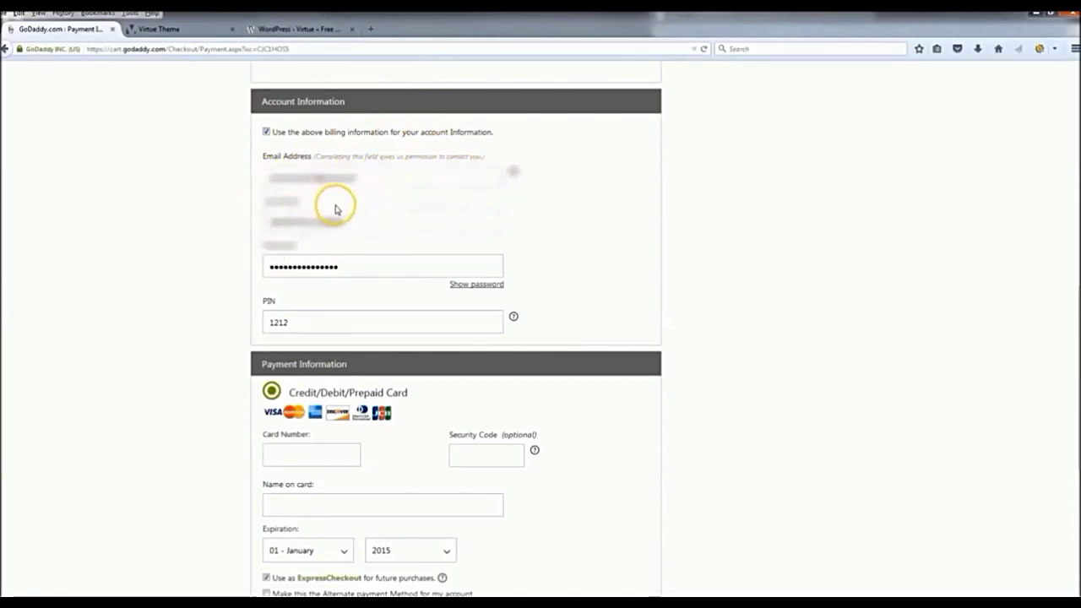
{"action": "left_click", "coordinate": [309, 320]}
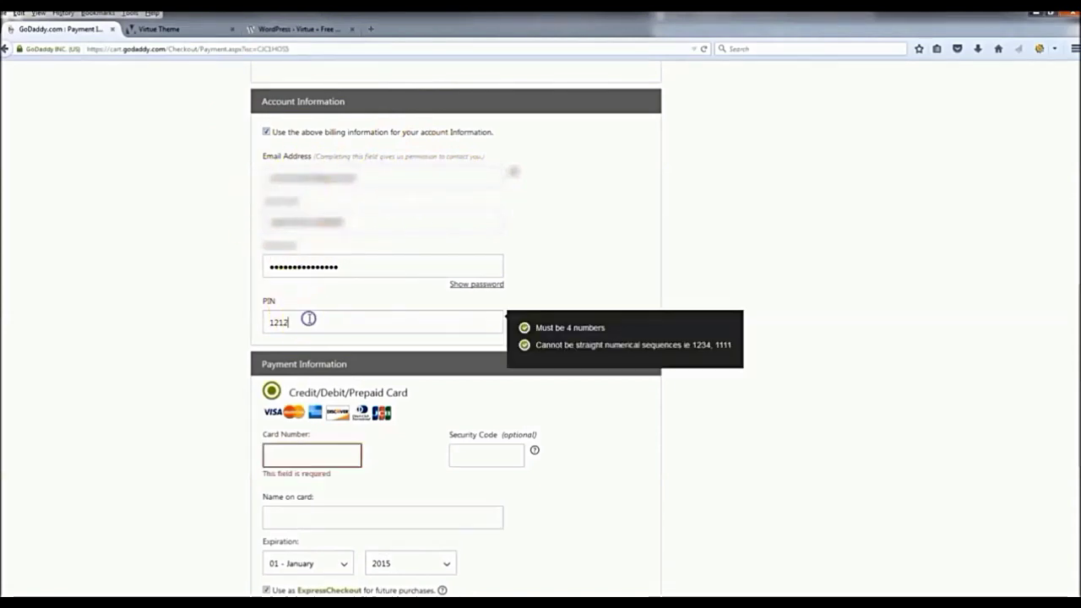
{"action": "left_click", "coordinate": [184, 279]}
{"action": "scroll", "coordinate": [208, 262], "scroll_direction": "down", "scroll_amount": 3}
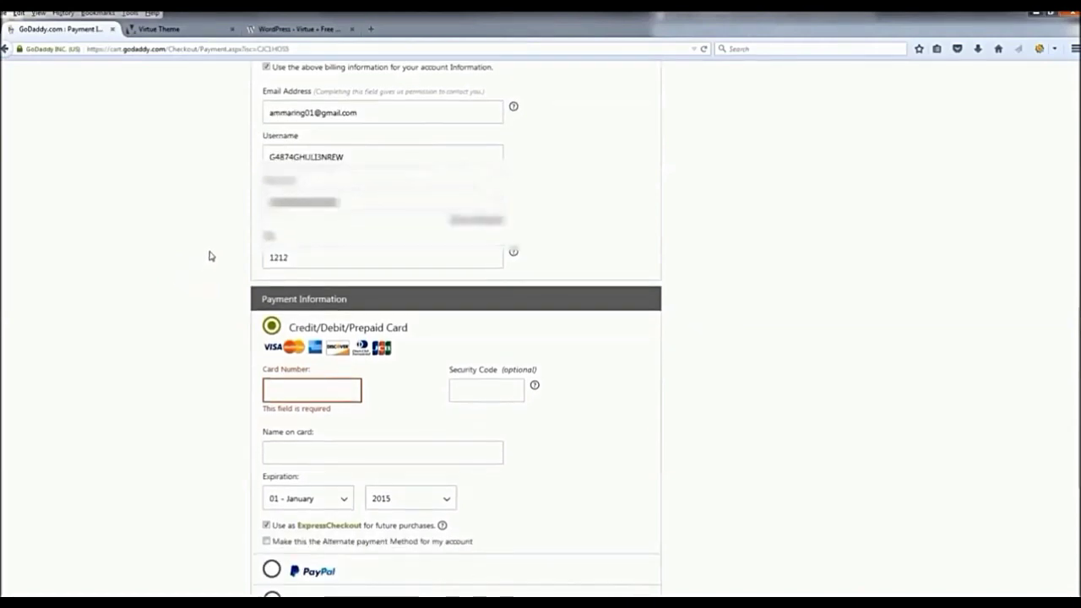
Select PayPal as the payment method and continue to the PayPal login.
{"action": "left_click", "coordinate": [271, 375]}
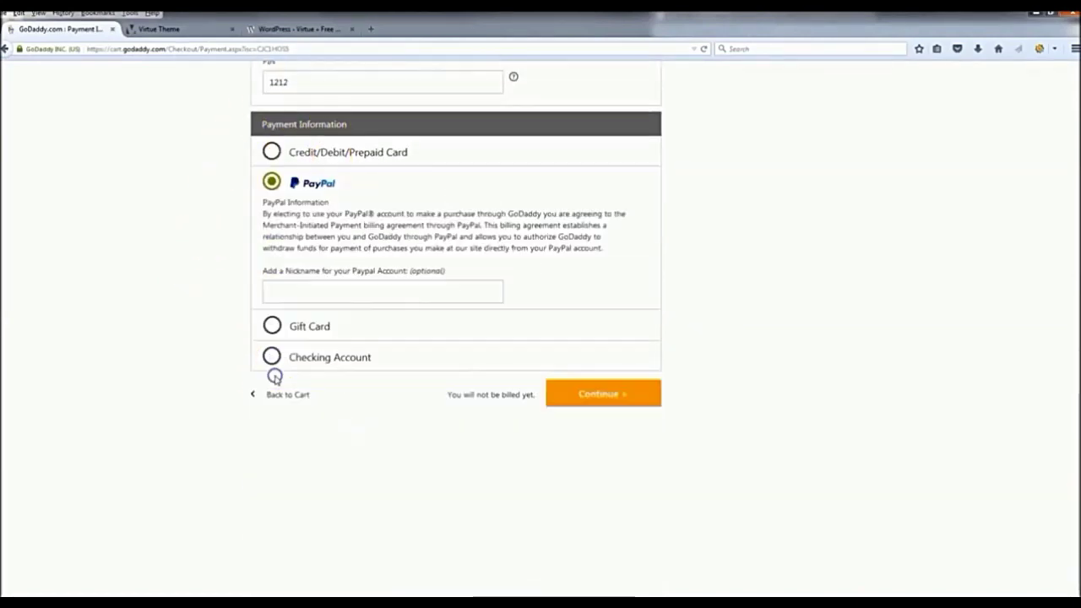
{"action": "left_click", "coordinate": [309, 306]}
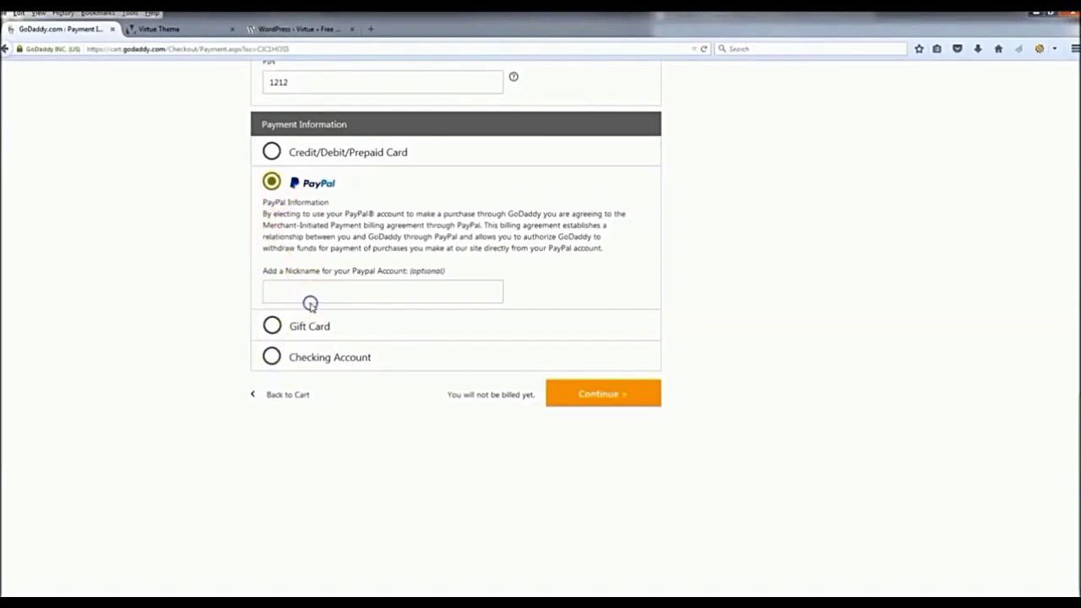
{"action": "left_click", "coordinate": [608, 399]}
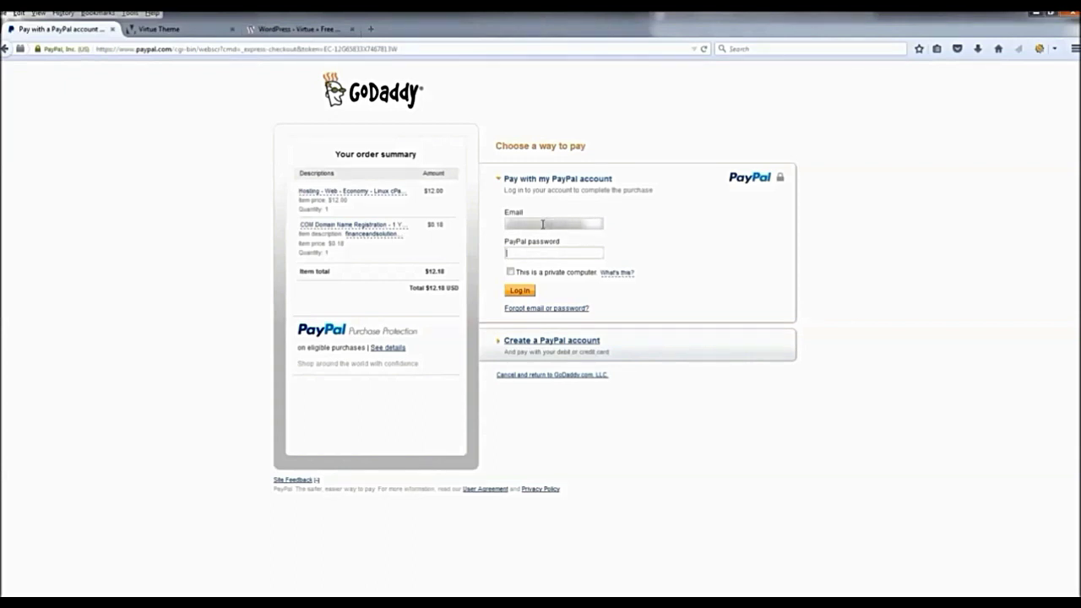
Log in with the PayPal password to approve the payment, and place the order with the service agreements accepted.
{"action": "key", "text": "Return"}
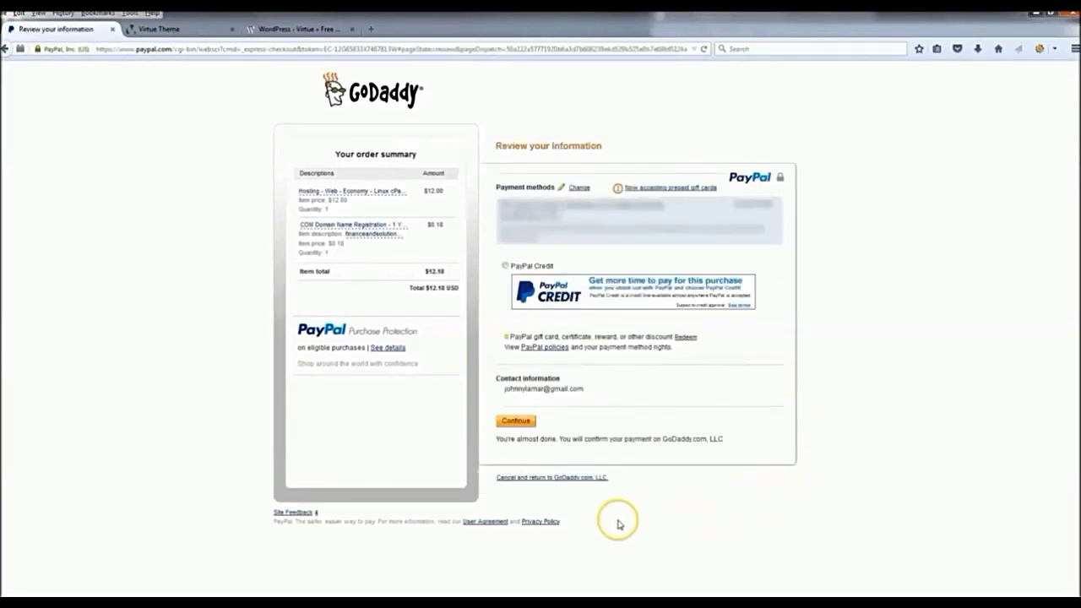
{"action": "left_click", "coordinate": [516, 421]}
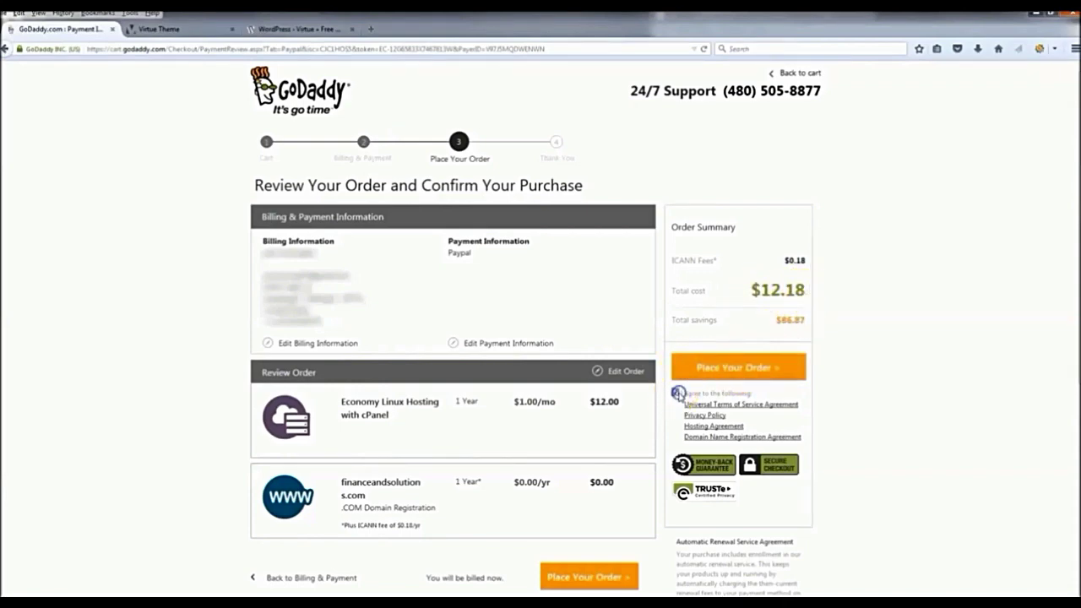
{"action": "left_click", "coordinate": [747, 377]}
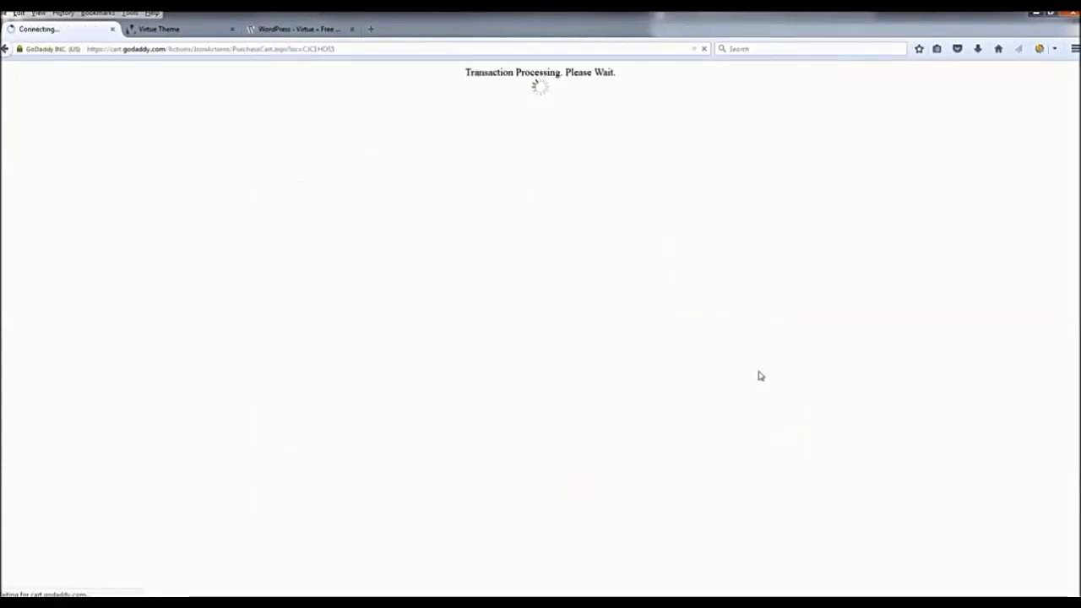
{"action": "left_click", "coordinate": [596, 348]}
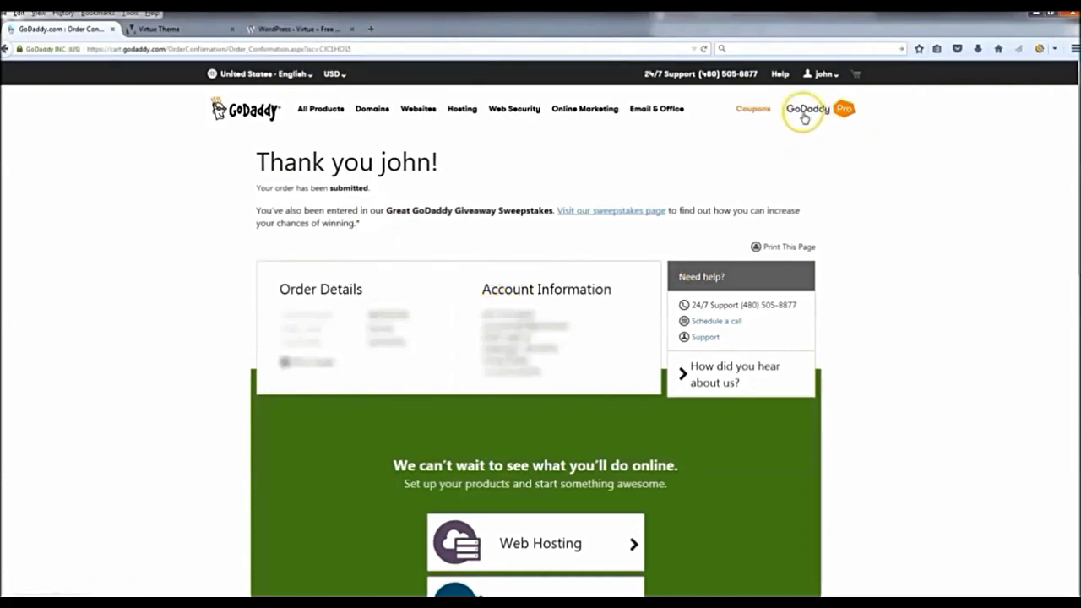
Open domain management and request the verification email for financeandsolutions.com.
{"action": "left_click", "coordinate": [836, 74]}
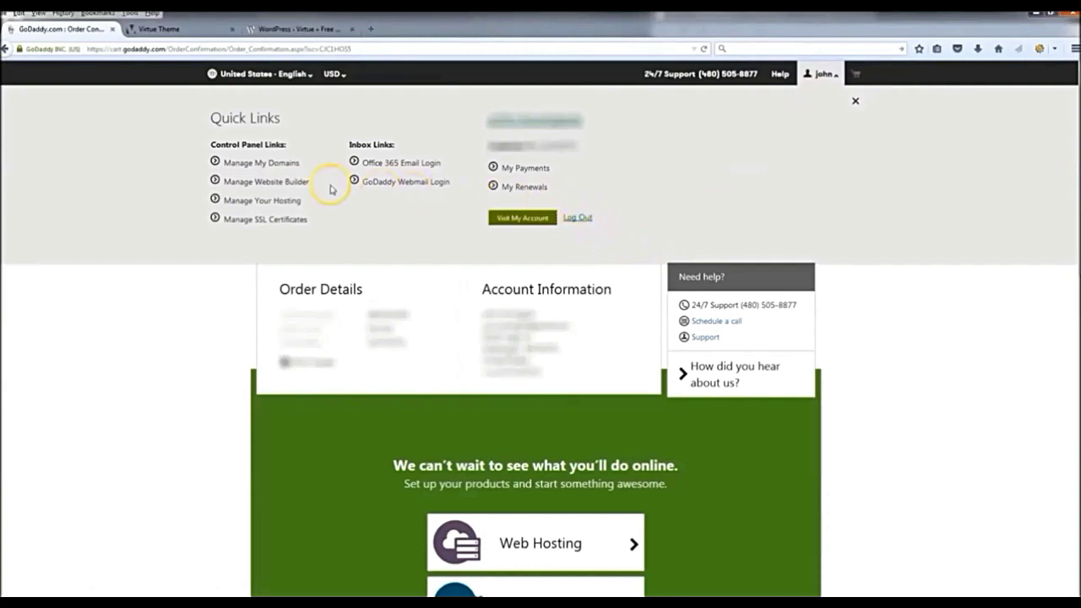
{"action": "left_click", "coordinate": [255, 164]}
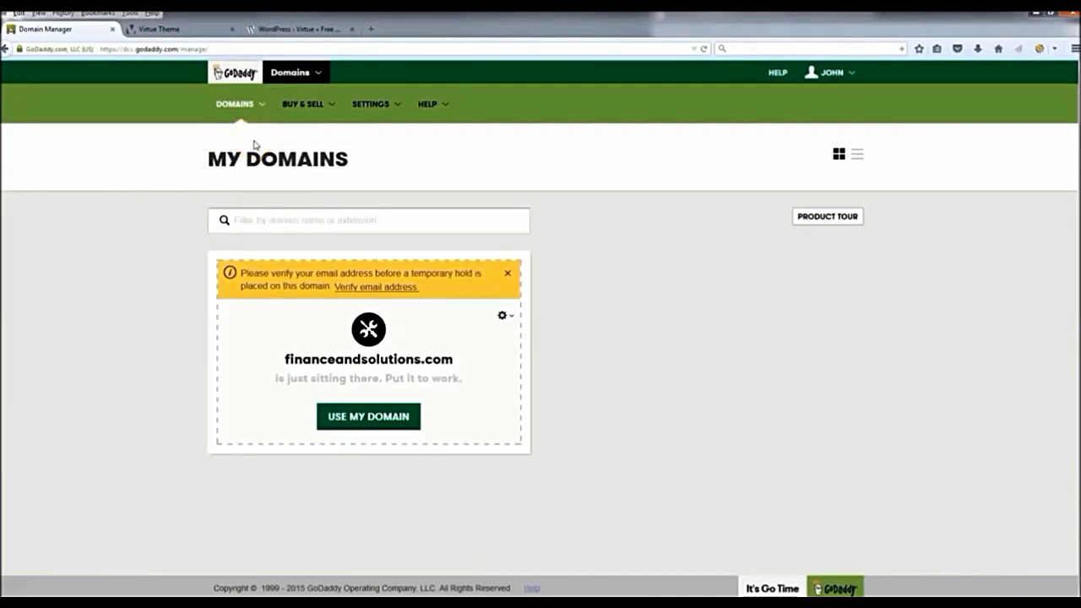
{"action": "left_click", "coordinate": [394, 228]}
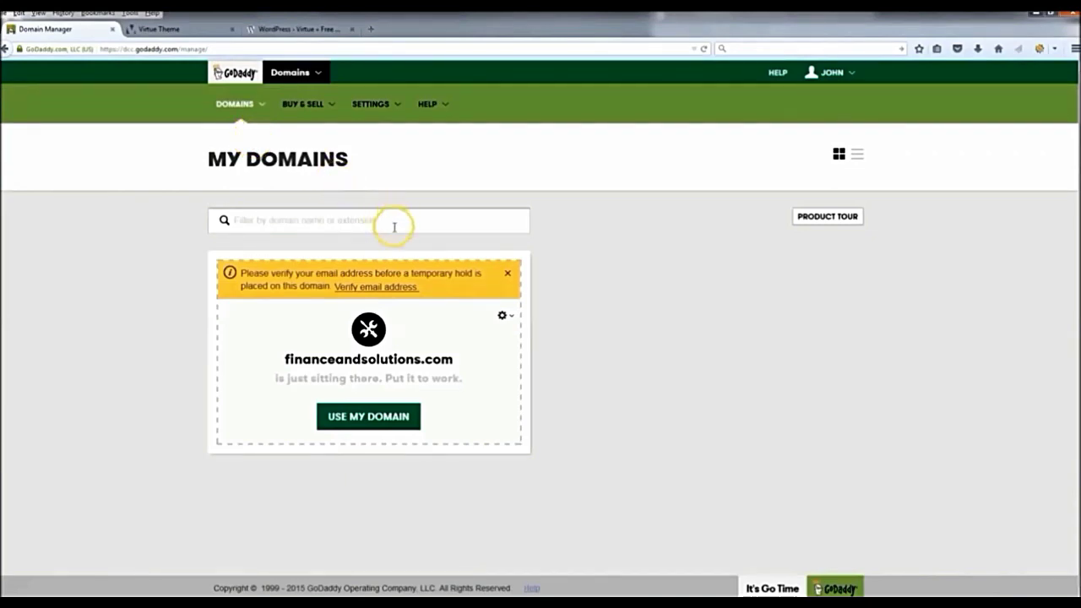
{"action": "left_click", "coordinate": [387, 288]}
{"action": "left_click", "coordinate": [226, 416]}
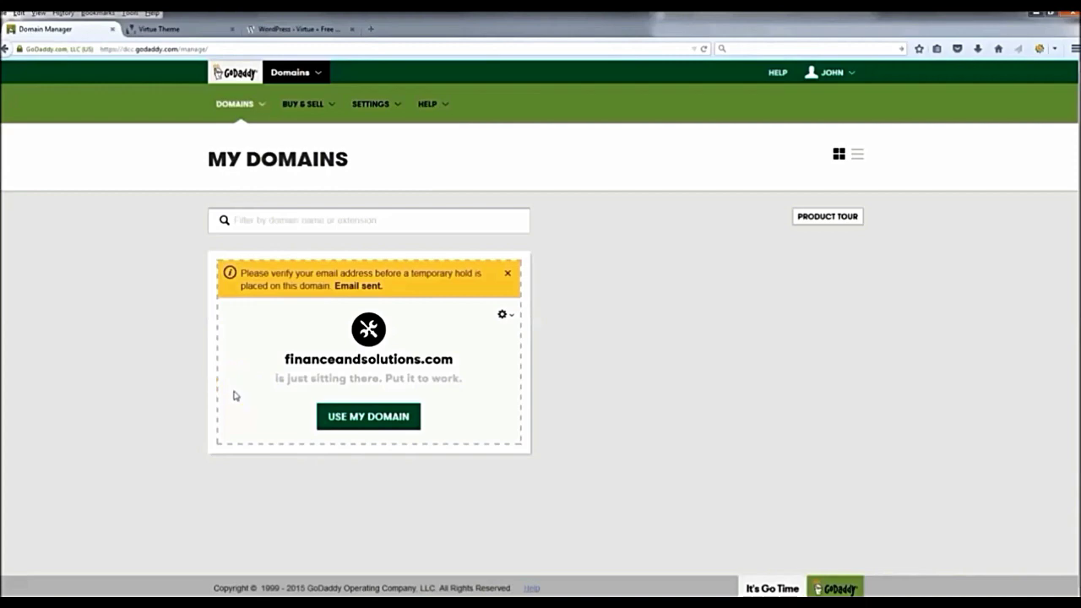
Open gmail.com in a new browser tab and verify the email address through GoDaddy's "Action required" message.
{"action": "left_click", "coordinate": [369, 37]}
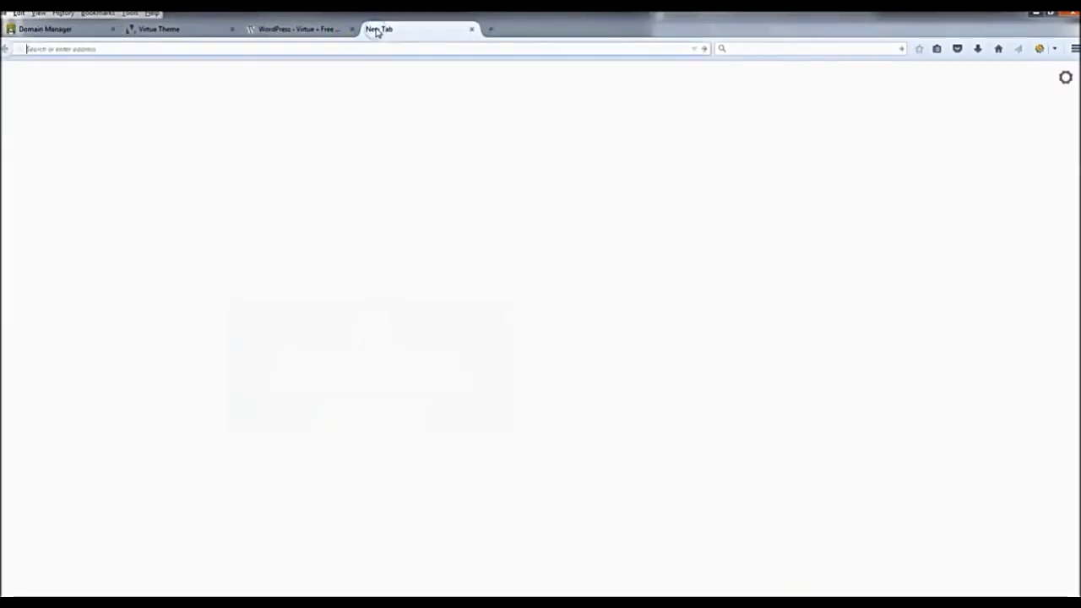
{"action": "type", "text": "gmail.com"}
{"action": "key", "text": "Return"}
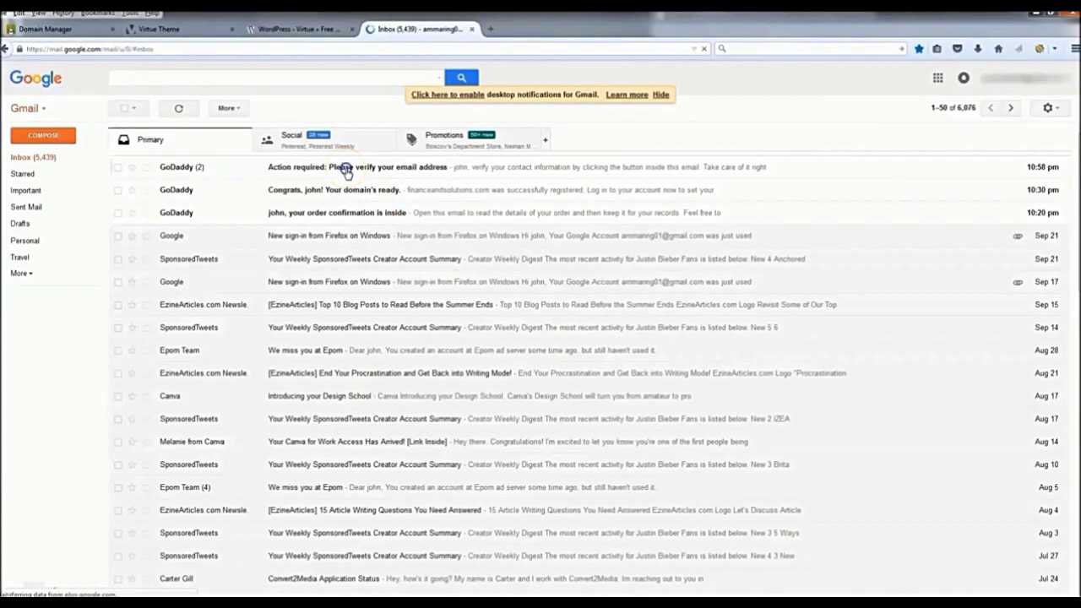
{"action": "left_click", "coordinate": [346, 171]}
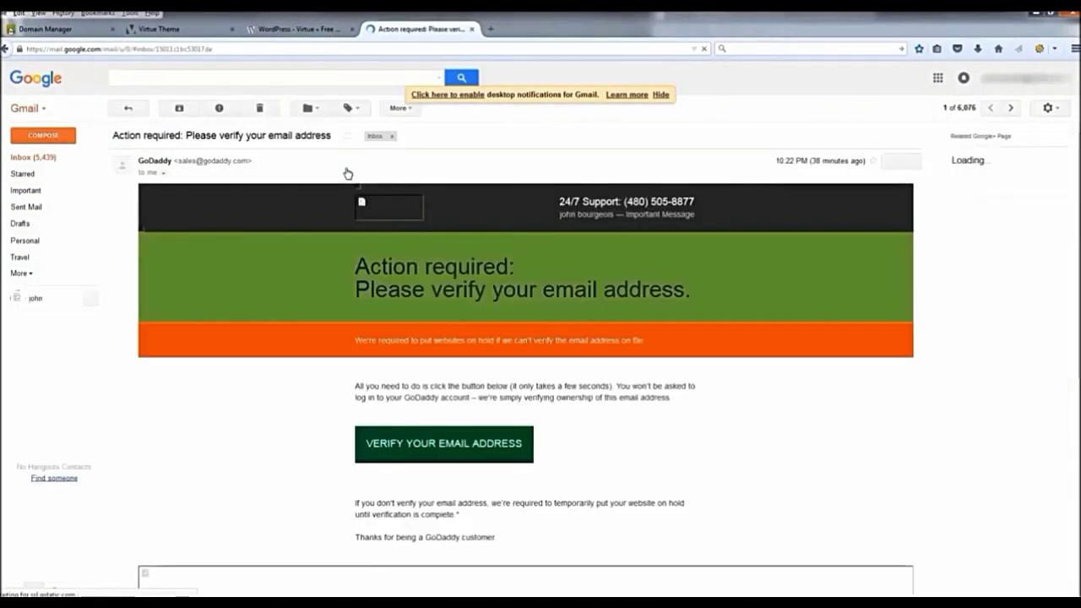
{"action": "left_click", "coordinate": [443, 445]}
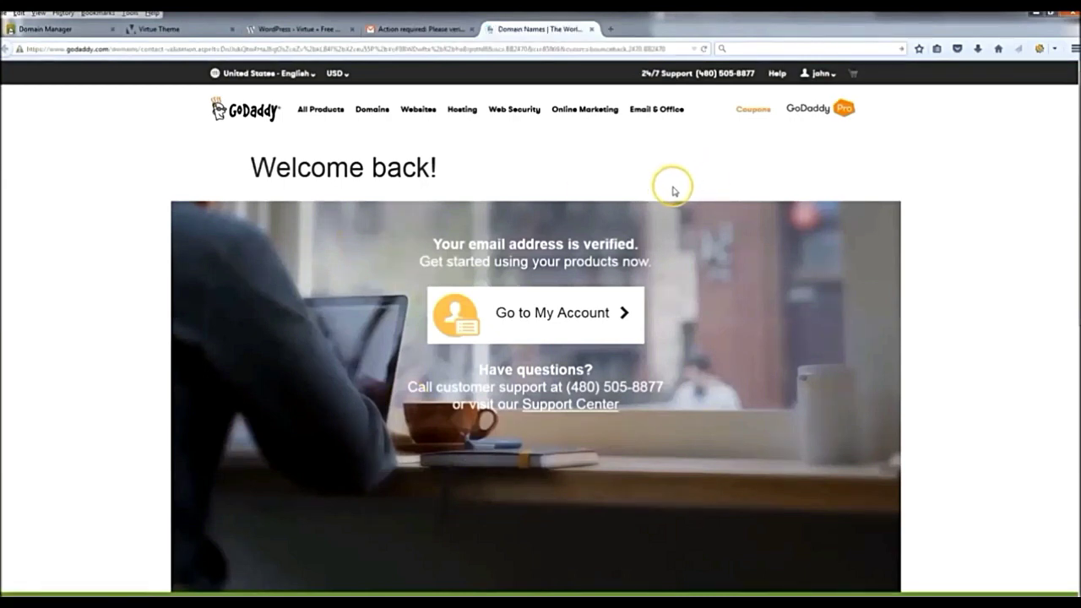
Go to the GoDaddy account page and decline the profile questionnaire.
{"action": "left_click", "coordinate": [543, 315]}
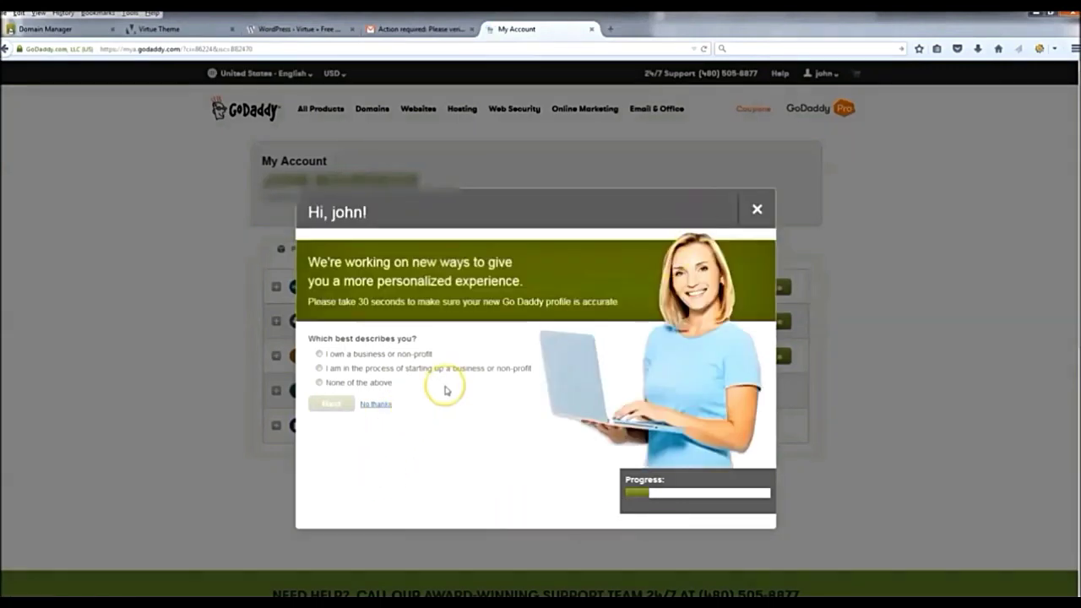
{"action": "left_click", "coordinate": [376, 405]}
{"action": "right_click", "coordinate": [380, 321]}
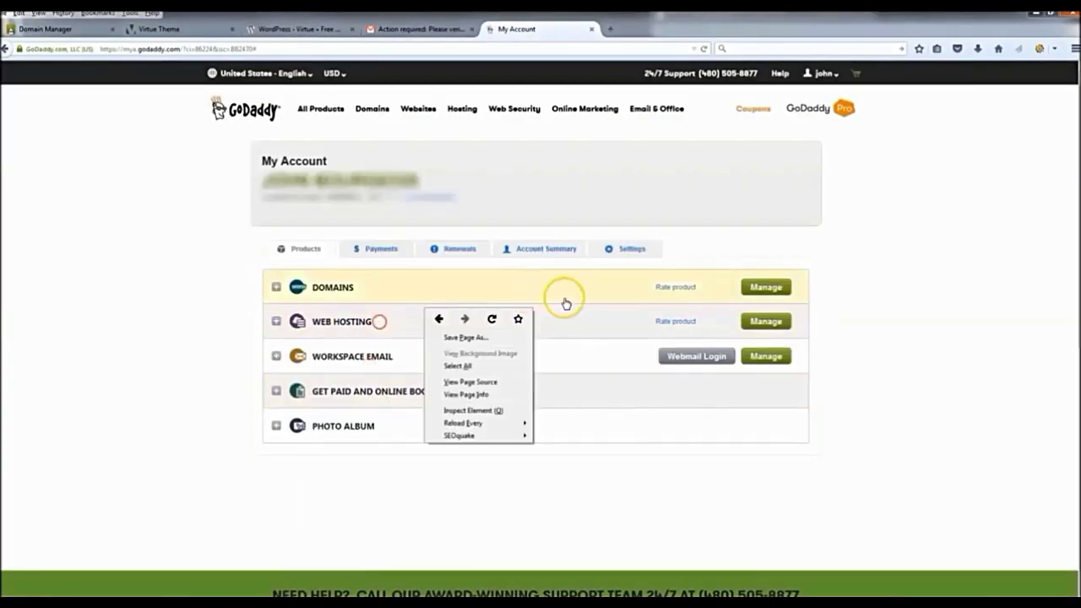
{"action": "left_click", "coordinate": [868, 269]}
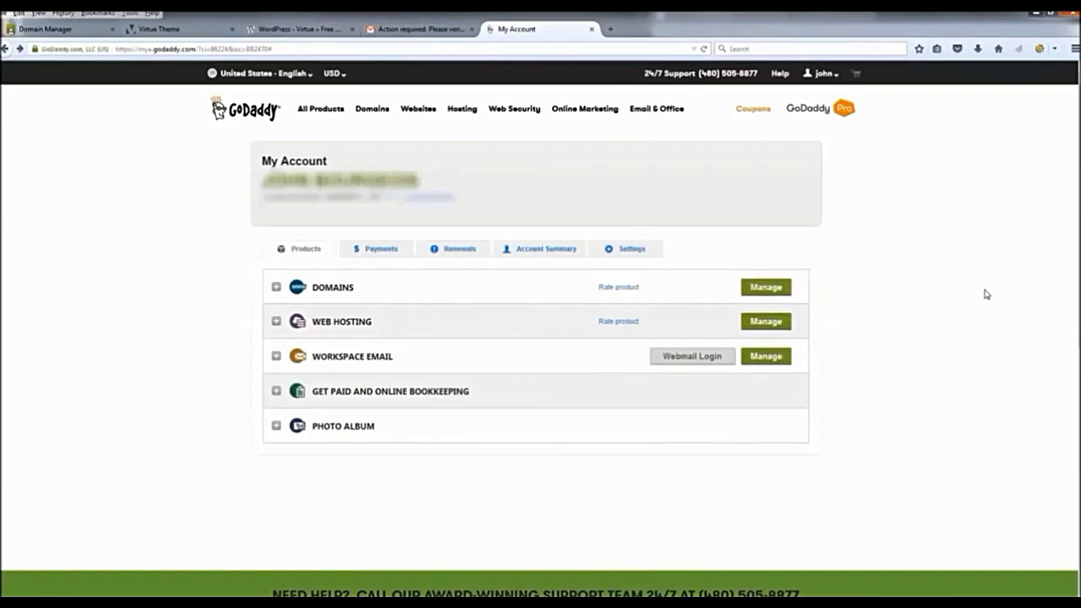
Open web hosting management and start the setup of the new cPanel account.
{"action": "left_click", "coordinate": [762, 323]}
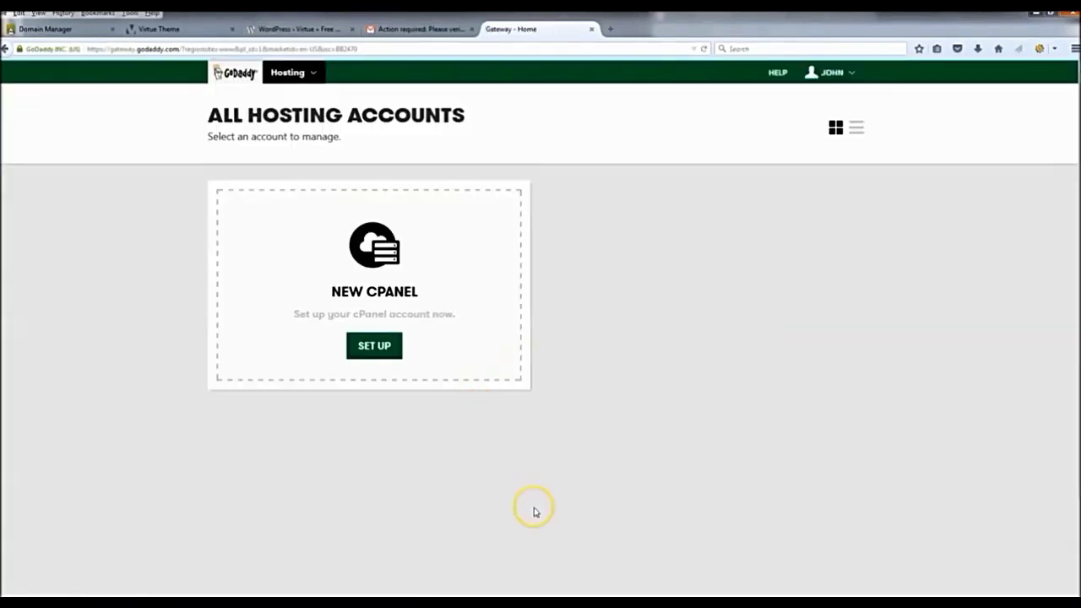
{"action": "left_click", "coordinate": [380, 348]}
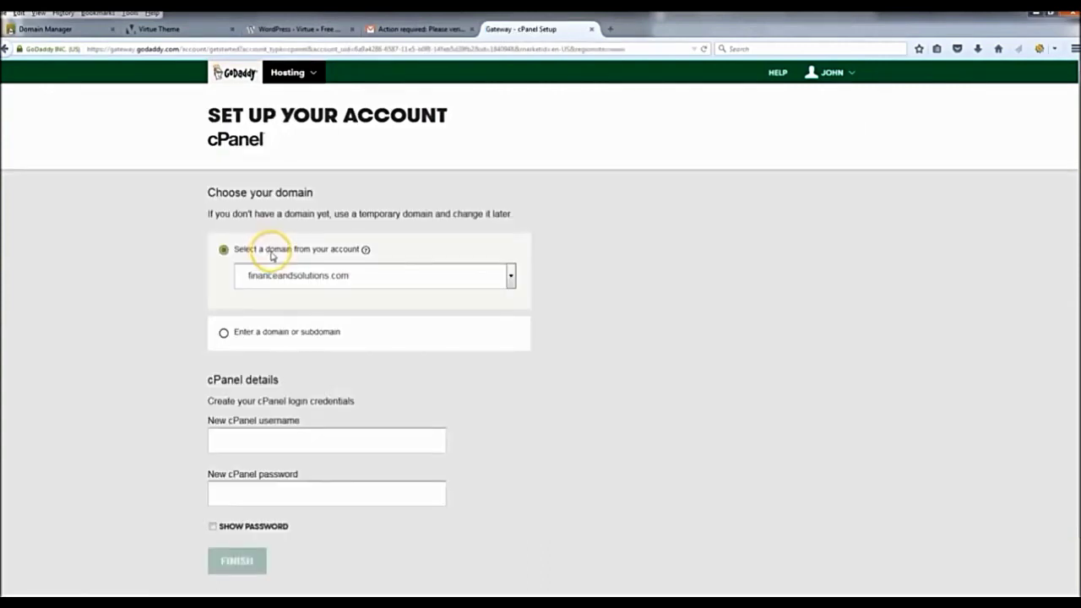
Set up the cPanel account for financeandsolutions.com with a new cPanel username and password, and open it when ready.
{"action": "scroll", "coordinate": [202, 268], "scroll_direction": "down", "scroll_amount": 1}
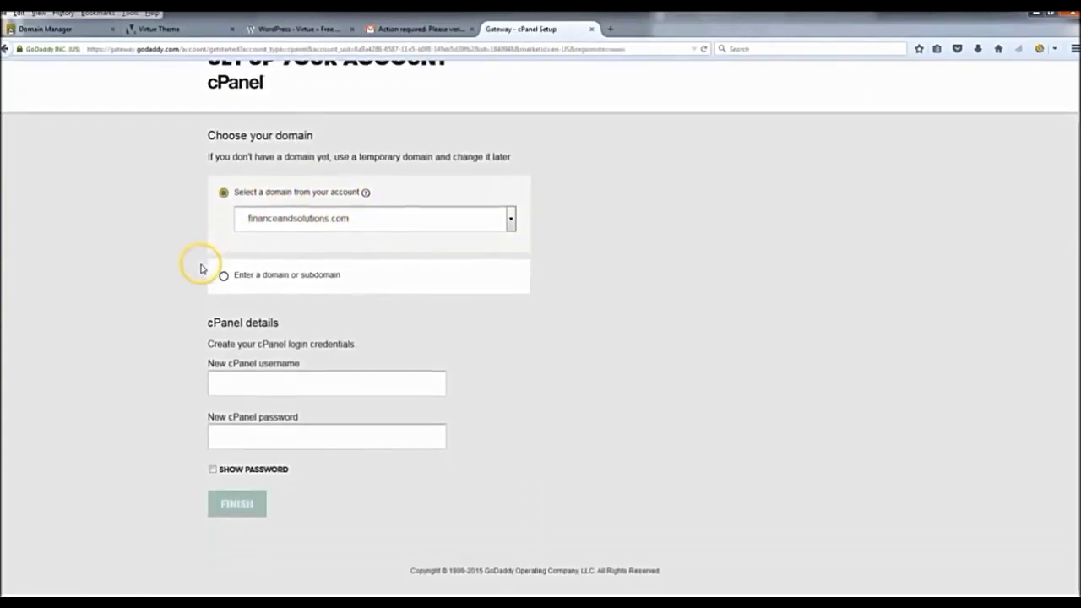
{"action": "left_click", "coordinate": [267, 386]}
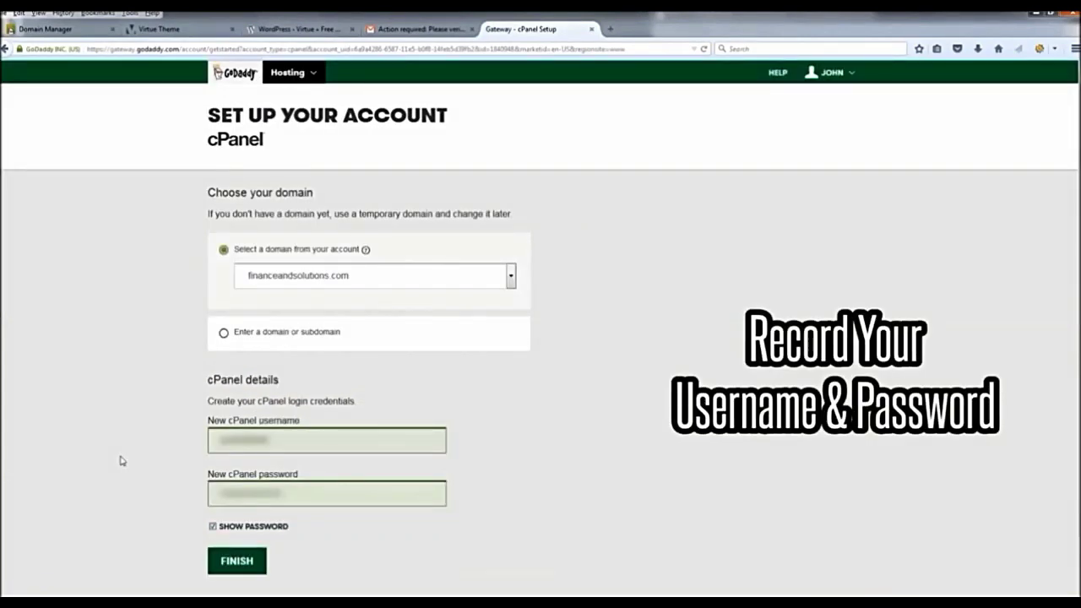
{"action": "left_click", "coordinate": [252, 571]}
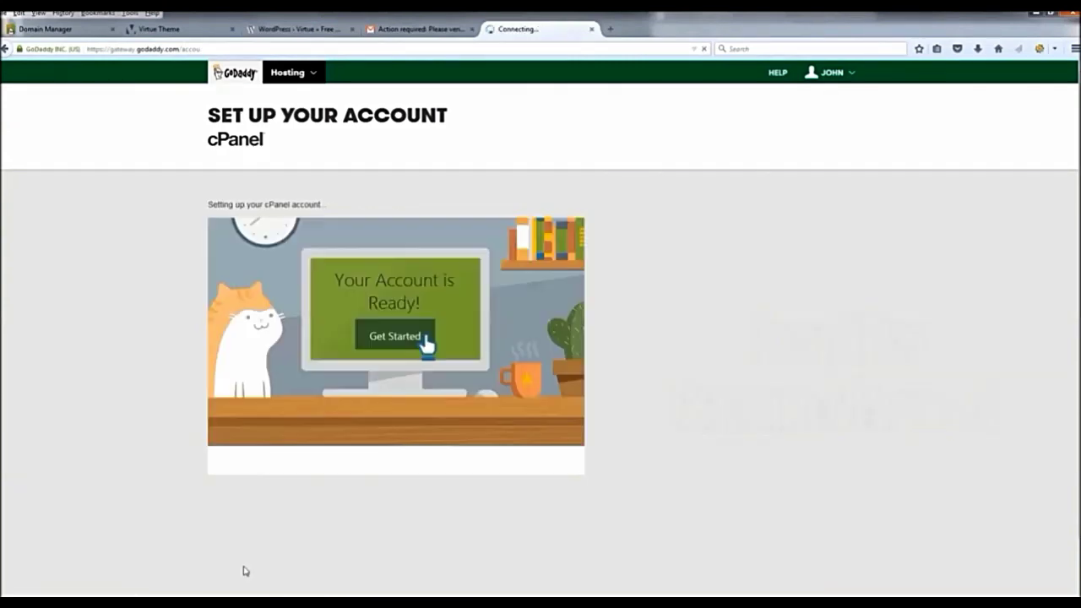
{"action": "left_click", "coordinate": [396, 337]}
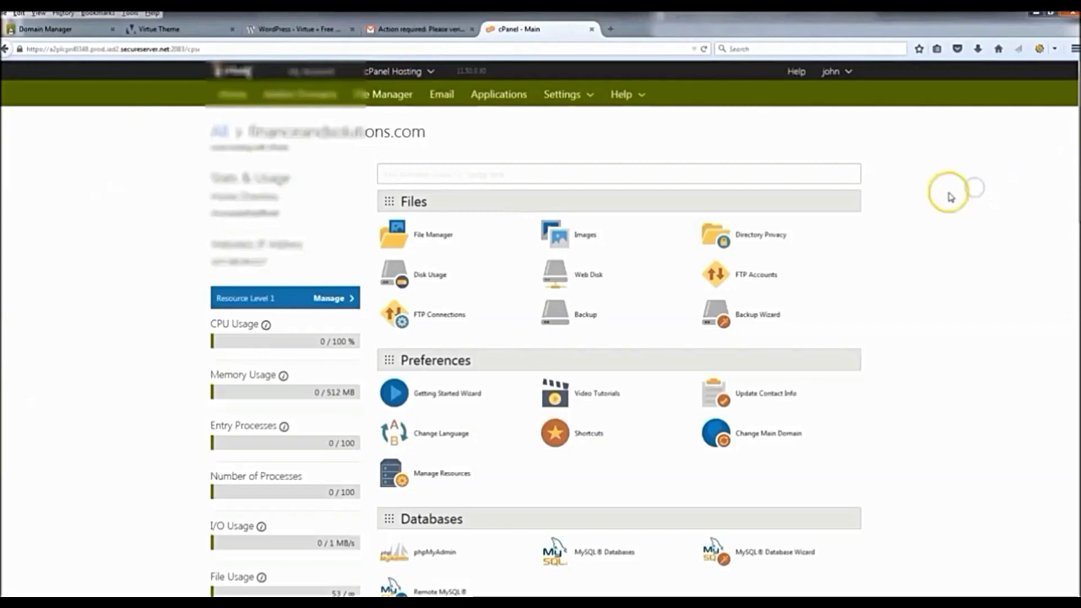
Open WordPress from cPanel's web applications and start its installation in Installatron.
{"action": "scroll", "coordinate": [953, 193], "scroll_direction": "down", "scroll_amount": 5}
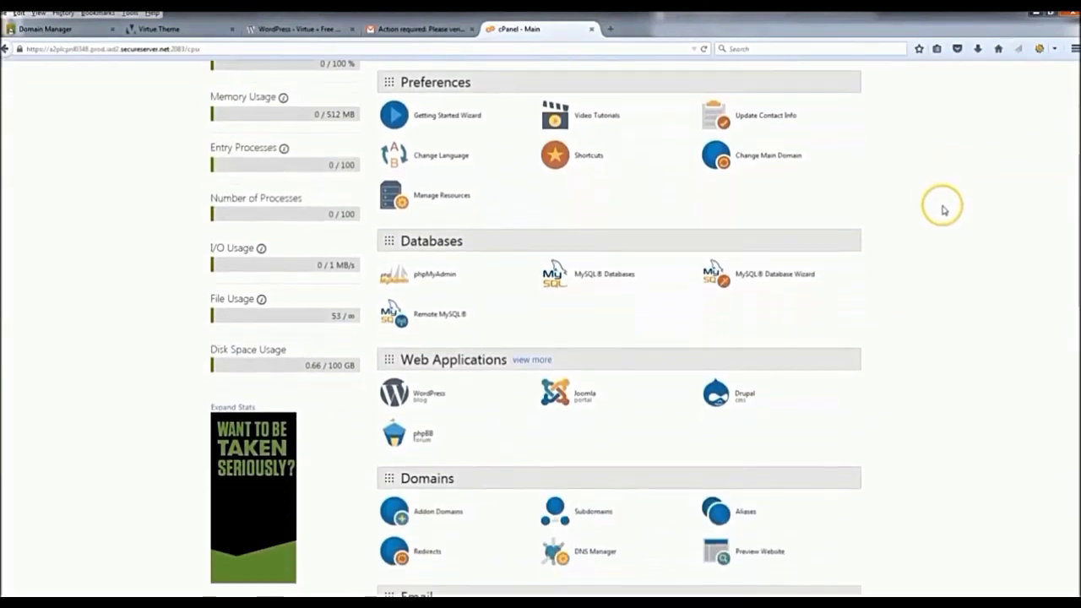
{"action": "left_click", "coordinate": [418, 351]}
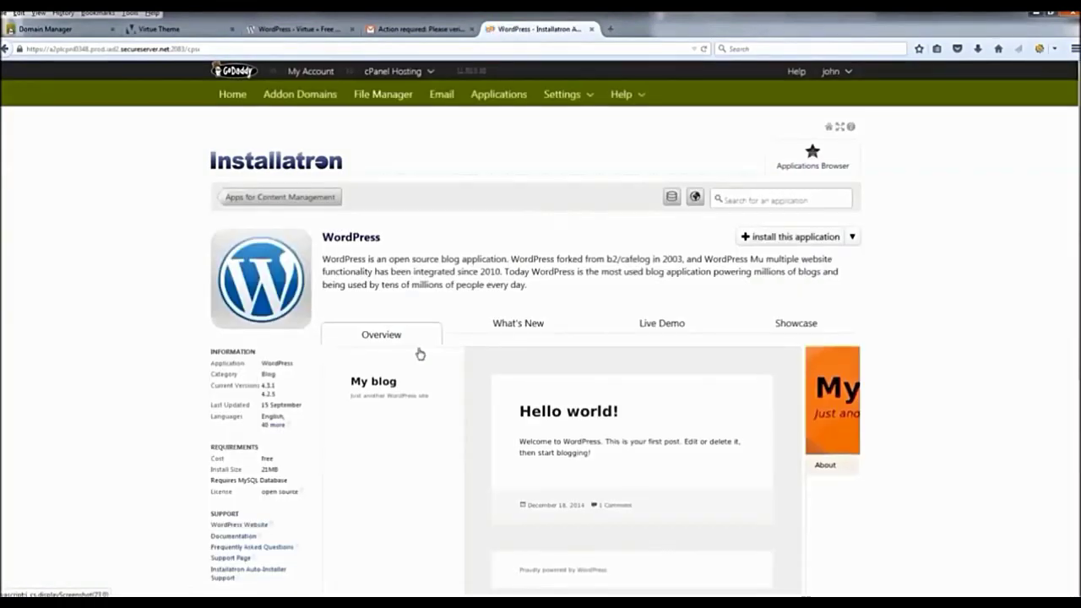
{"action": "left_click", "coordinate": [784, 239]}
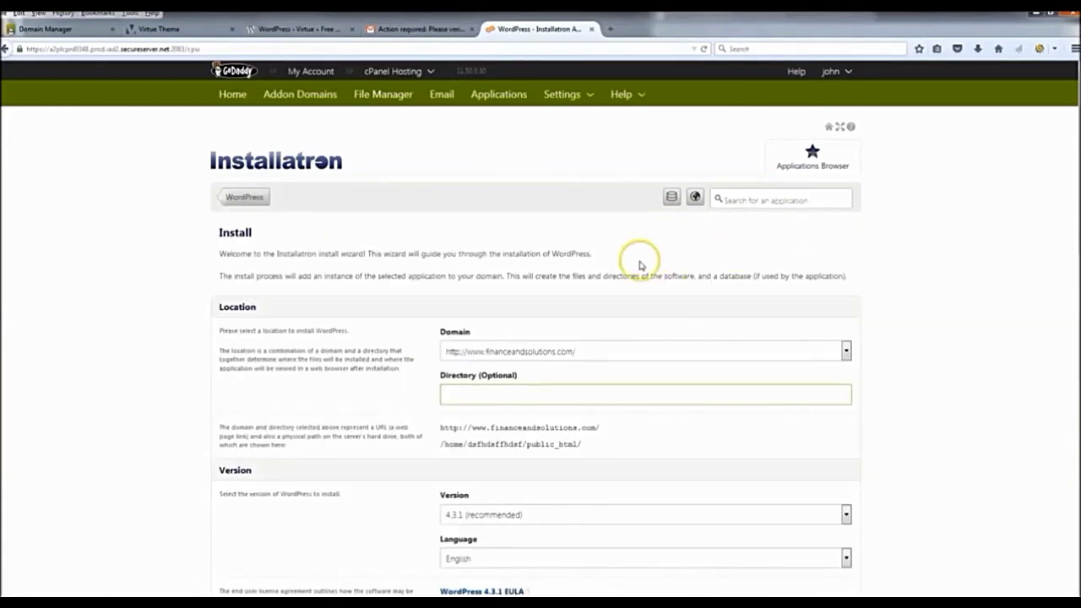
Install WordPress 4.3.1 on financeandsolutions.com with the directory left blank, after reviewing the location, version and settings.
{"action": "scroll", "coordinate": [533, 268], "scroll_direction": "down", "scroll_amount": 2}
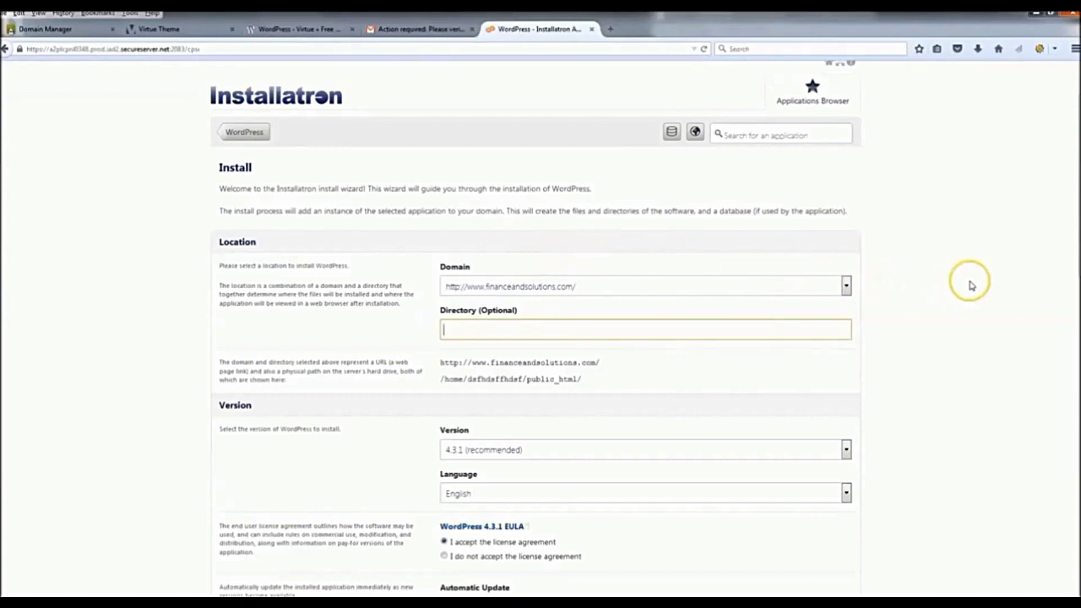
{"action": "scroll", "coordinate": [971, 281], "scroll_direction": "down", "scroll_amount": 2}
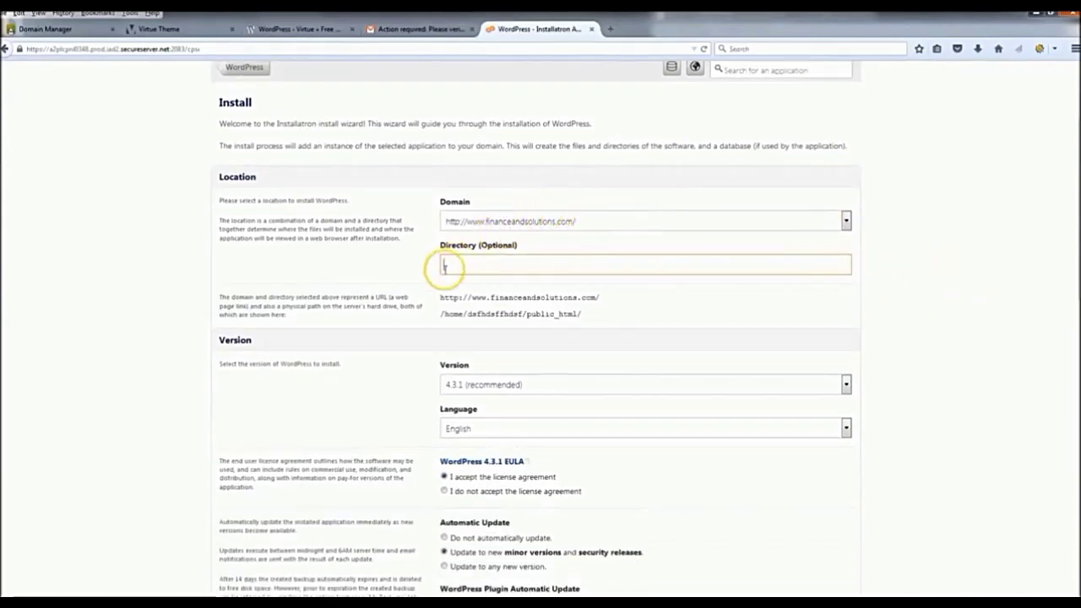
{"action": "scroll", "coordinate": [446, 270], "scroll_direction": "up", "scroll_amount": 4}
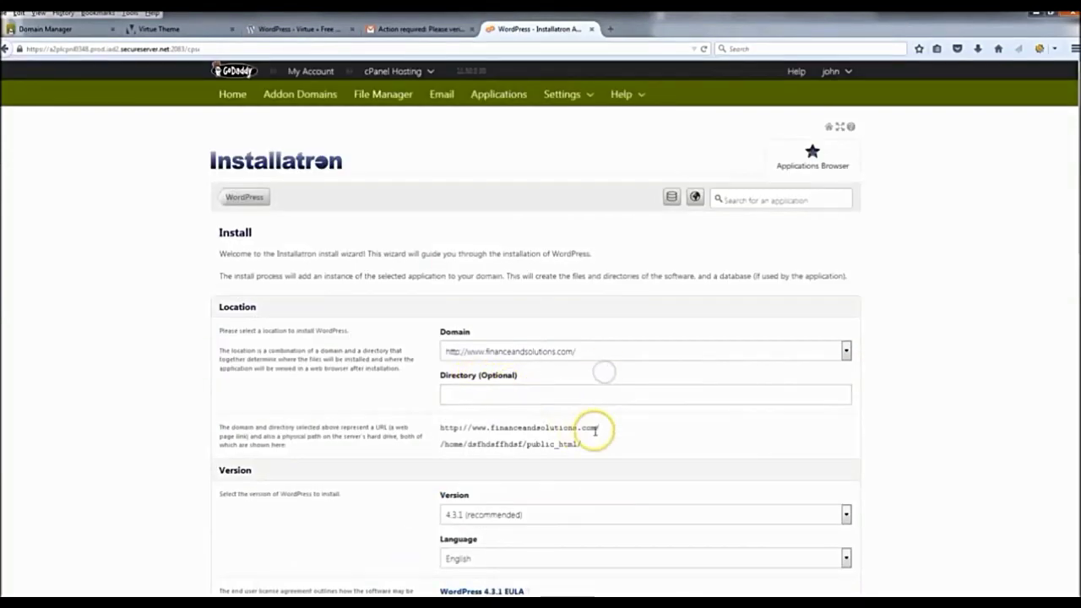
{"action": "left_click_drag", "start_coordinate": [441, 428], "coordinate": [606, 427]}
{"action": "left_click", "coordinate": [630, 432]}
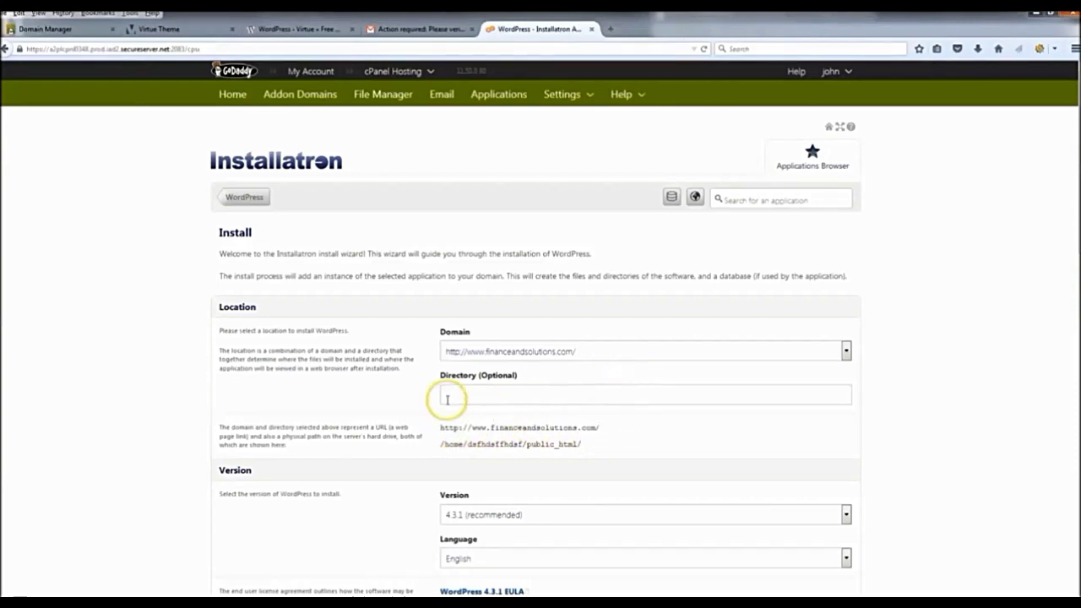
{"action": "scroll", "coordinate": [422, 395], "scroll_direction": "down", "scroll_amount": 4}
{"action": "scroll", "coordinate": [374, 236], "scroll_direction": "down", "scroll_amount": 5}
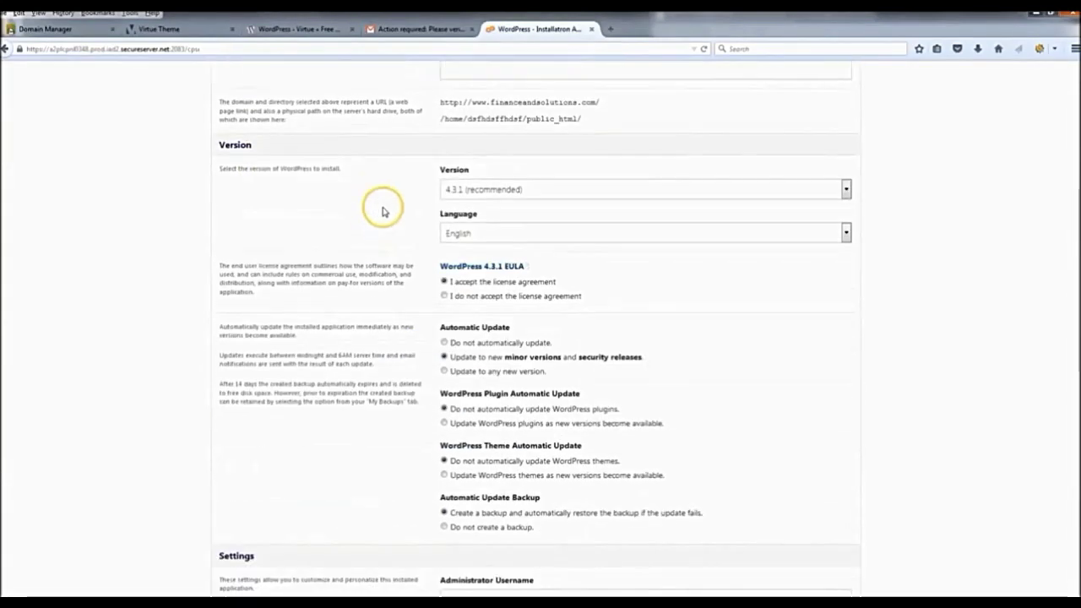
{"action": "scroll", "coordinate": [383, 212], "scroll_direction": "down", "scroll_amount": 3}
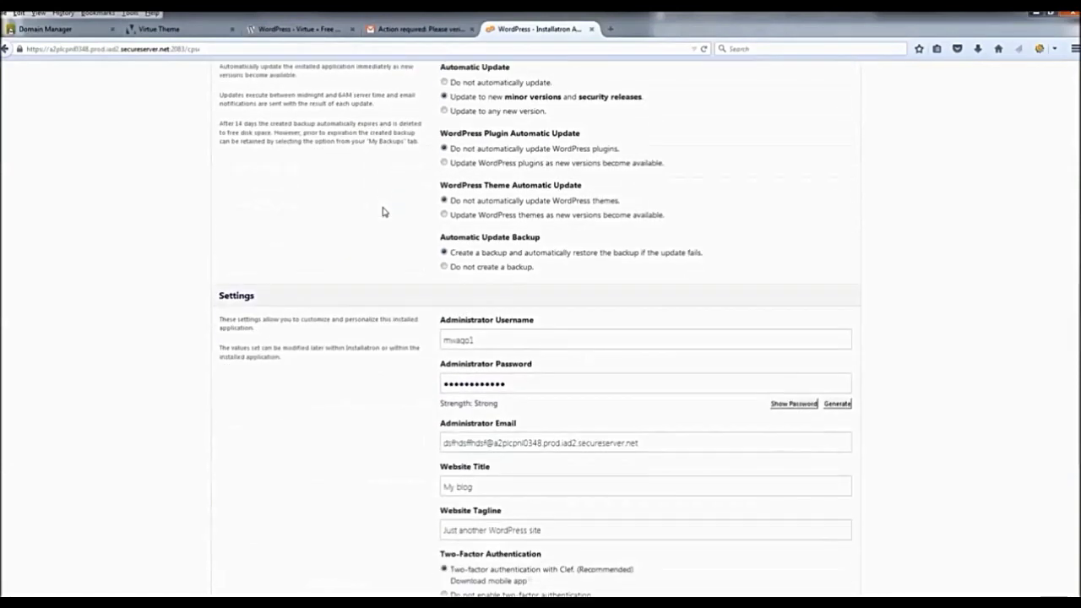
{"action": "scroll", "coordinate": [383, 211], "scroll_direction": "down", "scroll_amount": 4}
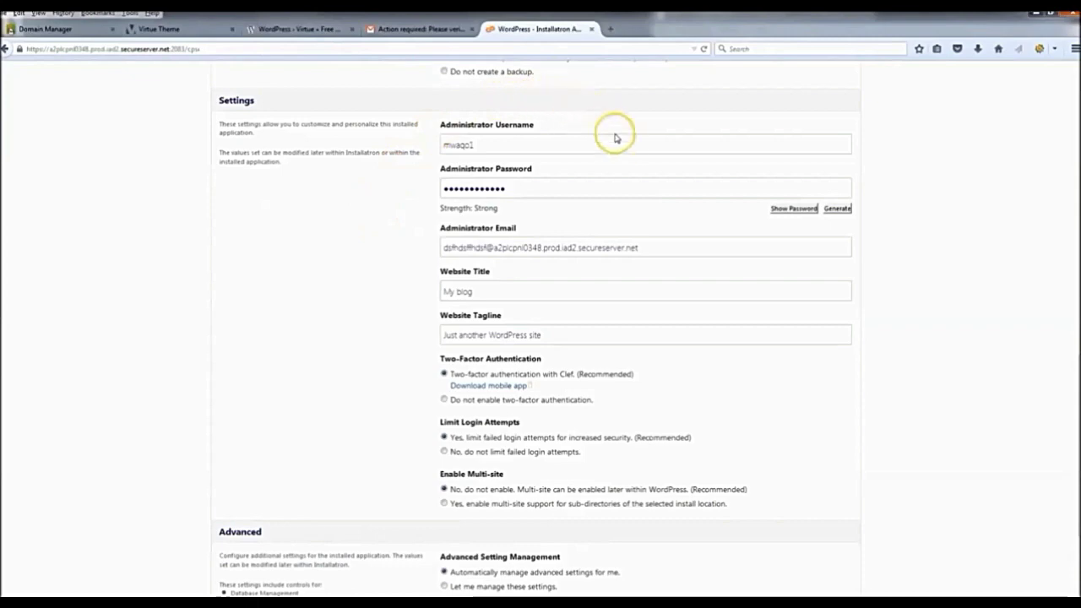
{"action": "scroll", "coordinate": [873, 239], "scroll_direction": "down", "scroll_amount": 3}
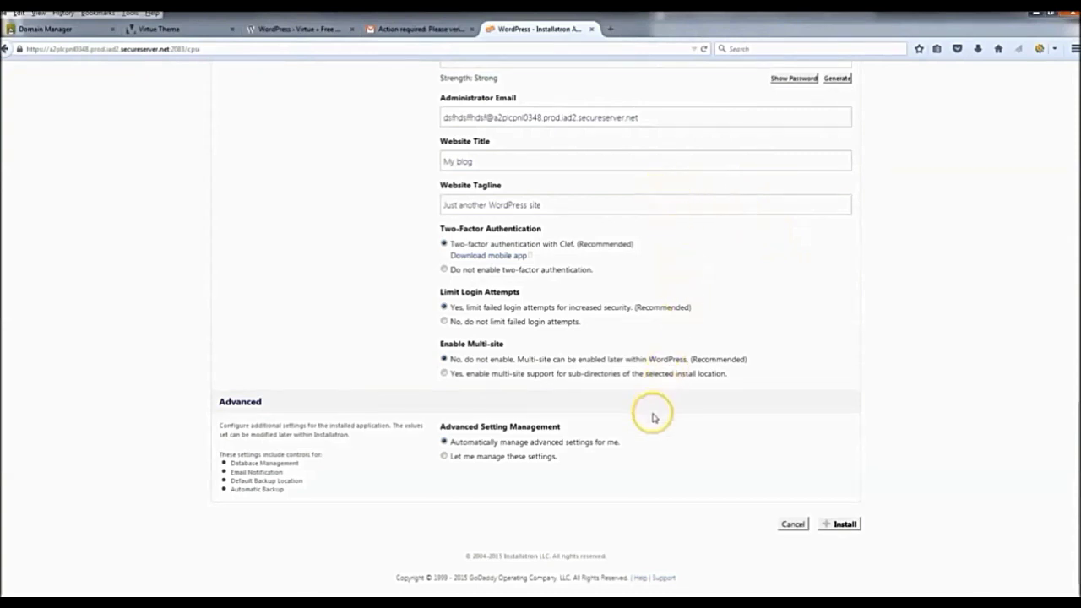
{"action": "left_click", "coordinate": [844, 524]}
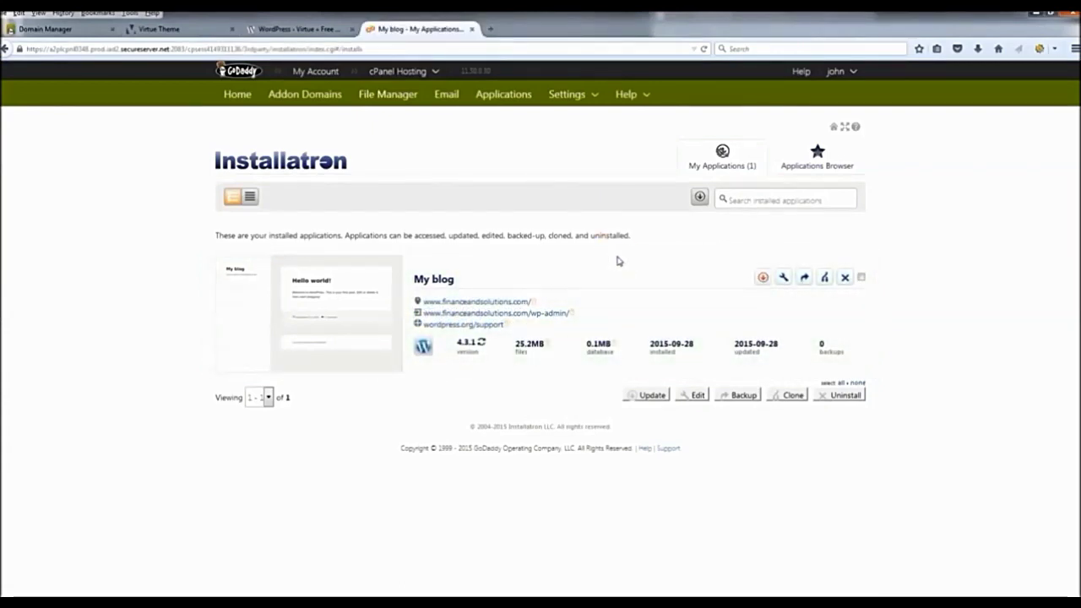
Review the details of the installed My blog application and open its wp-admin link in a new browser tab.
{"action": "left_click", "coordinate": [784, 281]}
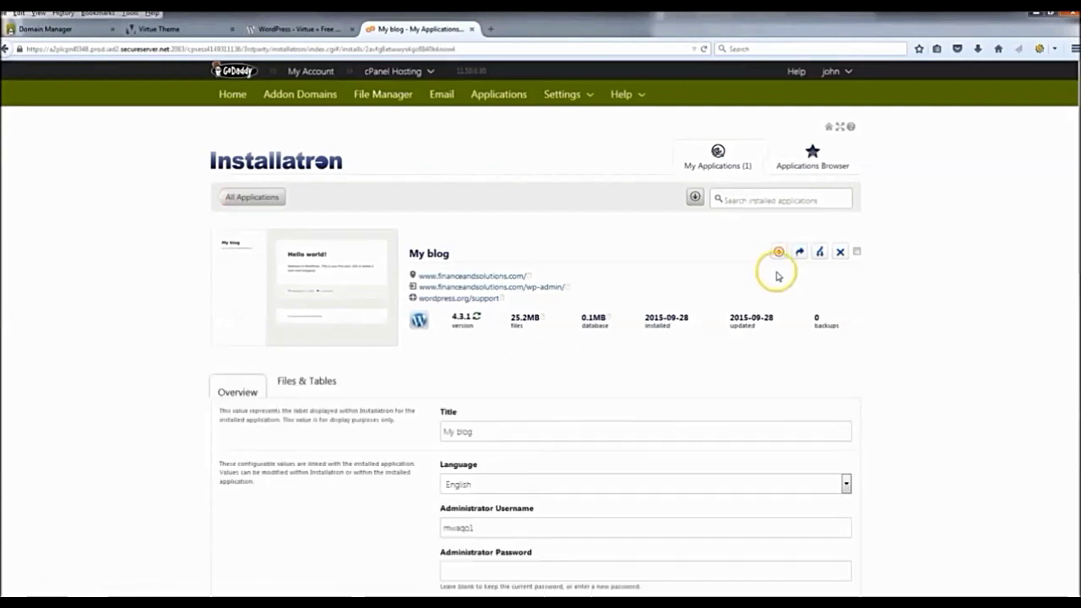
{"action": "scroll", "coordinate": [397, 393], "scroll_direction": "down", "scroll_amount": 3}
{"action": "scroll", "coordinate": [347, 297], "scroll_direction": "down", "scroll_amount": 6}
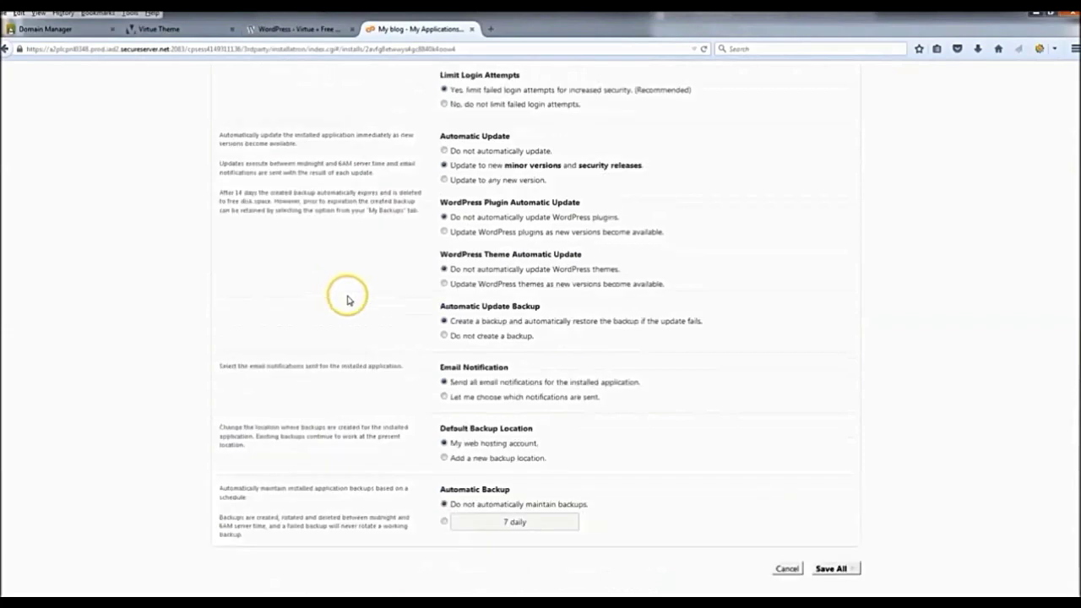
{"action": "scroll", "coordinate": [346, 298], "scroll_direction": "up", "scroll_amount": 10}
{"action": "left_click", "coordinate": [521, 292]}
{"action": "right_click", "coordinate": [521, 291]}
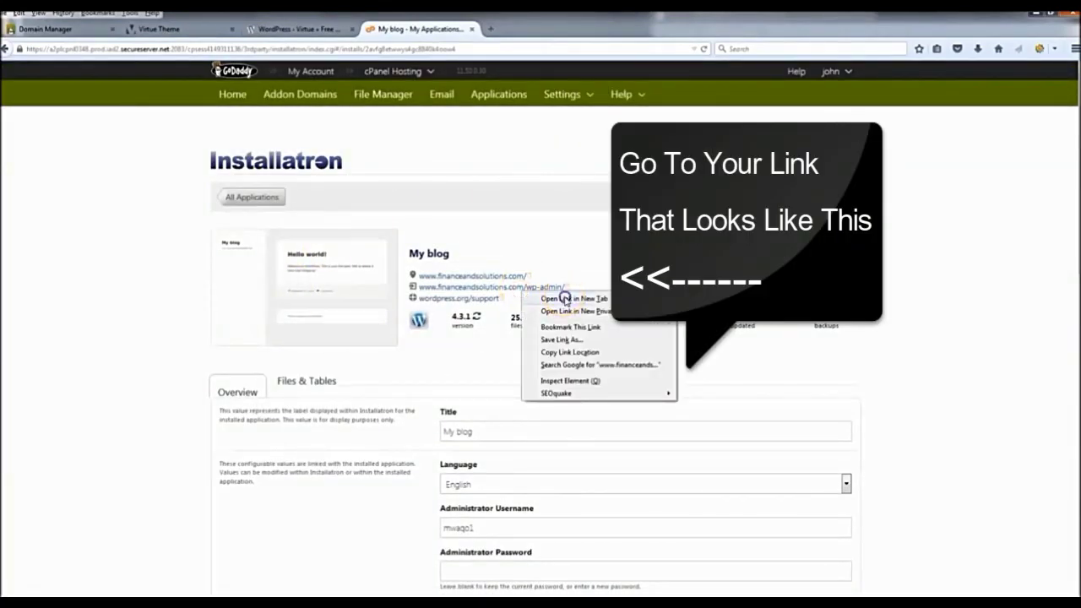
{"action": "left_click", "coordinate": [559, 288]}
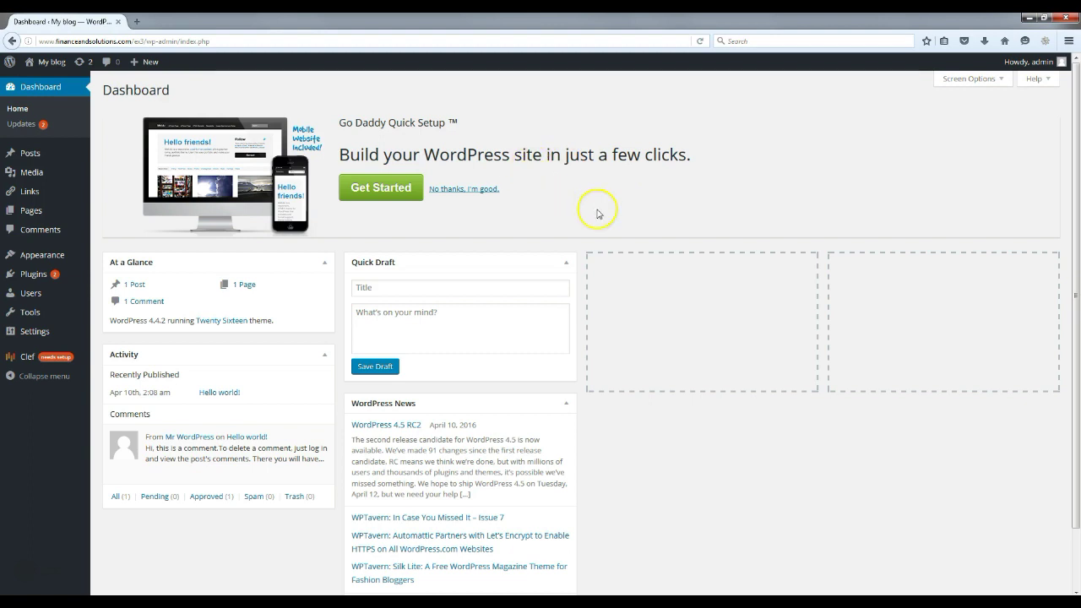
View the My blog site in a new browser tab, and close that tab to return to the dashboard.
{"action": "right_click", "coordinate": [50, 62]}
{"action": "left_click", "coordinate": [98, 72]}
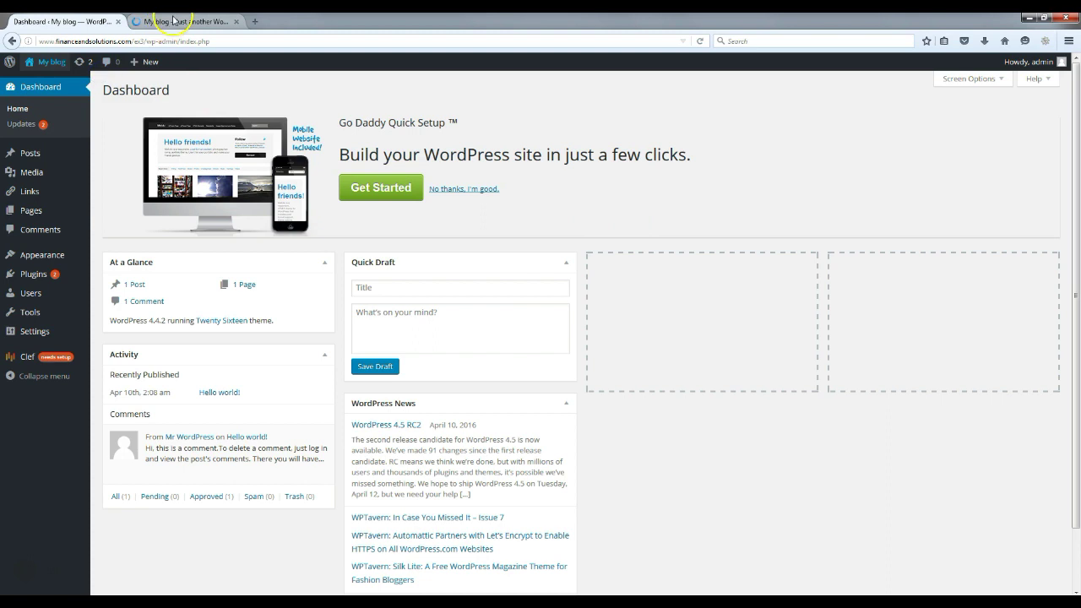
{"action": "left_click", "coordinate": [173, 21]}
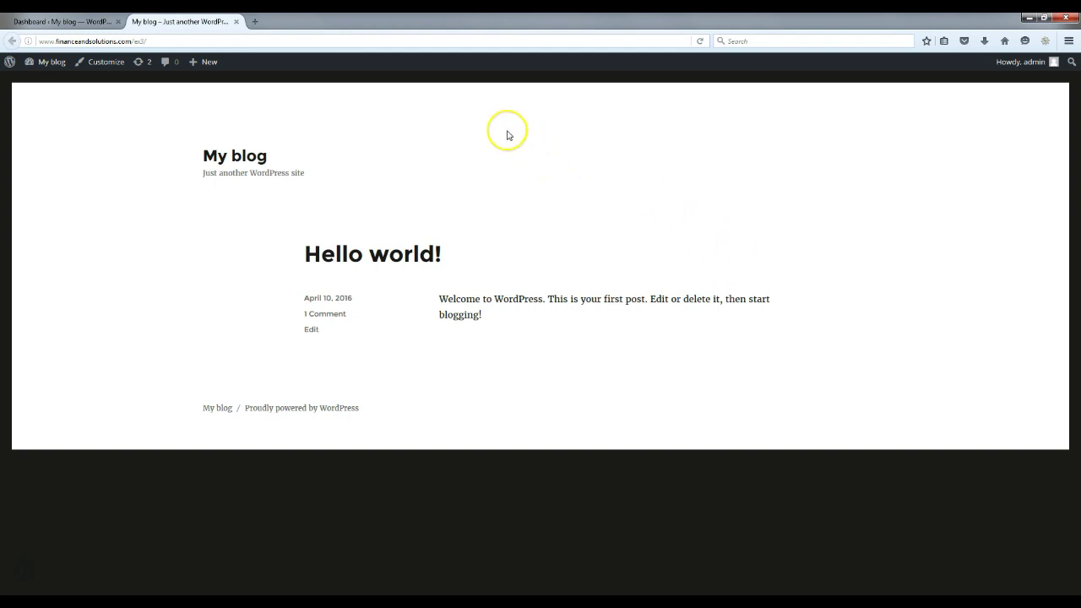
{"action": "left_click", "coordinate": [237, 21]}
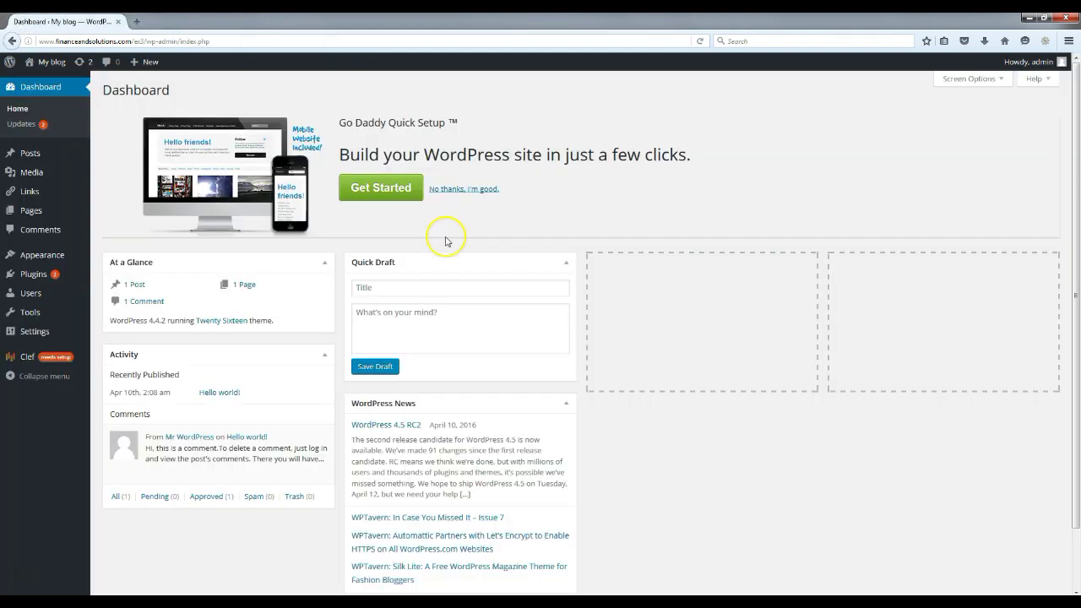
Browse the featured and popular new themes, search for "cosimo", and install and activate the Cosimo theme.
{"action": "mouse_move", "coordinate": [55, 253]}
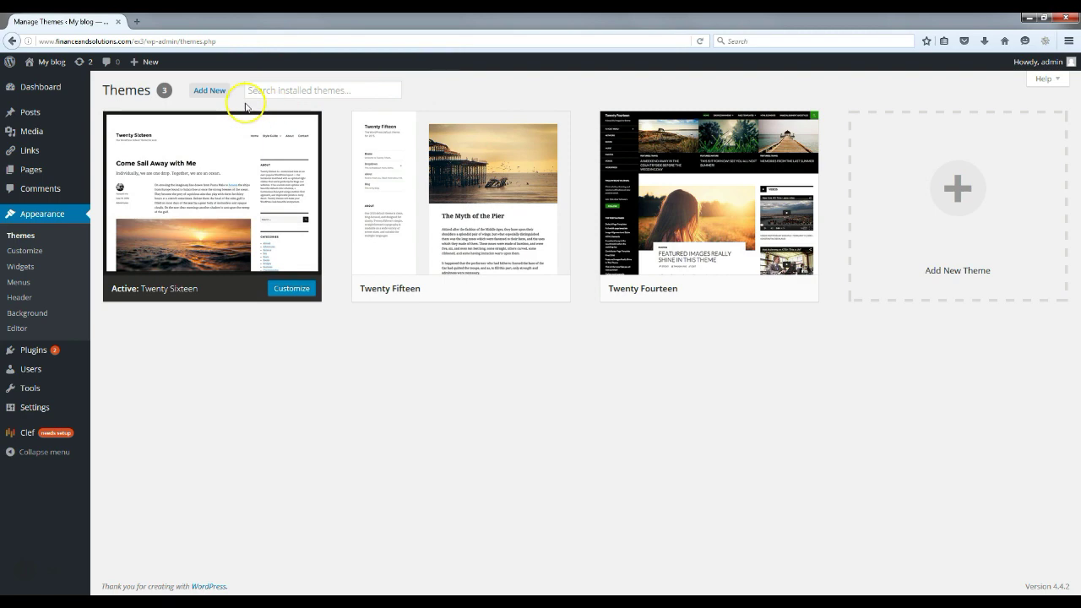
{"action": "left_click", "coordinate": [221, 93]}
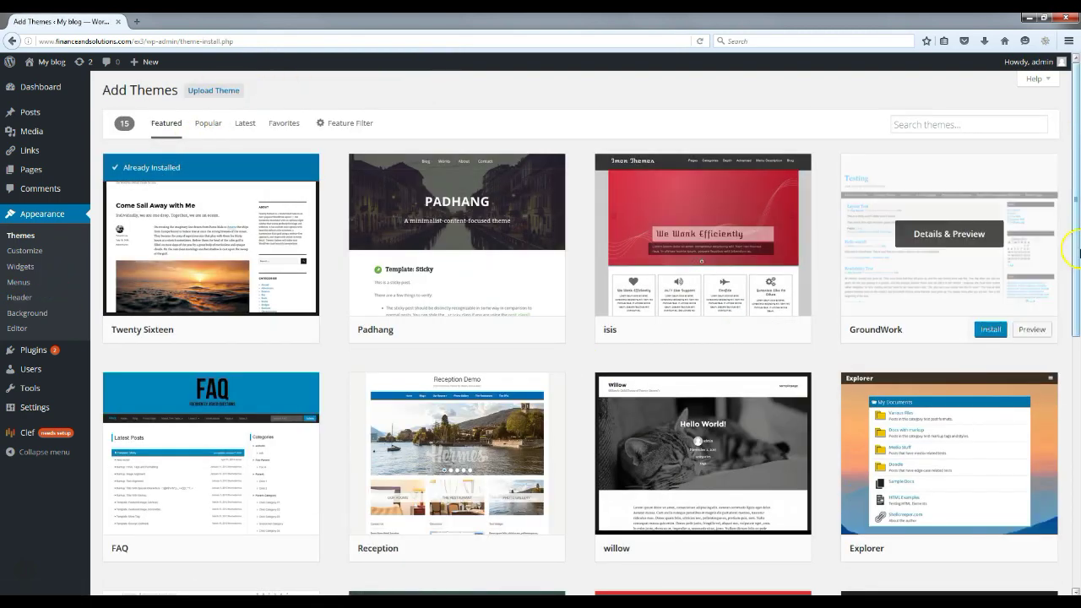
{"action": "left_click_drag", "start_coordinate": [1073, 139], "coordinate": [1070, 166]}
{"action": "scroll", "coordinate": [862, 307], "scroll_direction": "up", "scroll_amount": 2}
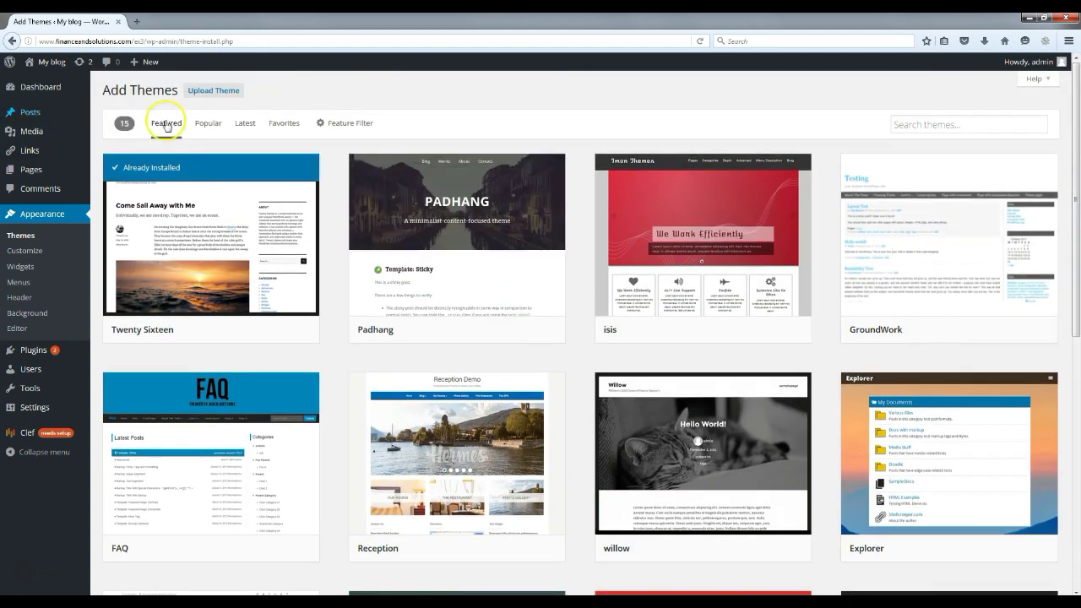
{"action": "left_click", "coordinate": [208, 123]}
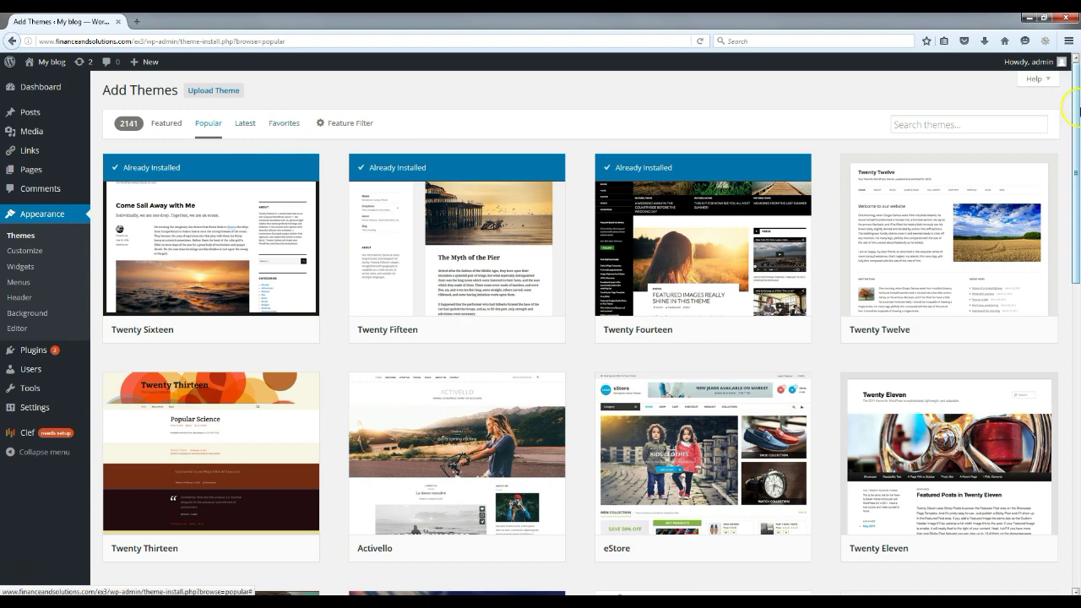
{"action": "left_click", "coordinate": [975, 125]}
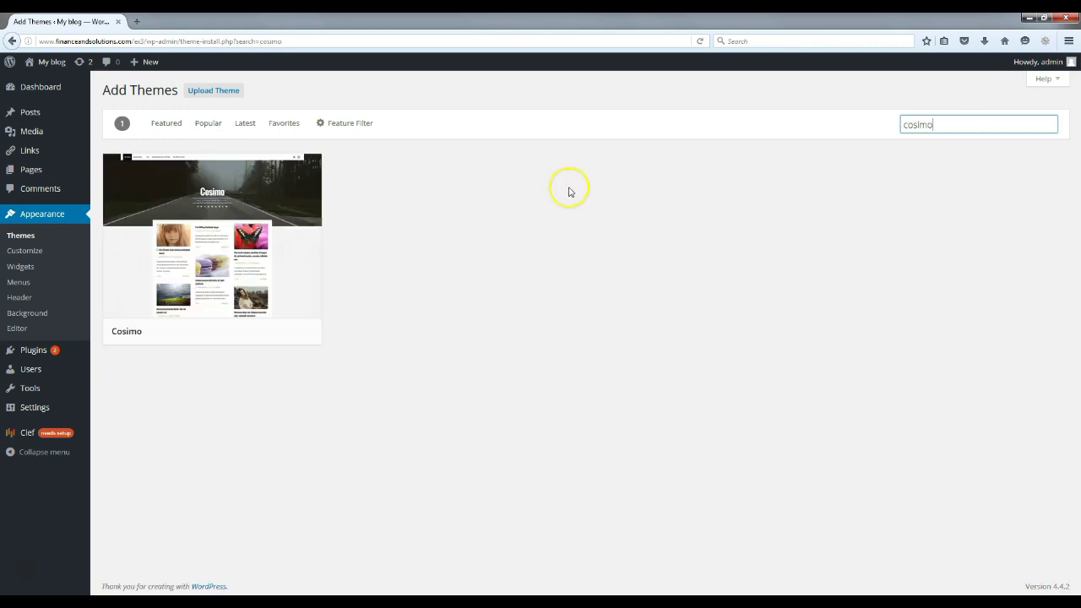
{"action": "left_click", "coordinate": [255, 333]}
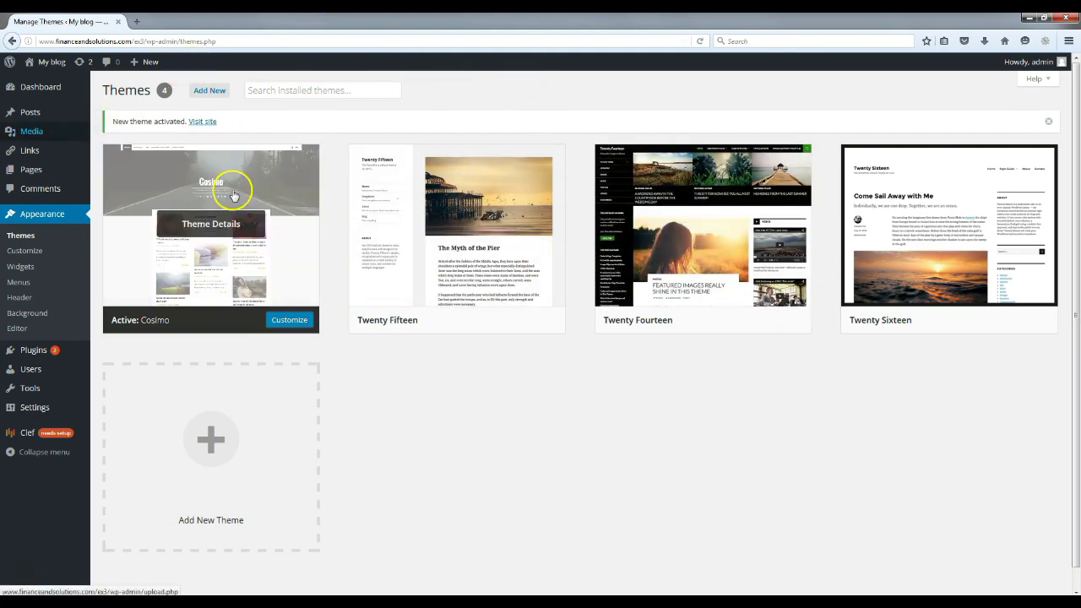
Check the site with the Cosimo theme in a new browser tab, and close that tab to return to the themes.
{"action": "right_click", "coordinate": [59, 70]}
{"action": "left_click", "coordinate": [98, 76]}
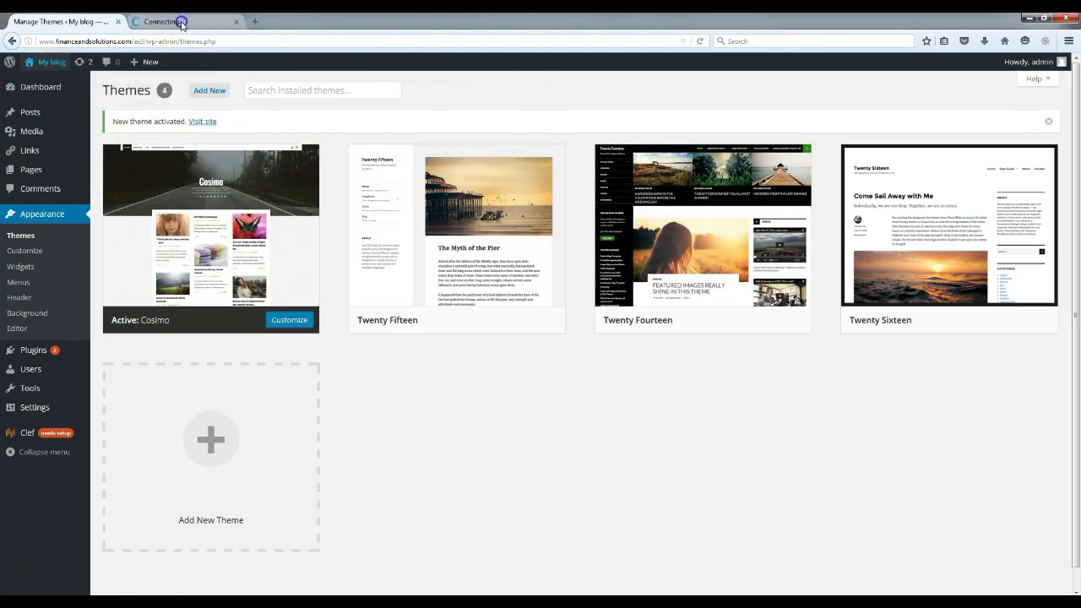
{"action": "left_click", "coordinate": [135, 24]}
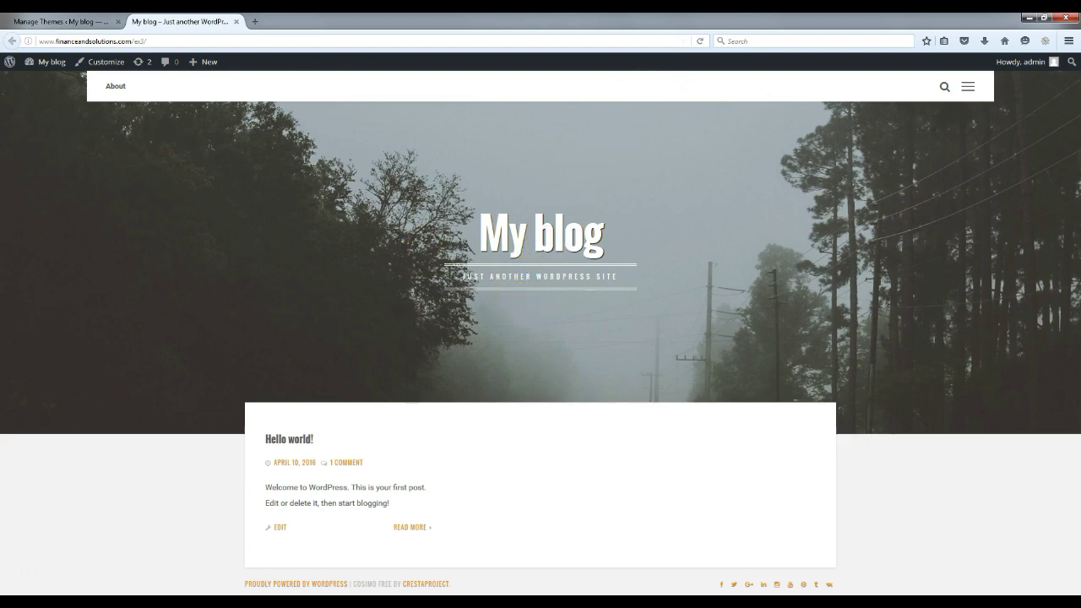
{"action": "left_click", "coordinate": [237, 23]}
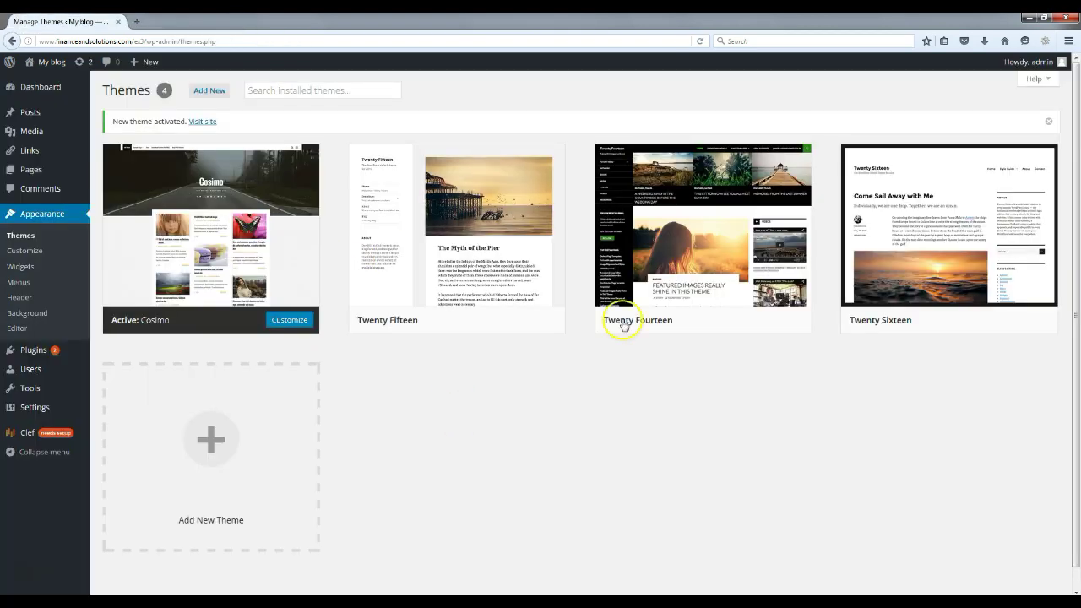
In the general settings, replace the site title with "Diet & Weight Loss", copied from the weight loss - info notes.
{"action": "mouse_move", "coordinate": [45, 412]}
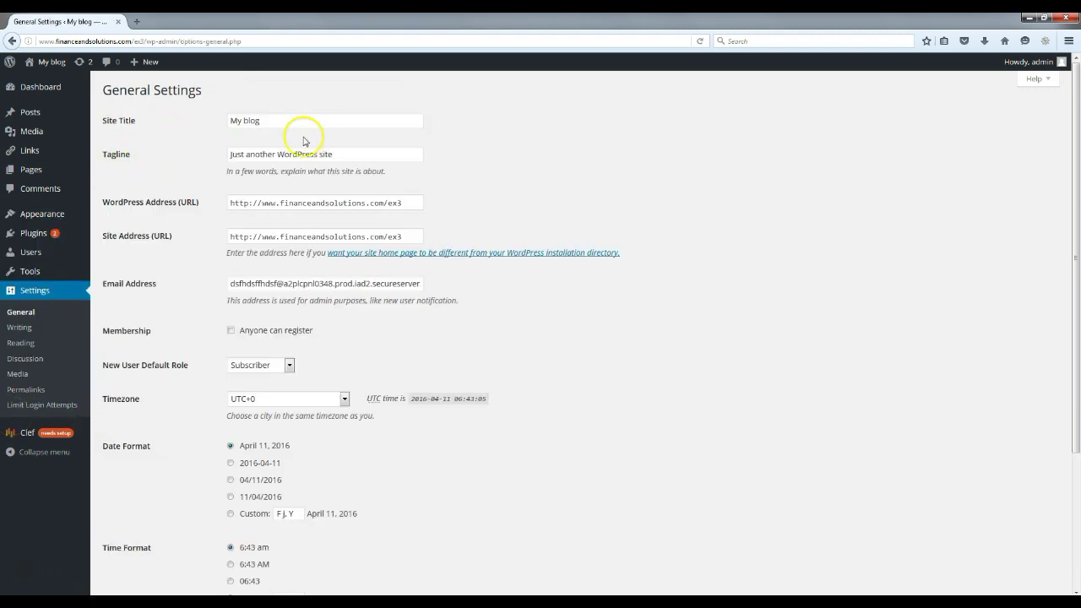
{"action": "mouse_move", "coordinate": [190, 603]}
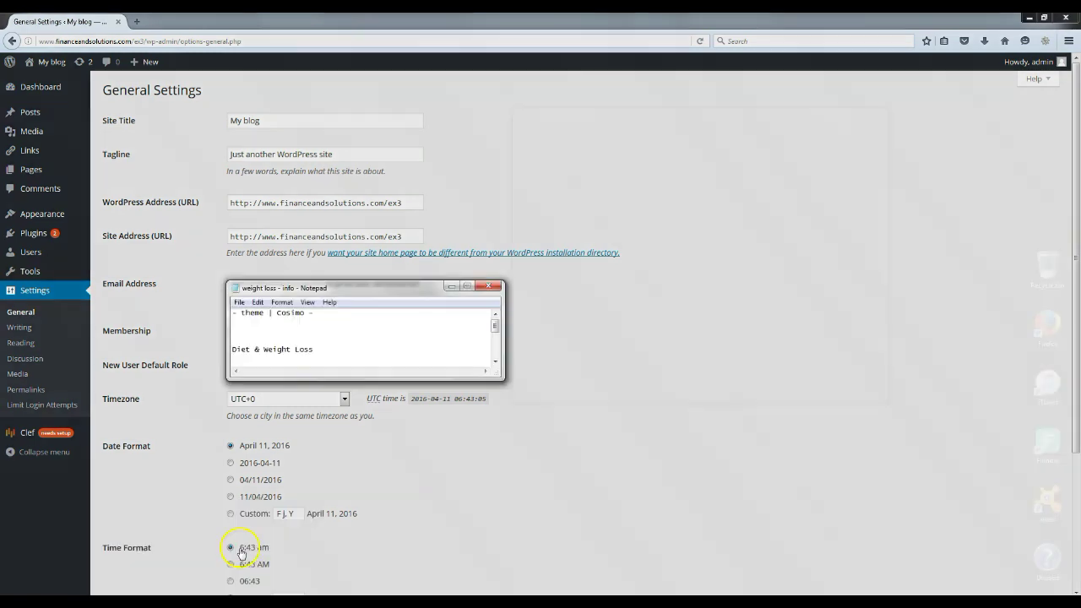
{"action": "left_click", "coordinate": [245, 550]}
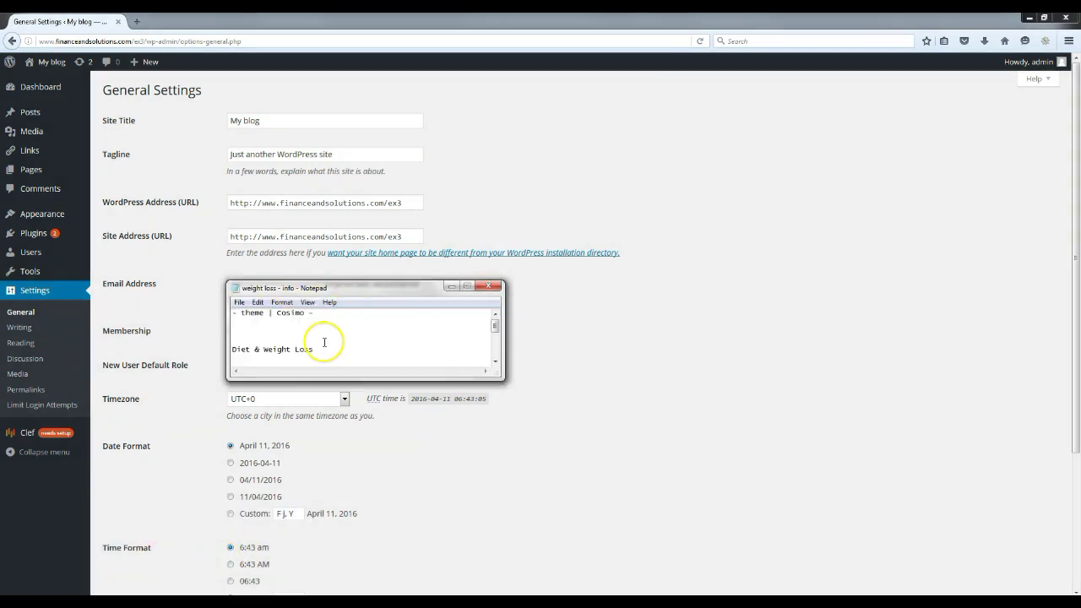
{"action": "left_click_drag", "start_coordinate": [324, 348], "coordinate": [235, 352]}
{"action": "key", "text": "ctrl+c"}
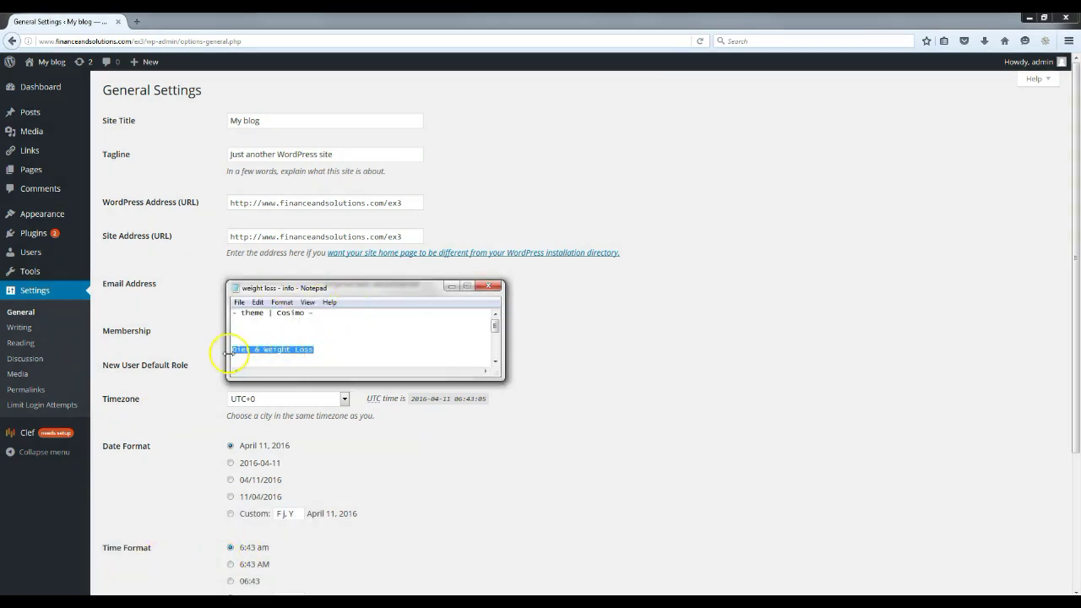
{"action": "triple_click", "coordinate": [305, 121]}
{"action": "key", "text": "ctrl+v"}
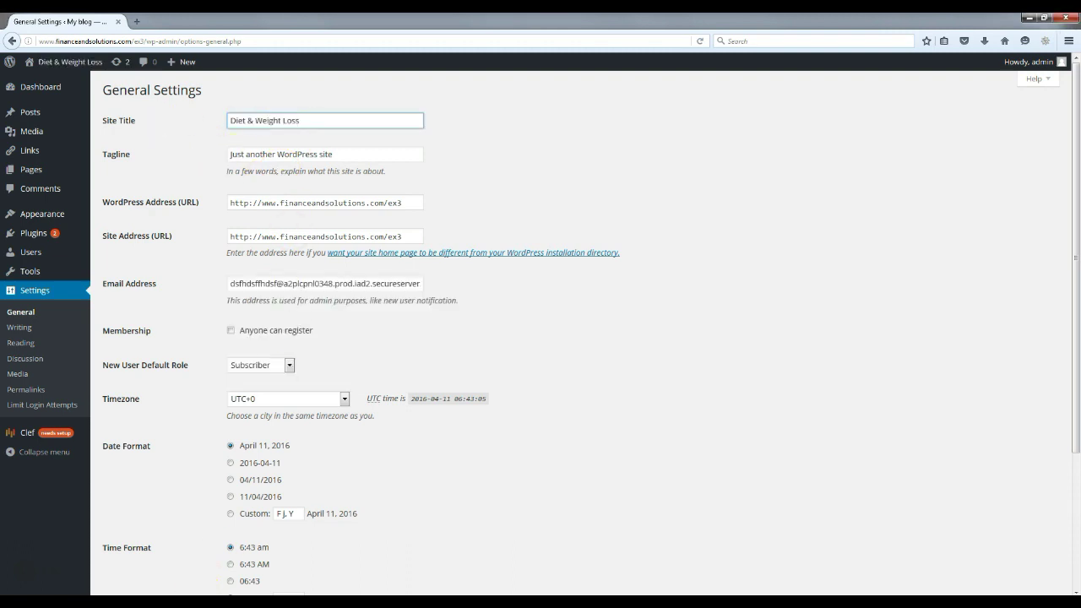
Replace the tagline with "Use these tips to lose weight and look great in no time" from the info notes, and save the general settings.
{"action": "mouse_move", "coordinate": [190, 603]}
{"action": "left_click", "coordinate": [228, 573]}
{"action": "left_click", "coordinate": [339, 323]}
{"action": "scroll", "coordinate": [342, 334], "scroll_direction": "down", "scroll_amount": 1}
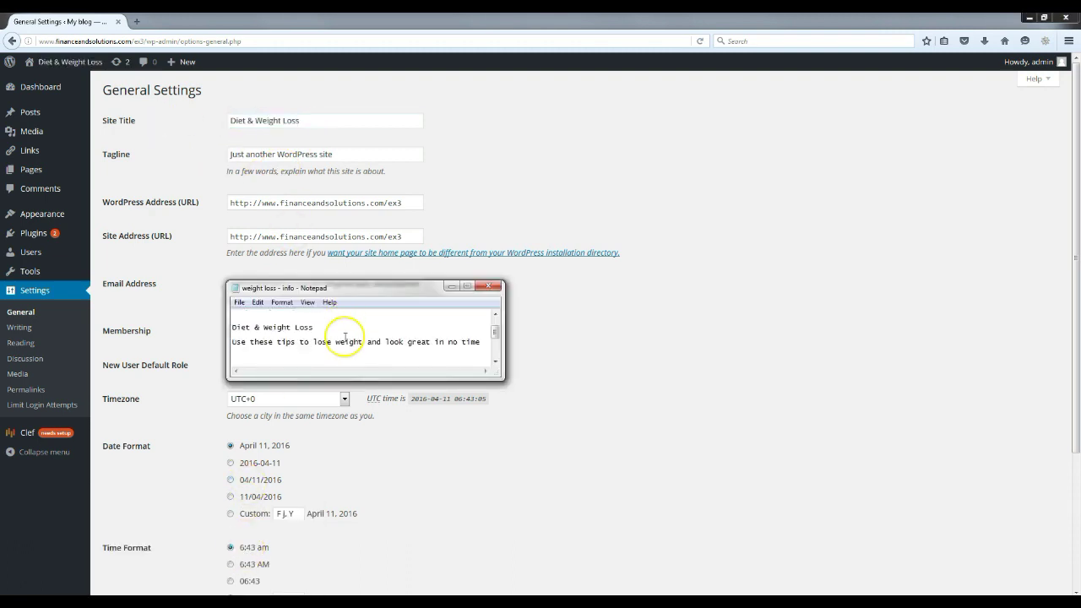
{"action": "left_click_drag", "start_coordinate": [483, 342], "coordinate": [230, 342]}
{"action": "key", "text": "ctrl+c"}
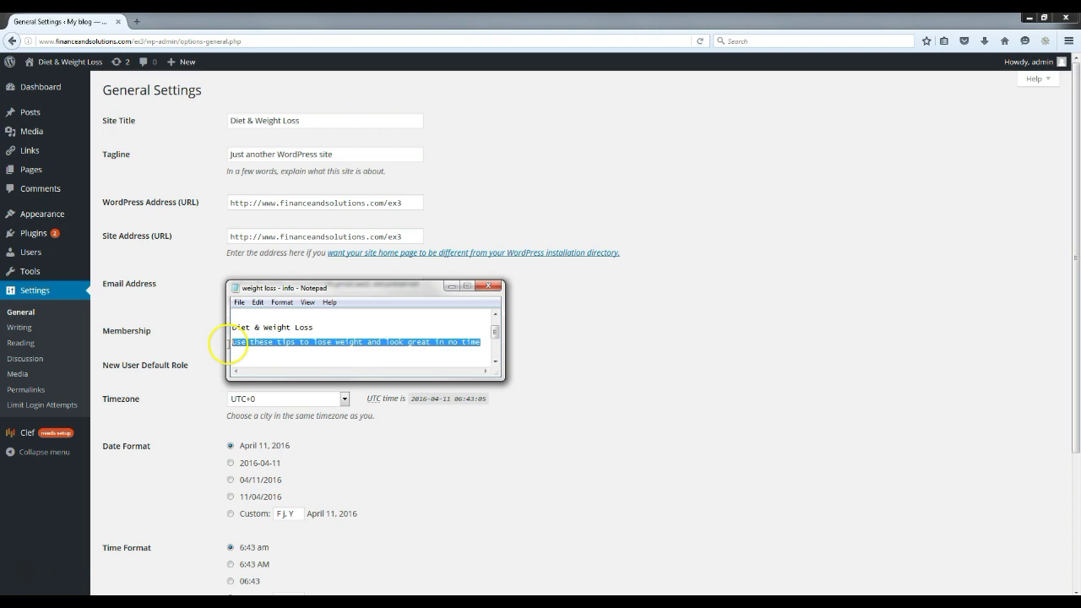
{"action": "left_click", "coordinate": [302, 175]}
{"action": "left_click", "coordinate": [126, 161]}
{"action": "key", "text": "ctrl+v"}
{"action": "left_click", "coordinate": [659, 160]}
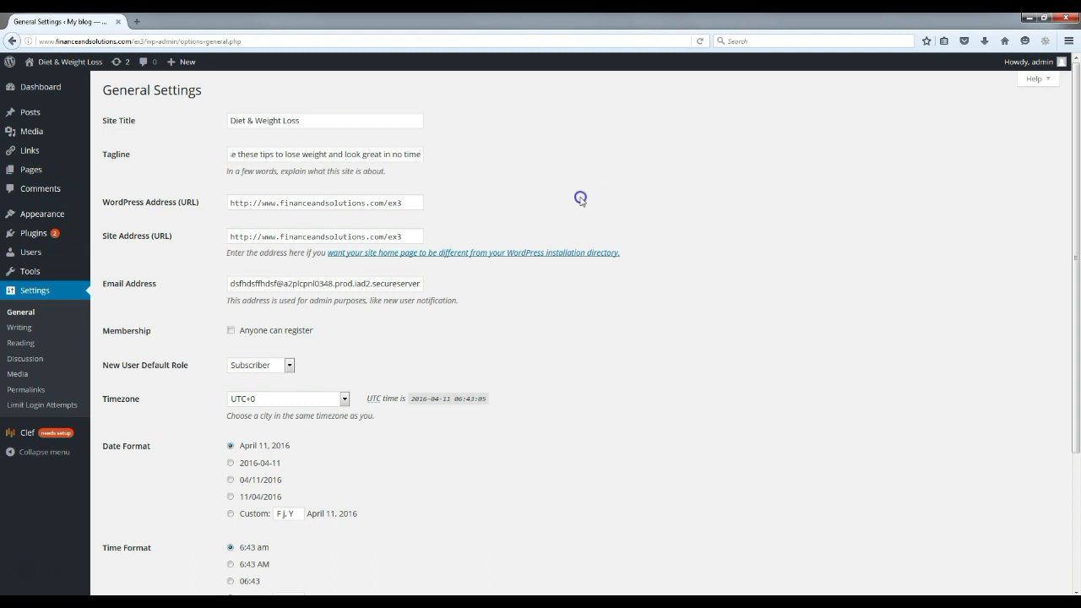
{"action": "scroll", "coordinate": [561, 203], "scroll_direction": "down", "scroll_amount": 3}
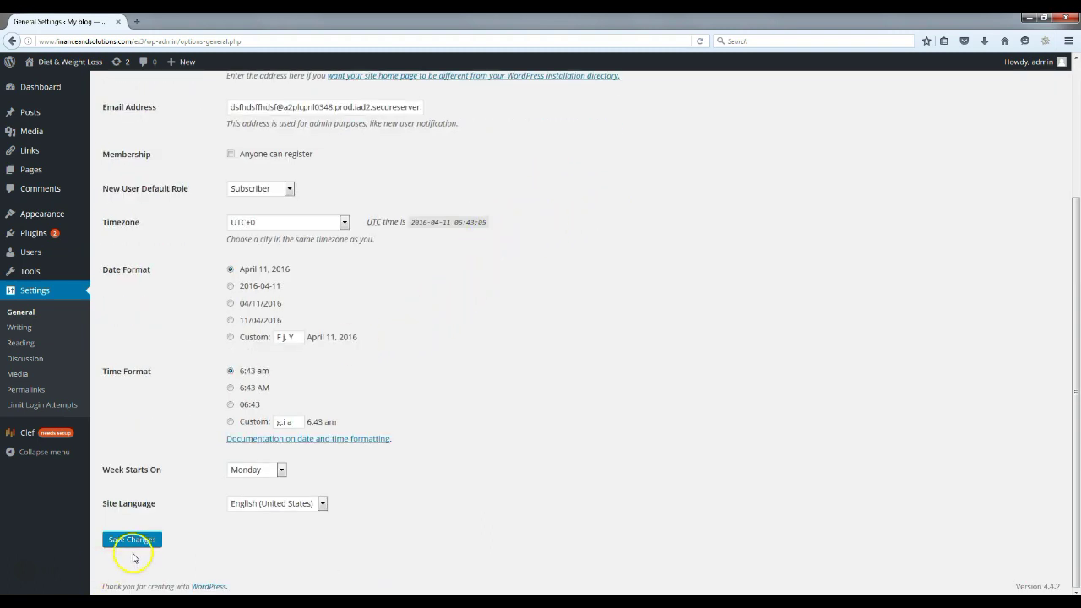
{"action": "left_click", "coordinate": [132, 541]}
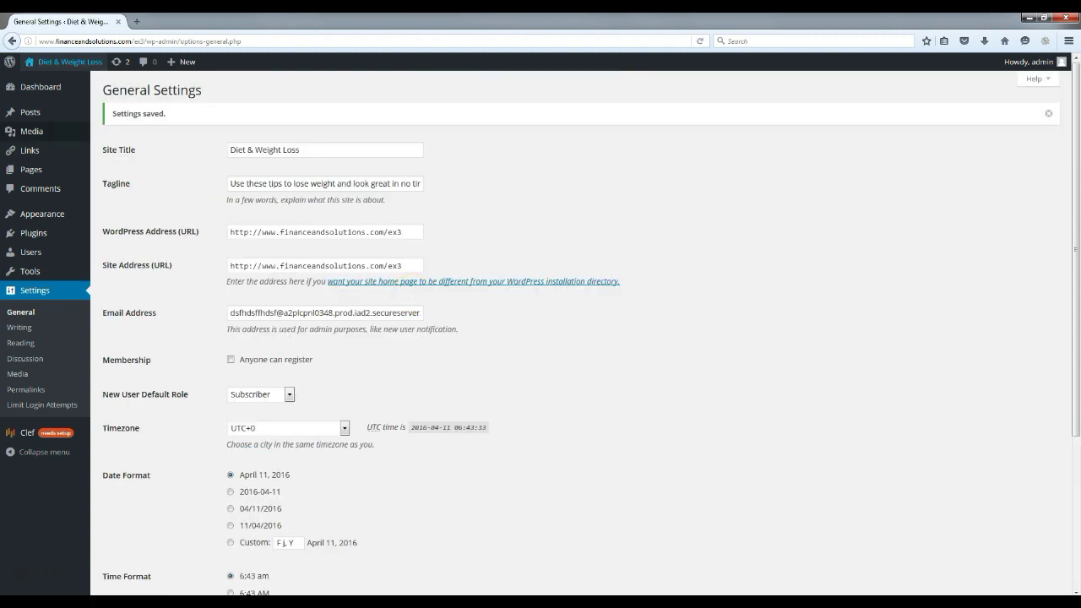
Check the site's title and tagline in a new browser tab, and close that tab to return to the settings.
{"action": "left_click", "coordinate": [68, 63]}
{"action": "right_click", "coordinate": [68, 63]}
{"action": "left_click", "coordinate": [97, 71]}
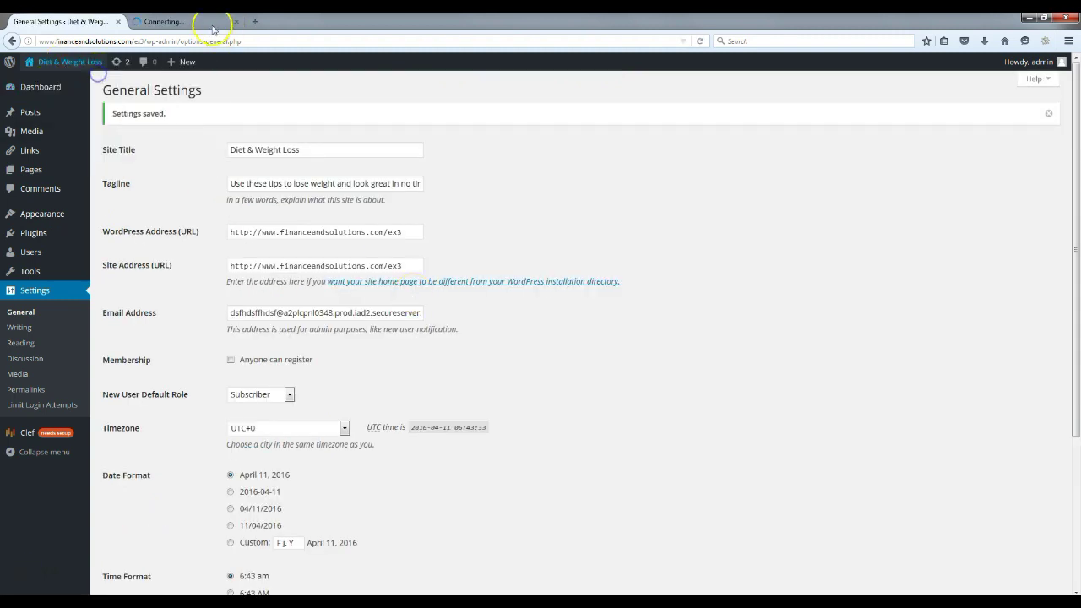
{"action": "left_click", "coordinate": [181, 22]}
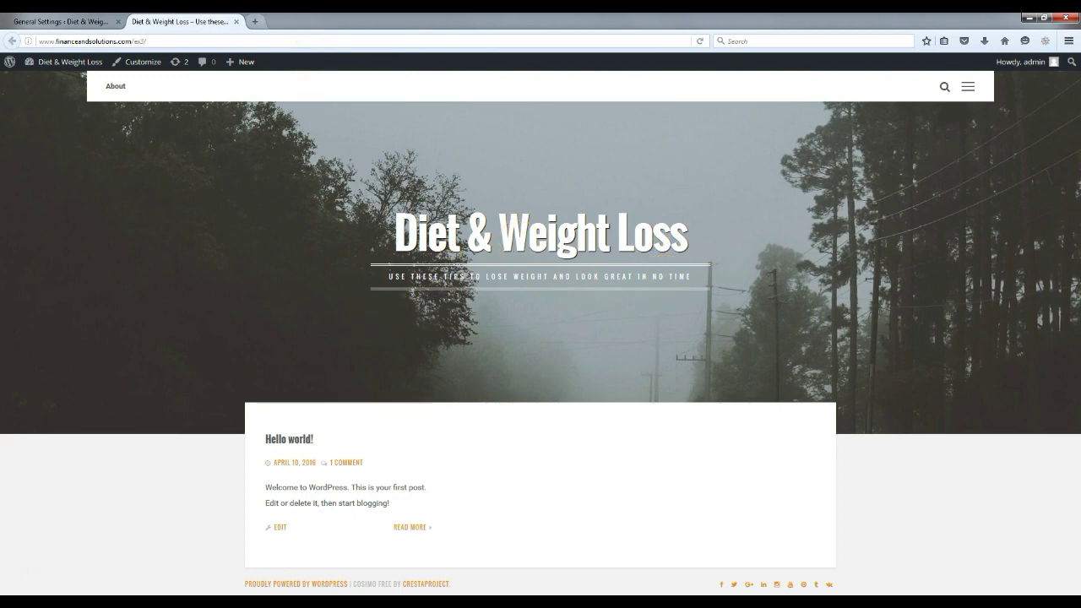
{"action": "left_click", "coordinate": [236, 22]}
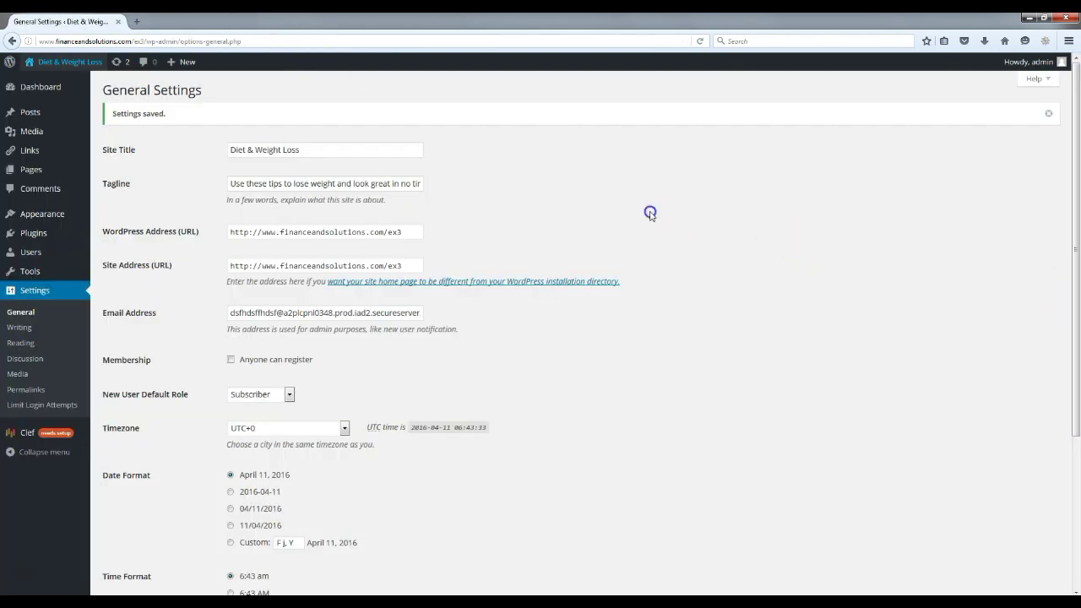
Open the list of all posts, and open the page for adding a new post in five separate browser tabs.
{"action": "mouse_move", "coordinate": [36, 114]}
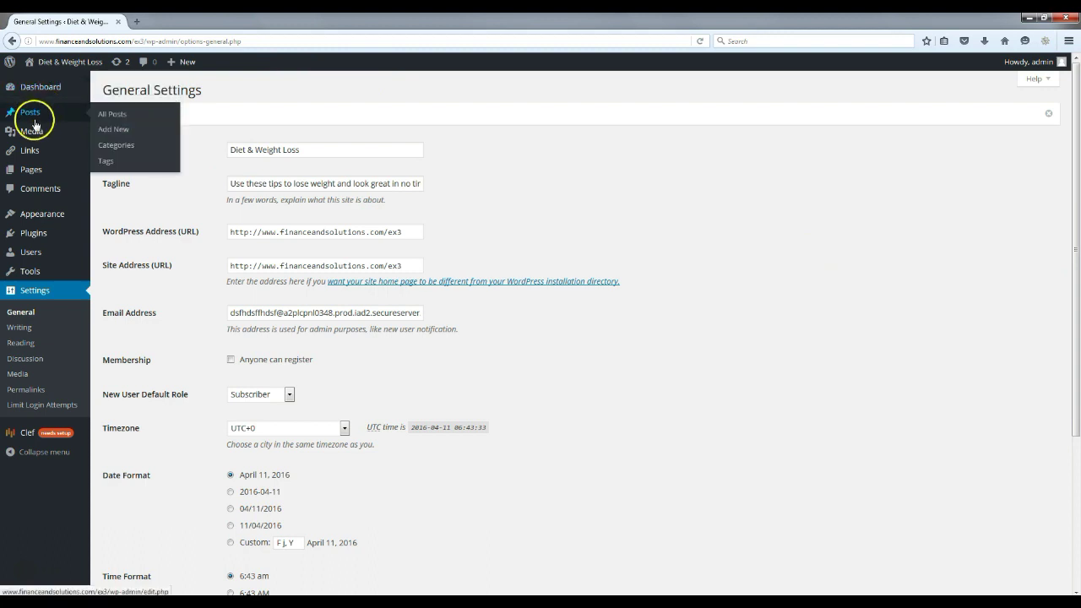
{"action": "left_click", "coordinate": [42, 120]}
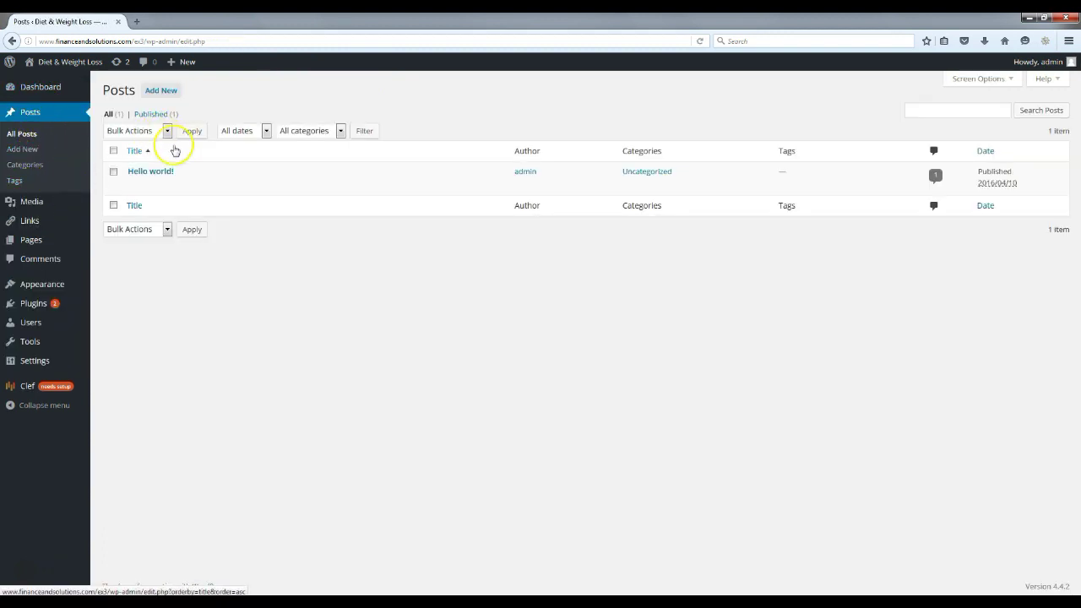
{"action": "right_click", "coordinate": [160, 90]}
{"action": "left_click", "coordinate": [169, 100]}
{"action": "right_click", "coordinate": [160, 95]}
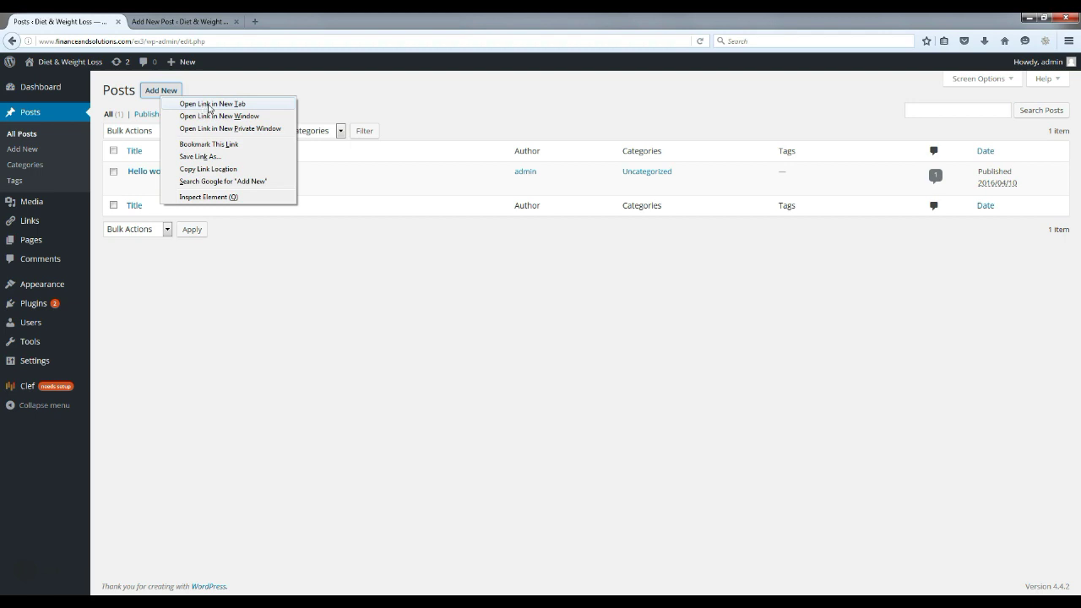
{"action": "left_click", "coordinate": [210, 105]}
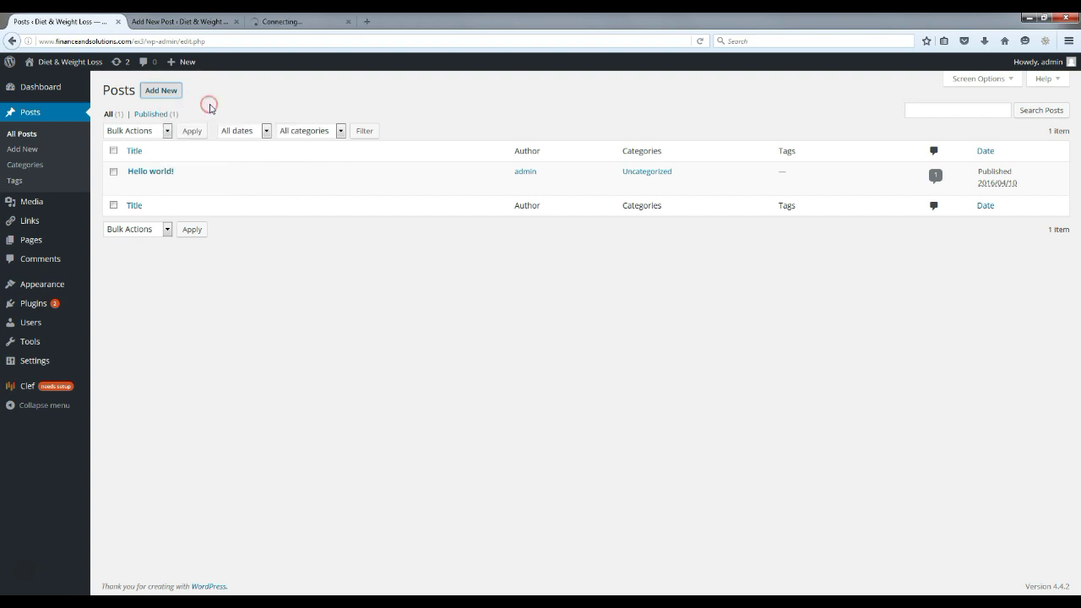
{"action": "right_click", "coordinate": [164, 93]}
{"action": "left_click", "coordinate": [218, 102]}
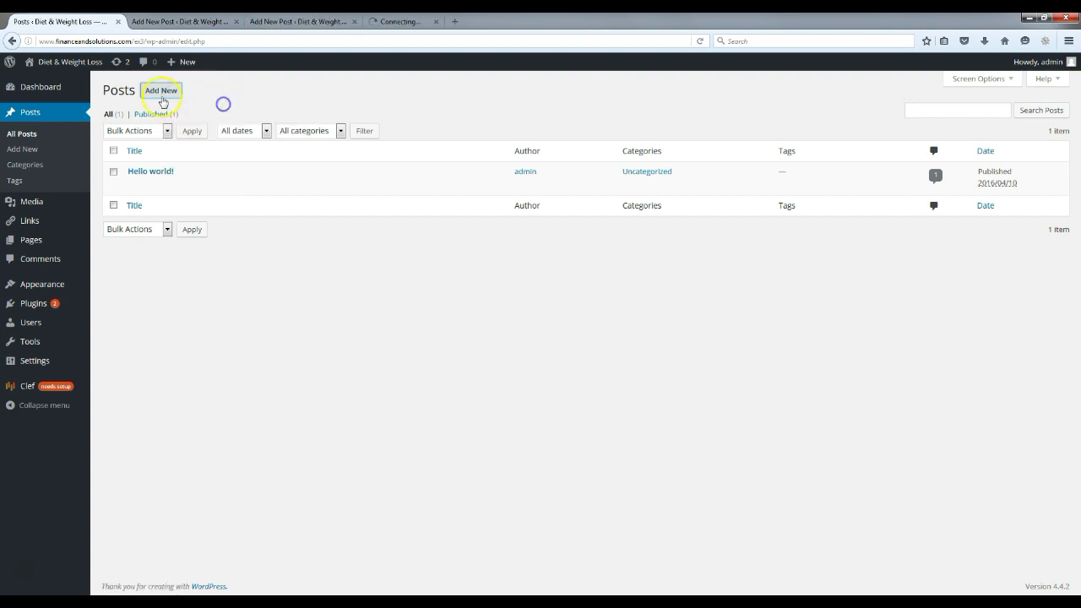
{"action": "right_click", "coordinate": [162, 96]}
{"action": "left_click", "coordinate": [217, 103]}
{"action": "right_click", "coordinate": [159, 94]}
{"action": "left_click", "coordinate": [205, 105]}
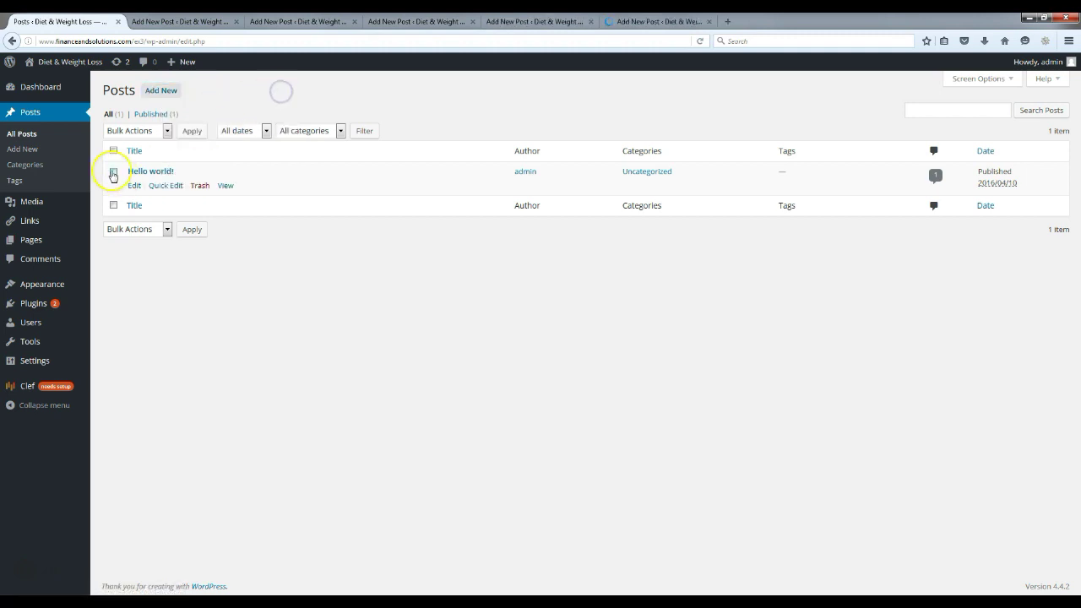
Move the selected "Hello world!" post to the trash.
{"action": "left_click", "coordinate": [166, 131]}
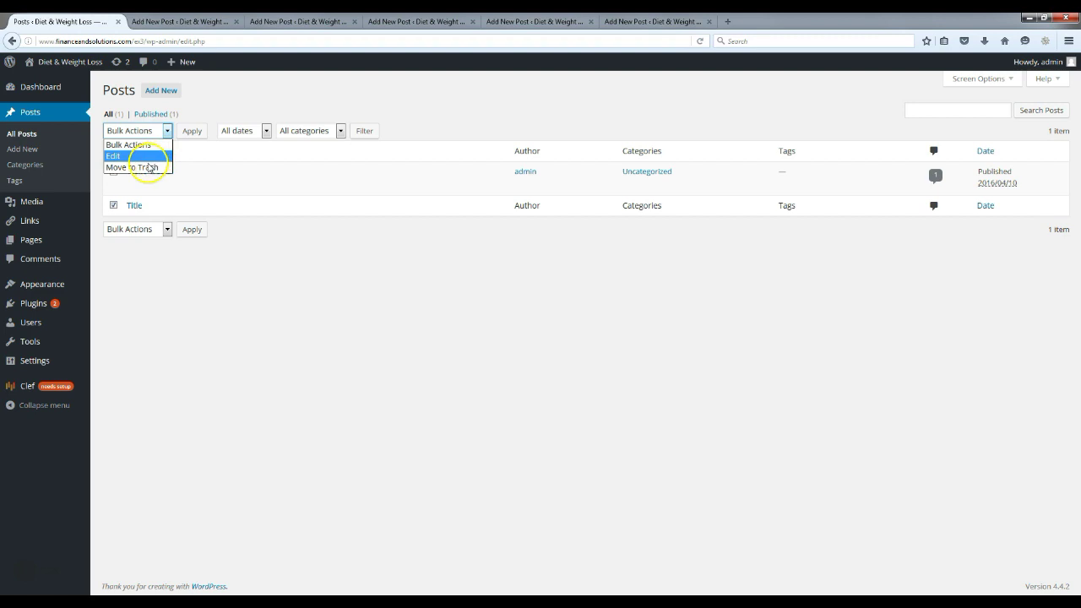
{"action": "left_click", "coordinate": [142, 167]}
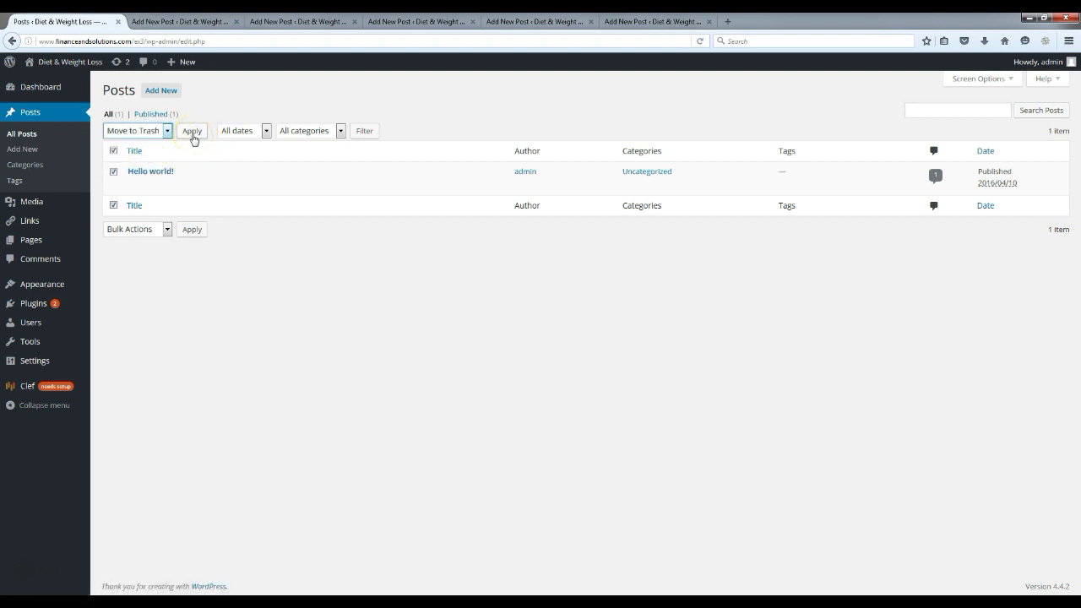
{"action": "left_click", "coordinate": [192, 133]}
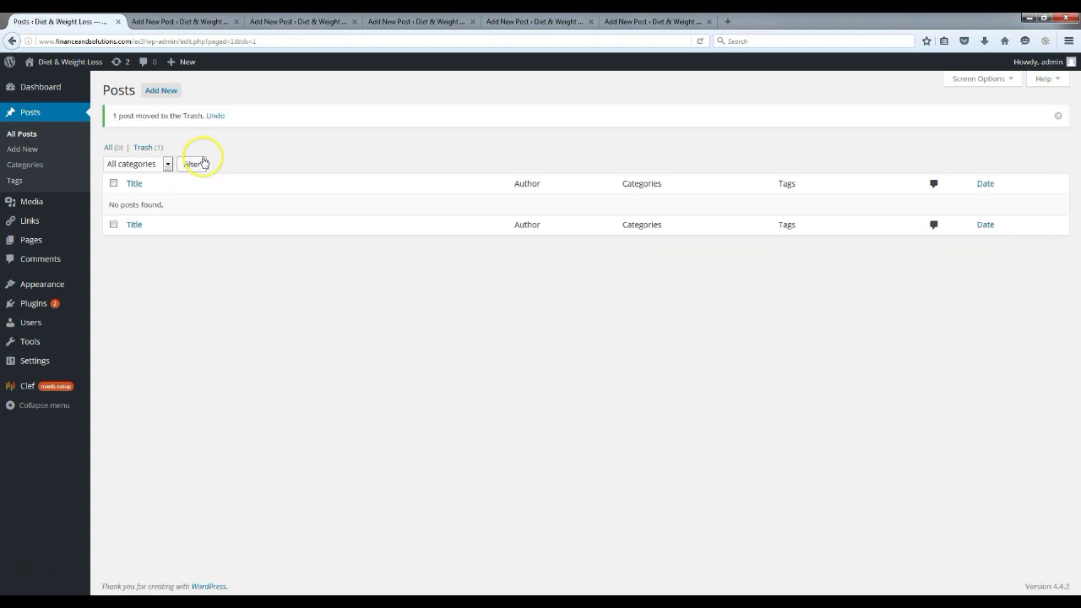
Title the first new post "5 Ways to Track Your Food Without Becoming Totally Obsessive", copied from the weight loss articles notes.
{"action": "left_click", "coordinate": [186, 21]}
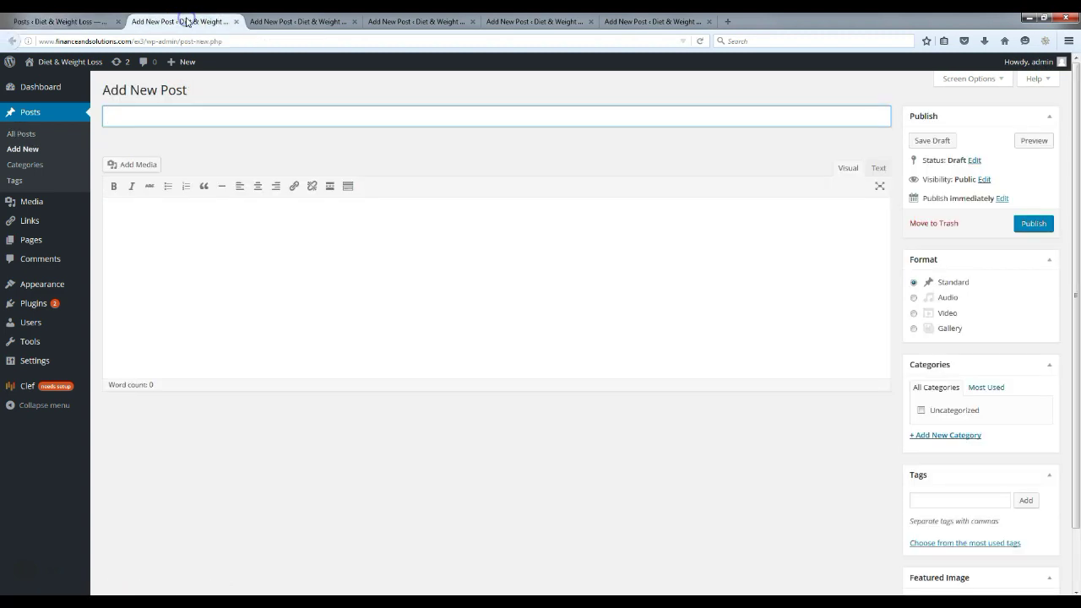
{"action": "left_click", "coordinate": [264, 112]}
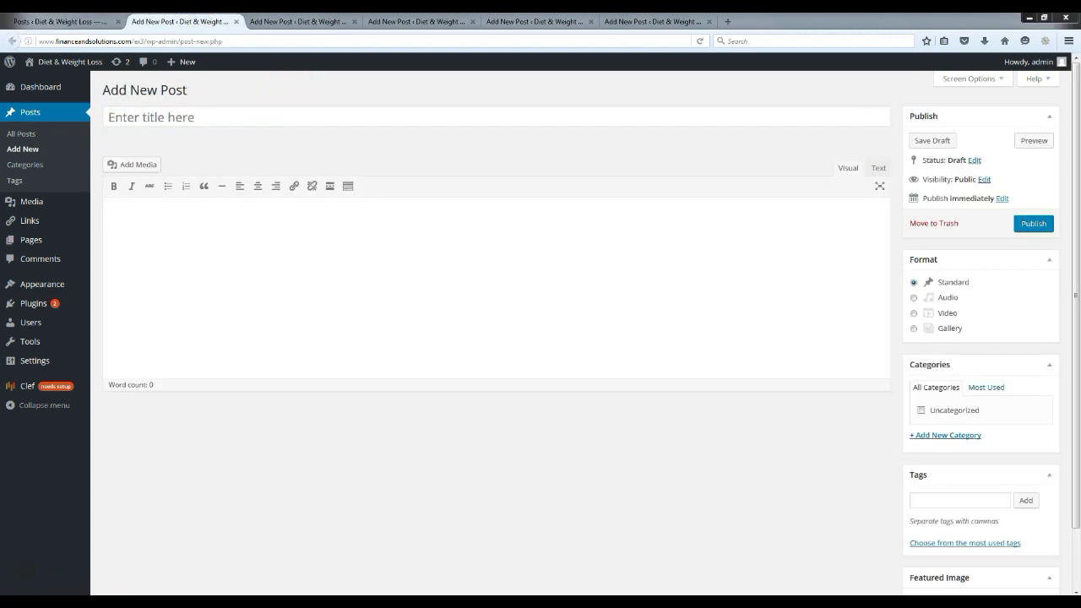
{"action": "left_click", "coordinate": [144, 560]}
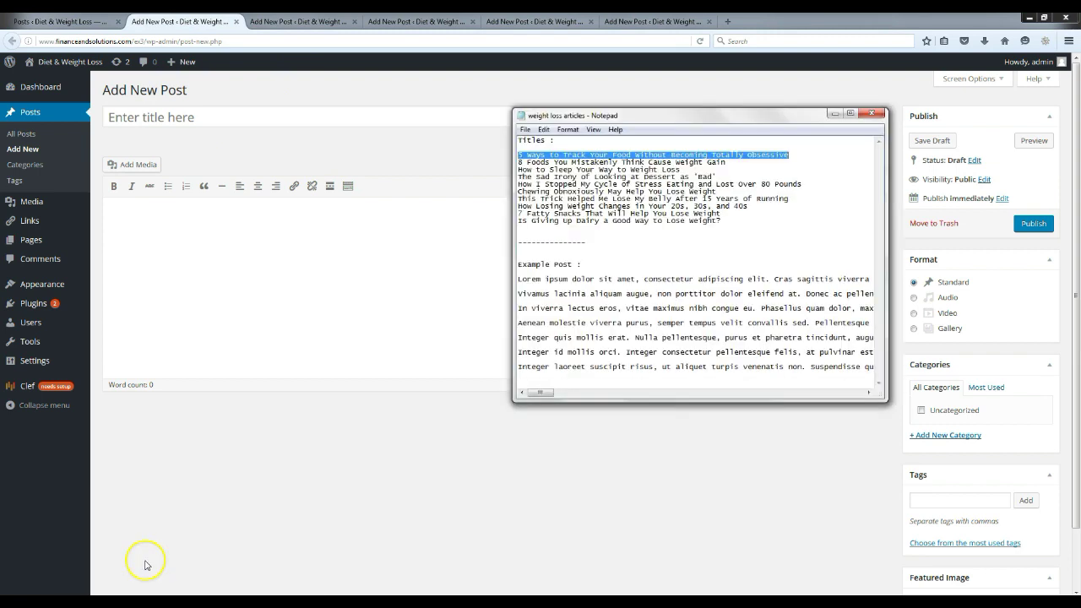
{"action": "right_click", "coordinate": [629, 155]}
{"action": "left_click", "coordinate": [655, 183]}
{"action": "left_click", "coordinate": [223, 115]}
{"action": "right_click", "coordinate": [223, 115]}
{"action": "left_click", "coordinate": [256, 163]}
Fill the post's body with all the Lorem ipsum paragraphs of the example post from the weight loss articles notes.
{"action": "mouse_move", "coordinate": [127, 601]}
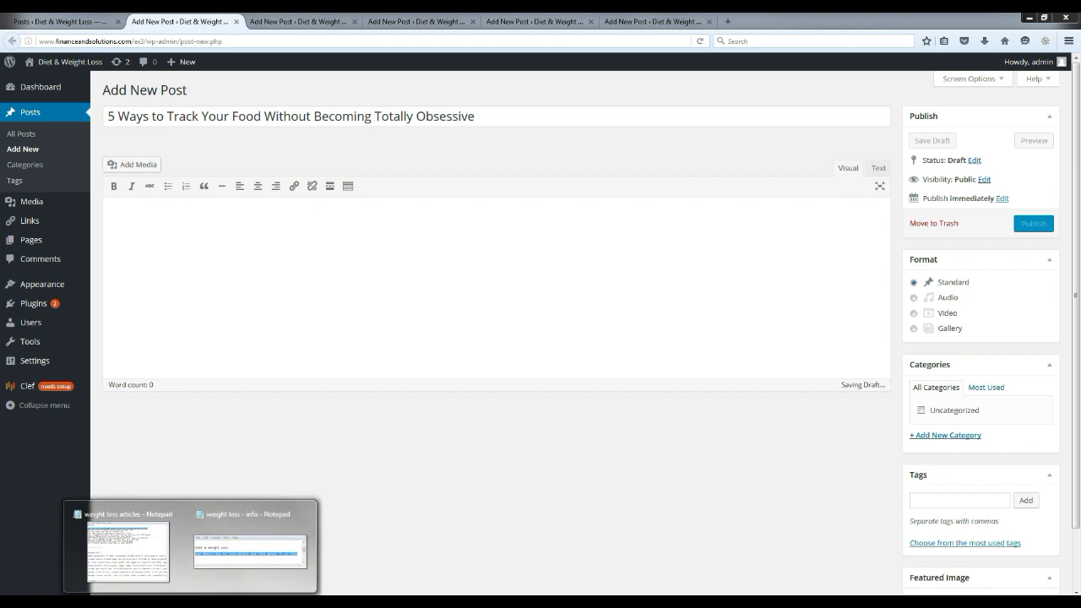
{"action": "left_click", "coordinate": [144, 550]}
{"action": "left_click", "coordinate": [550, 293]}
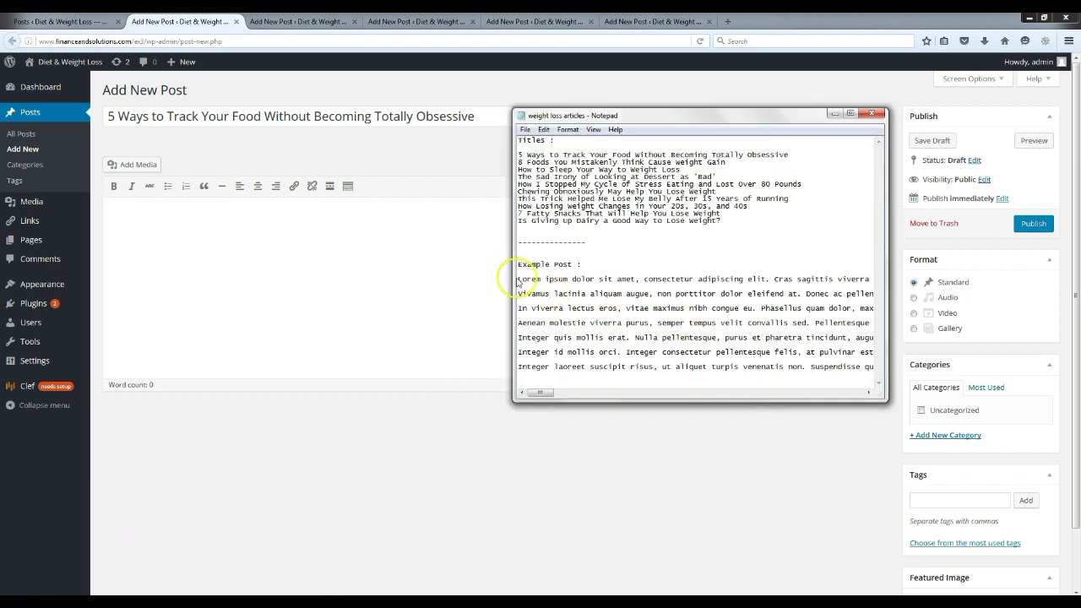
{"action": "left_click_drag", "start_coordinate": [518, 279], "coordinate": [573, 380]}
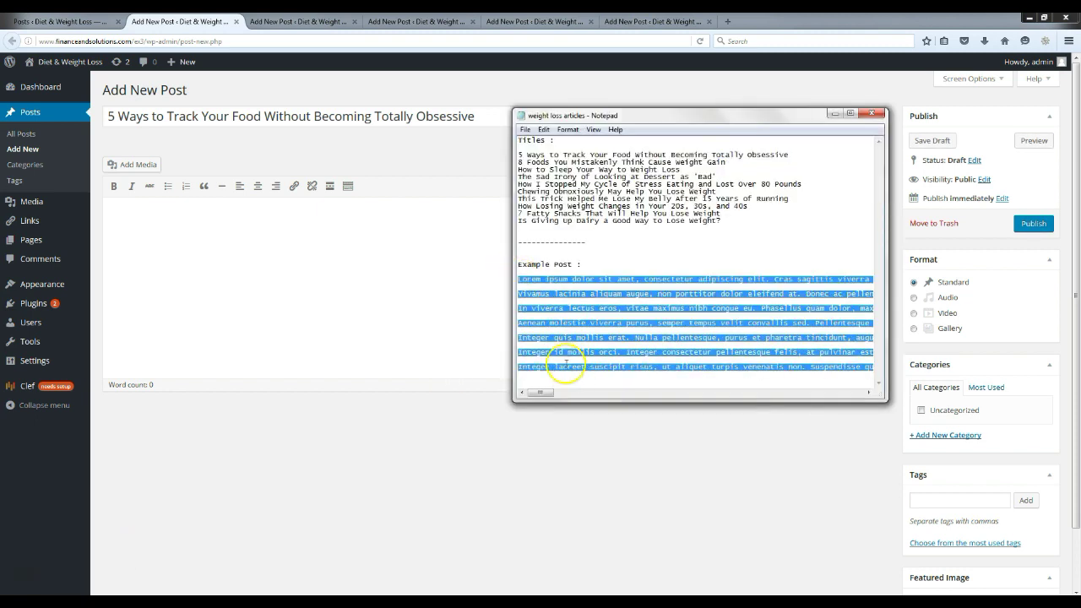
{"action": "right_click", "coordinate": [555, 367]}
{"action": "left_click", "coordinate": [592, 398]}
{"action": "left_click", "coordinate": [223, 229]}
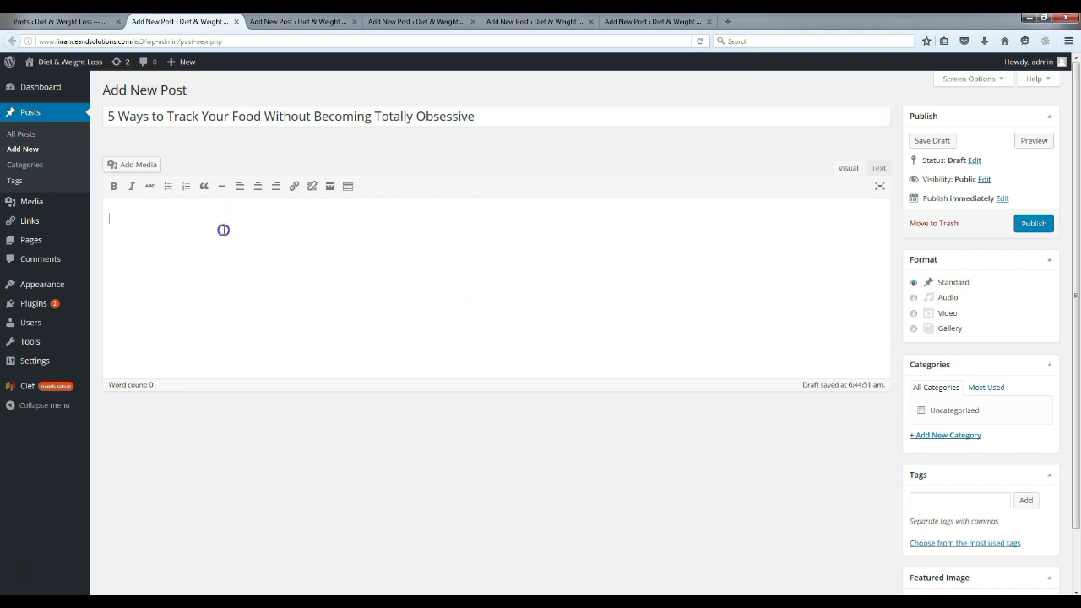
{"action": "right_click", "coordinate": [244, 234]}
{"action": "left_click", "coordinate": [274, 284]}
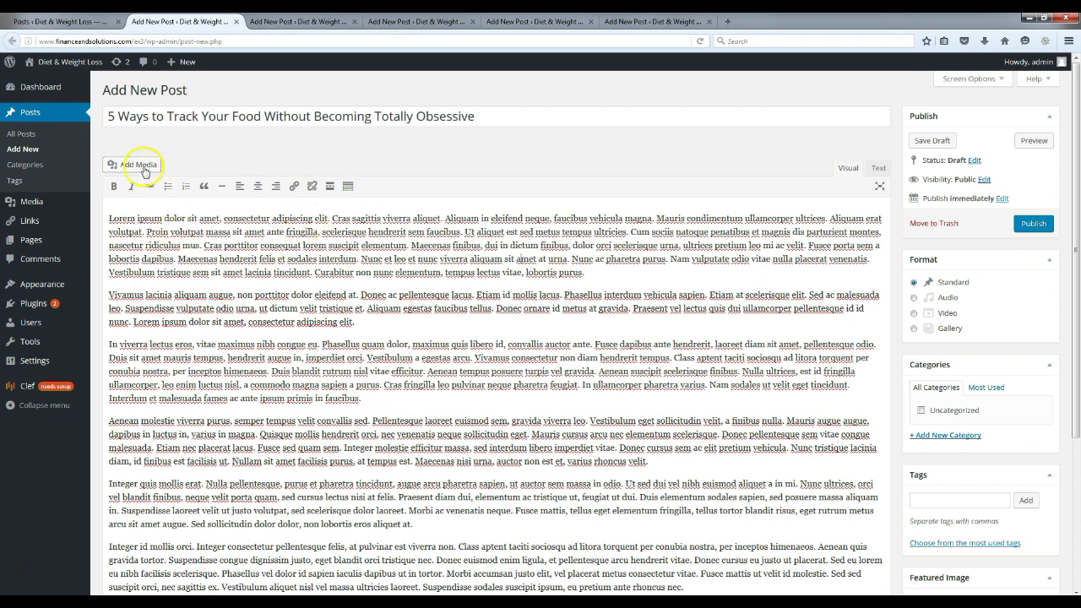
Upload the file "how to lose weight - img 1 - featured image" and set it as the post's featured image.
{"action": "scroll", "coordinate": [535, 331], "scroll_direction": "down", "scroll_amount": 5}
{"action": "left_click", "coordinate": [952, 403]}
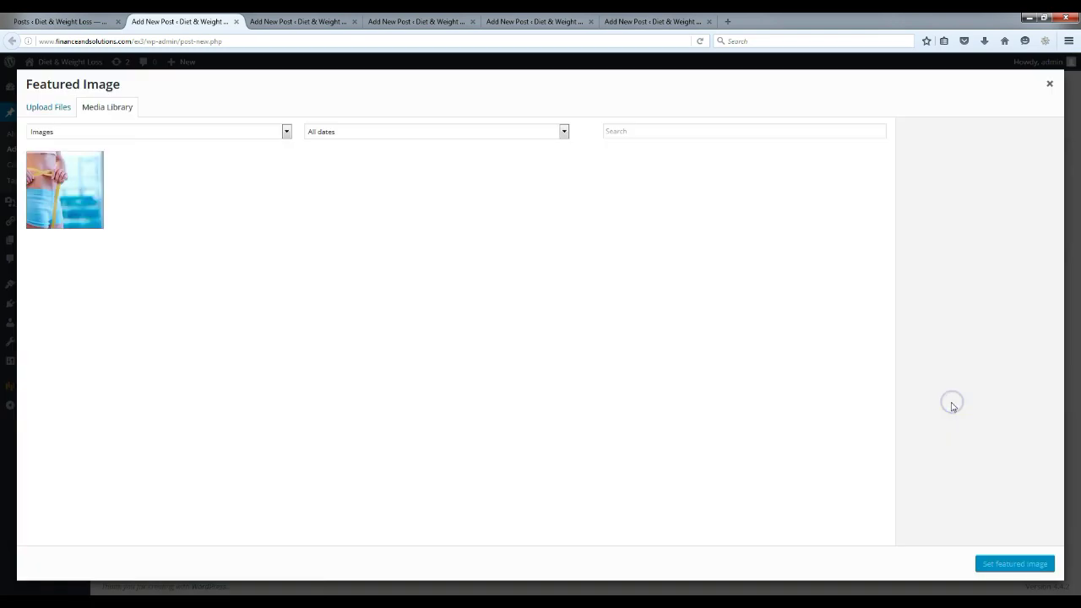
{"action": "left_click", "coordinate": [64, 176]}
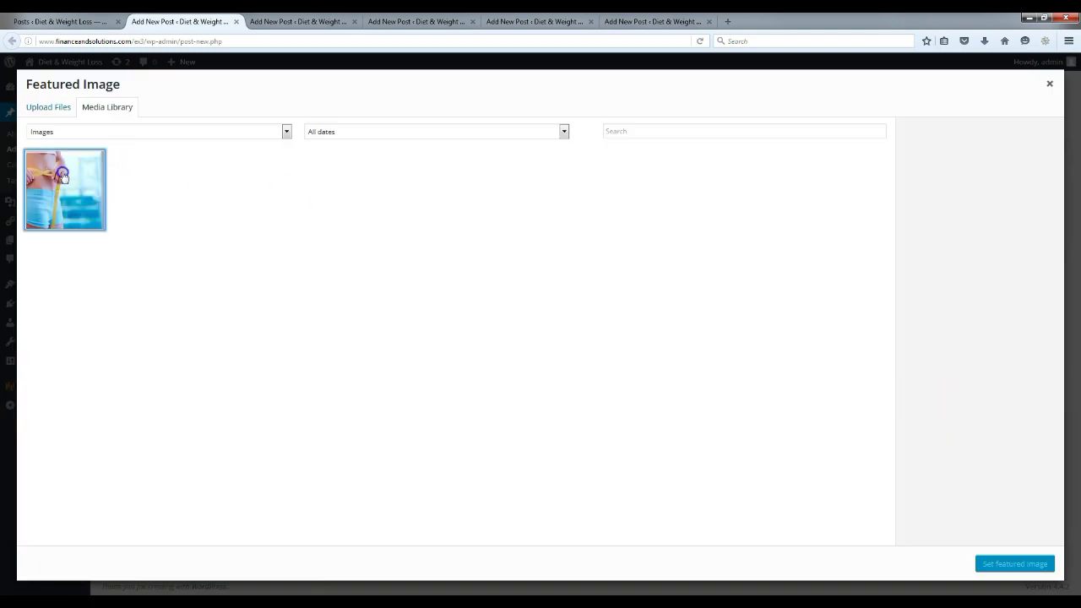
{"action": "left_click", "coordinate": [54, 110]}
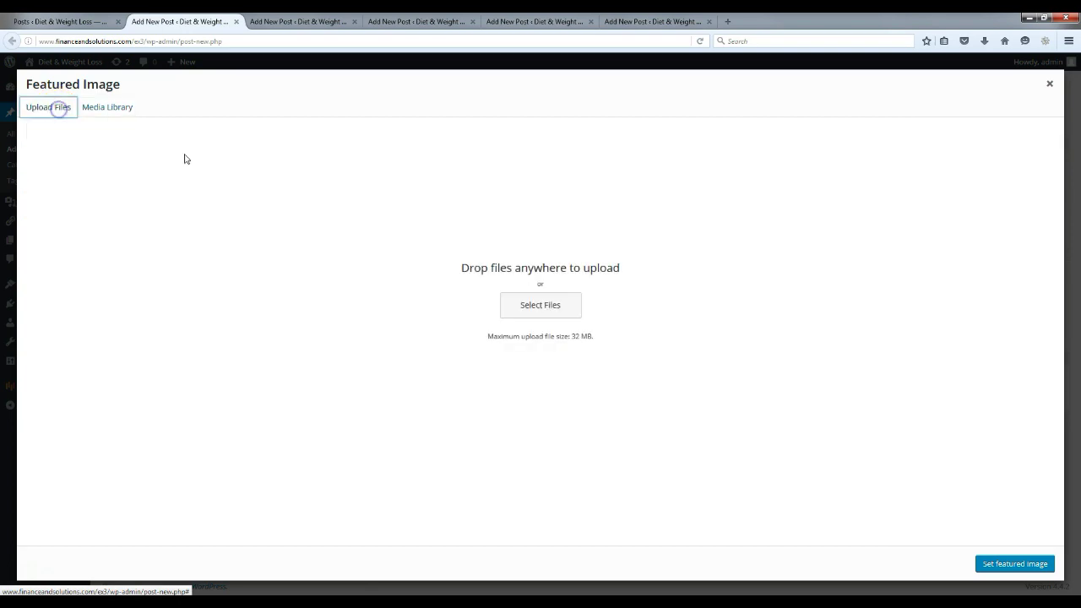
{"action": "left_click", "coordinate": [533, 308]}
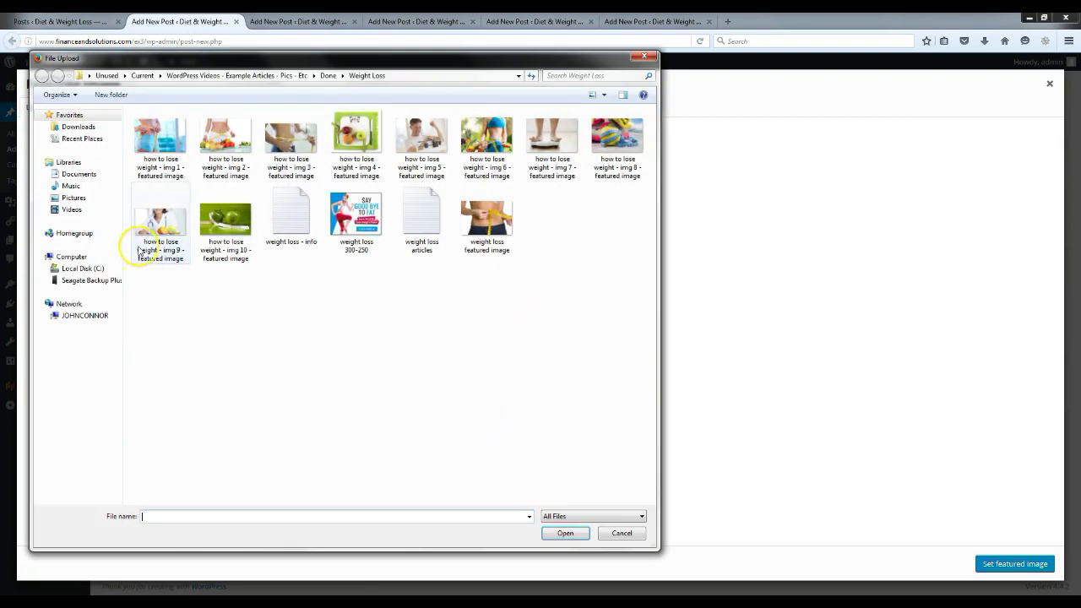
{"action": "left_click", "coordinate": [161, 144]}
{"action": "left_click", "coordinate": [565, 533]}
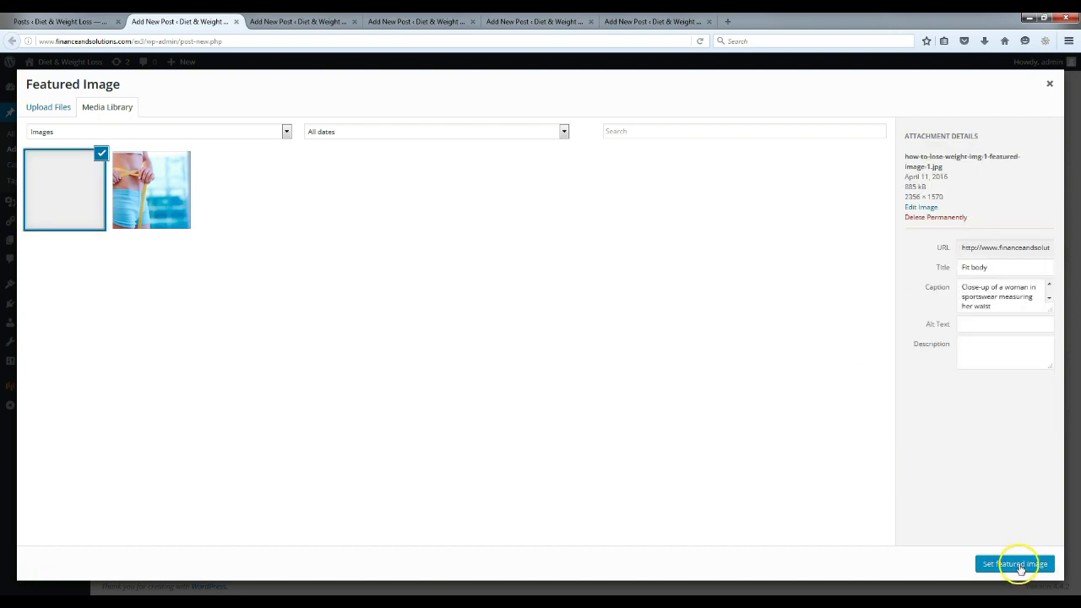
{"action": "right_click", "coordinate": [124, 175]}
{"action": "left_click", "coordinate": [355, 193]}
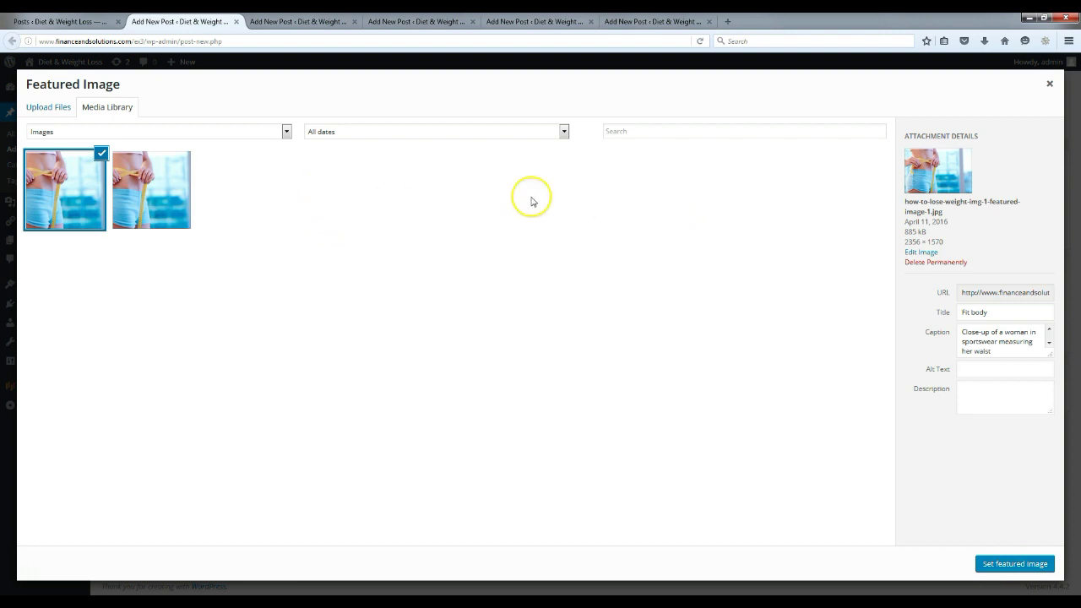
{"action": "left_click", "coordinate": [1017, 571]}
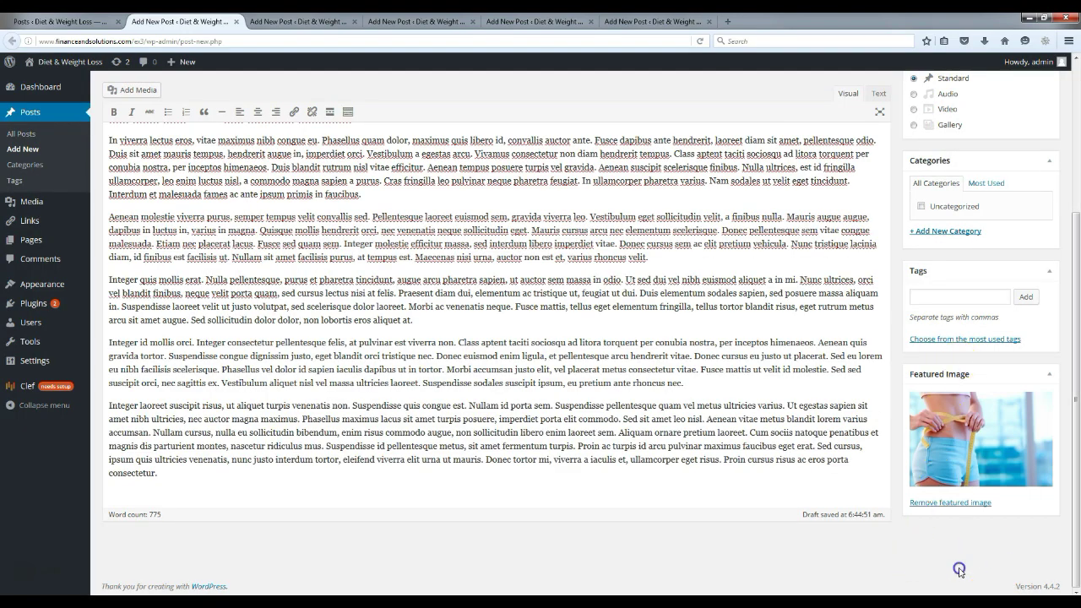
{"action": "scroll", "coordinate": [893, 539], "scroll_direction": "up", "scroll_amount": 2}
{"action": "scroll", "coordinate": [1019, 389], "scroll_direction": "up", "scroll_amount": 2}
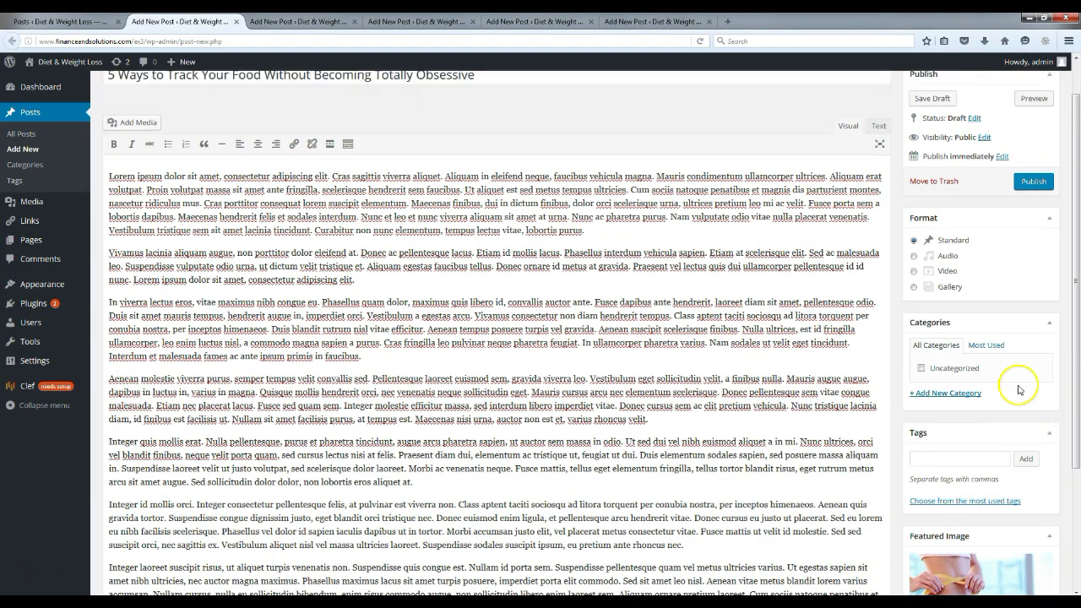
{"action": "scroll", "coordinate": [1020, 388], "scroll_direction": "up", "scroll_amount": 1}
{"action": "scroll", "coordinate": [785, 464], "scroll_direction": "down", "scroll_amount": 4}
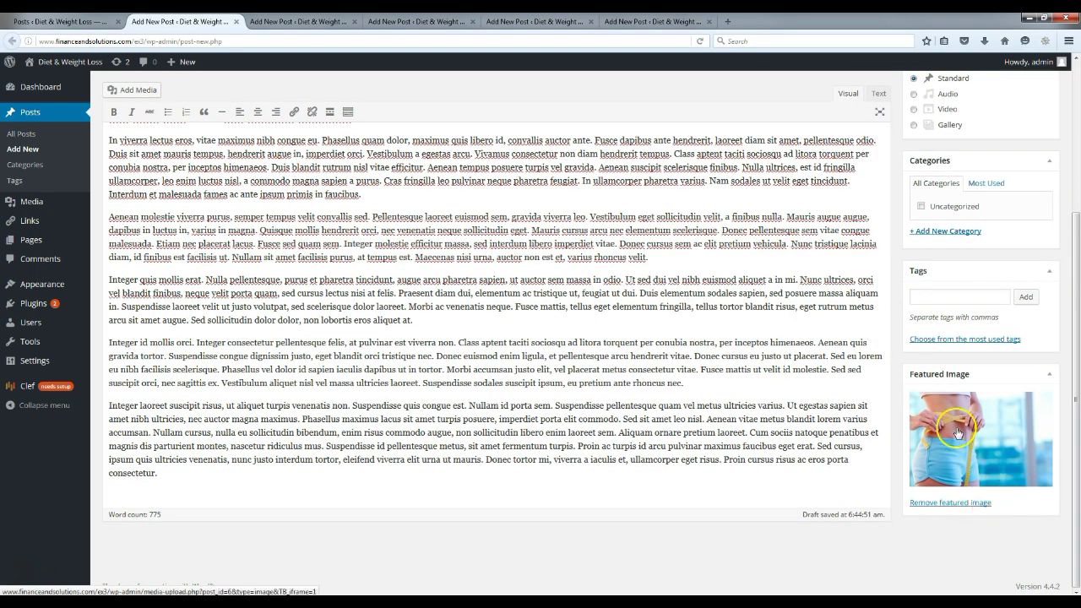
{"action": "scroll", "coordinate": [775, 416], "scroll_direction": "up", "scroll_amount": 4}
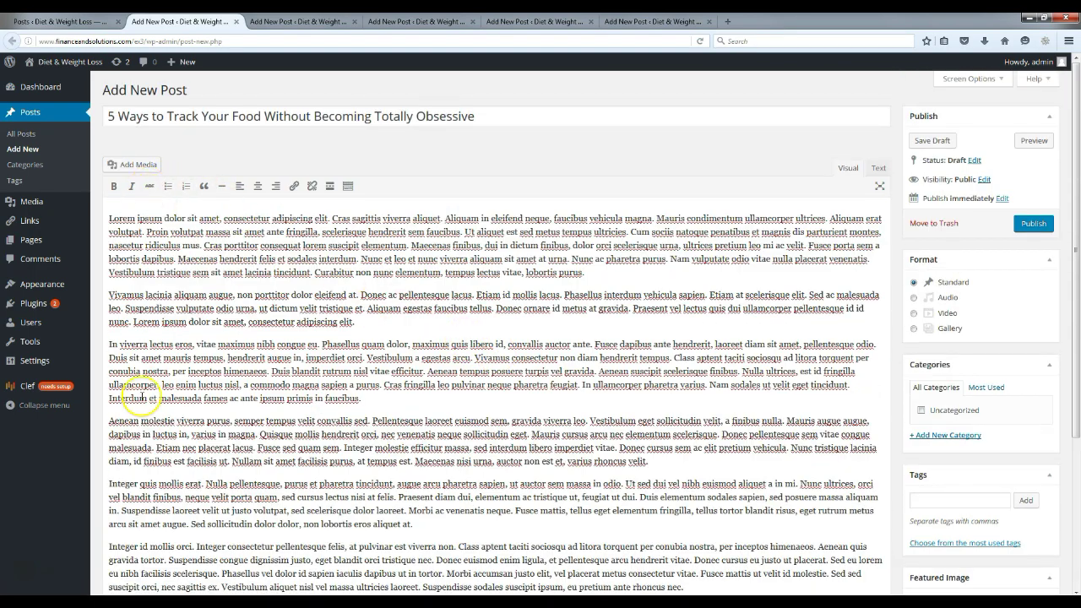
{"action": "left_click", "coordinate": [108, 344]}
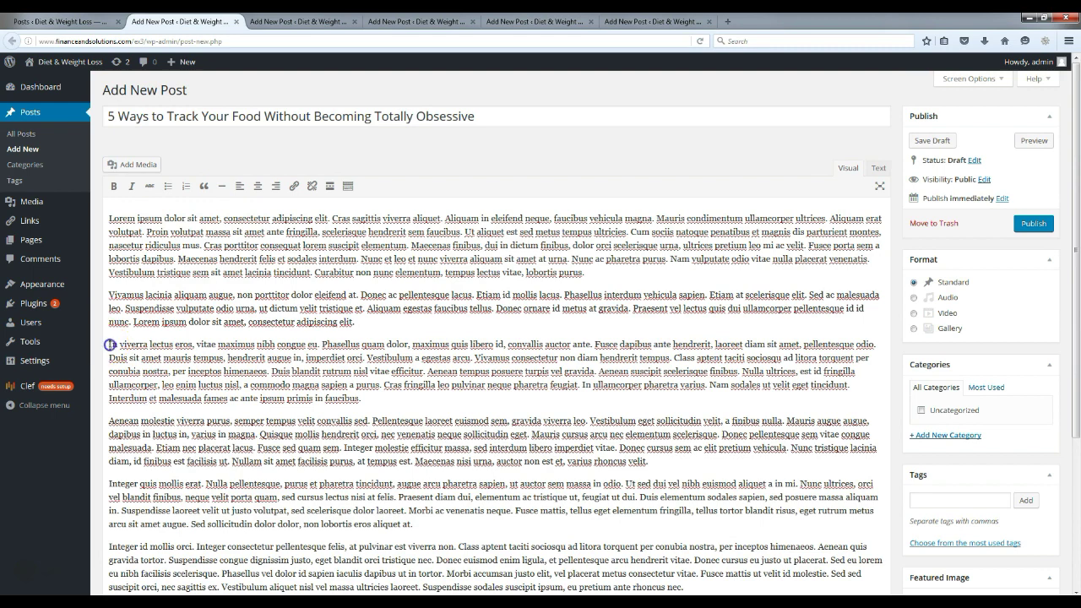
{"action": "left_click", "coordinate": [127, 165]}
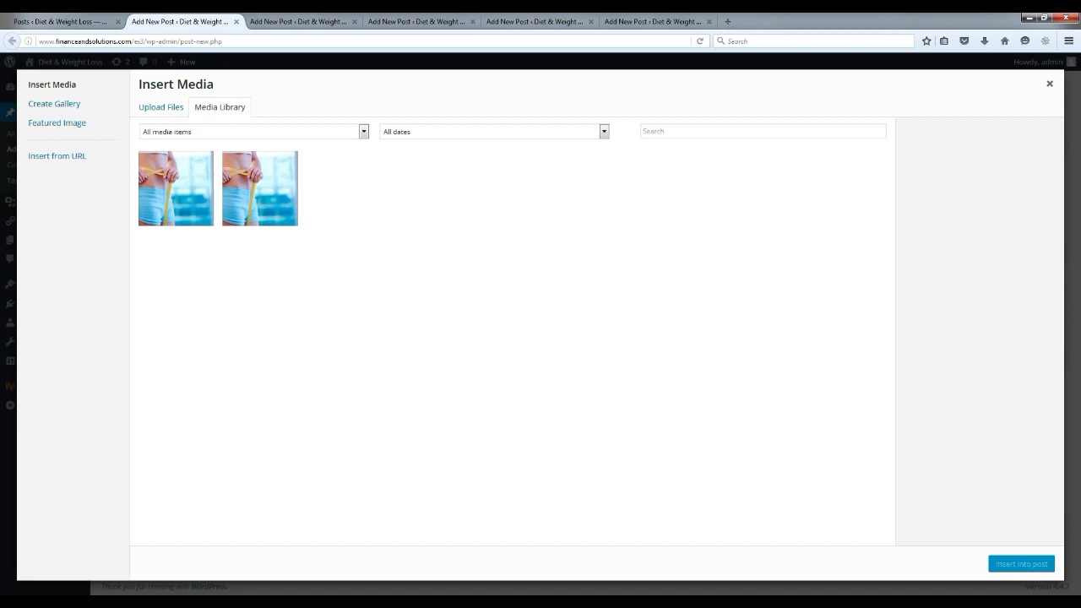
{"action": "left_click", "coordinate": [1050, 85]}
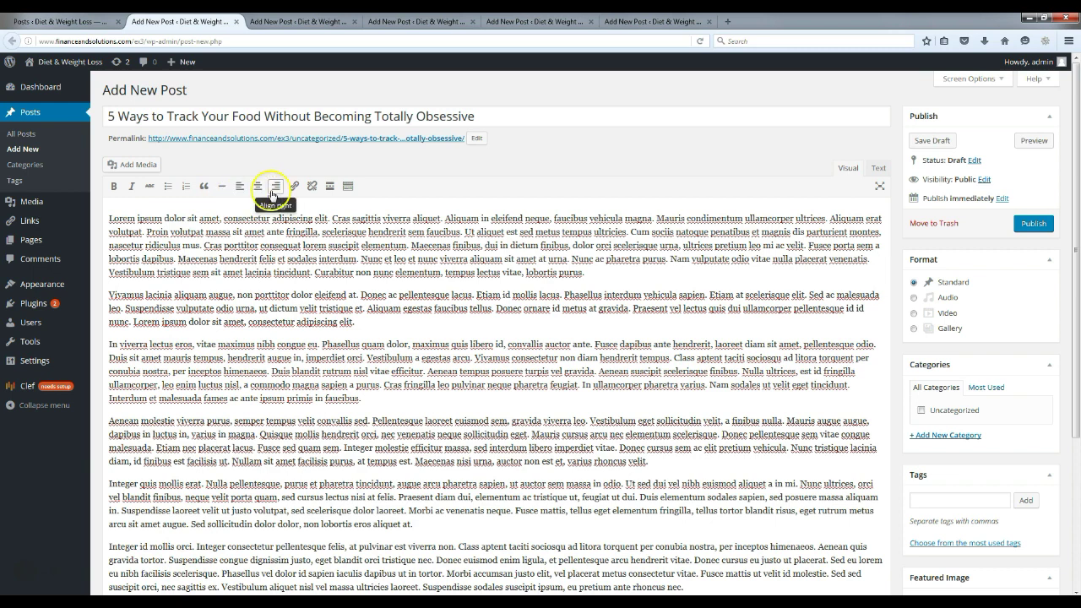
Create a new category named "Diet" for the food tracking post and publish the post.
{"action": "left_click", "coordinate": [951, 435]}
{"action": "left_click", "coordinate": [947, 458]}
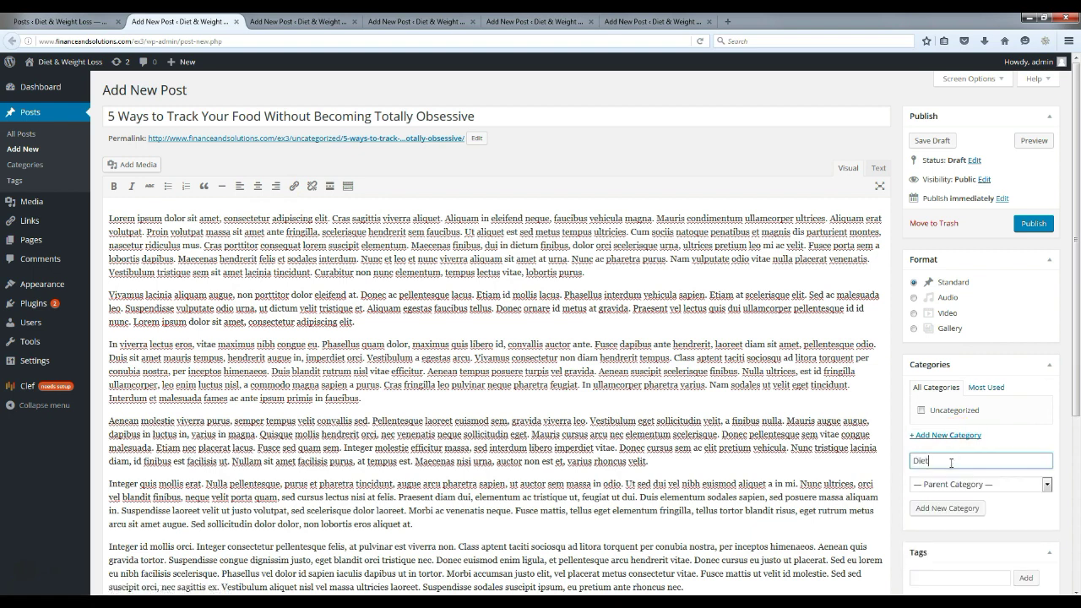
{"action": "type", "text": "Diet"}
{"action": "left_click", "coordinate": [951, 507]}
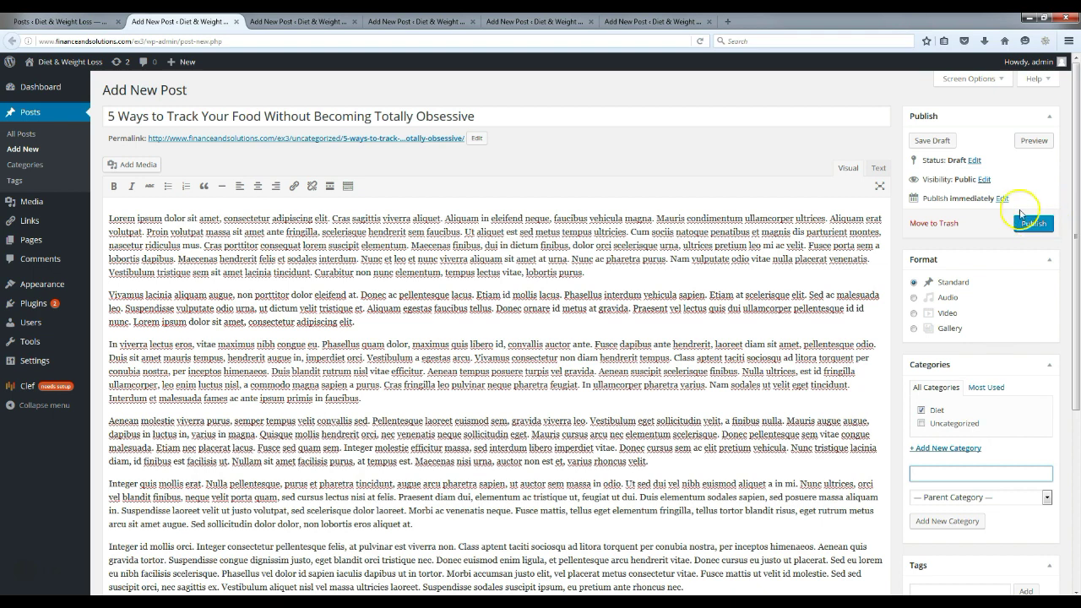
{"action": "left_click", "coordinate": [1041, 230]}
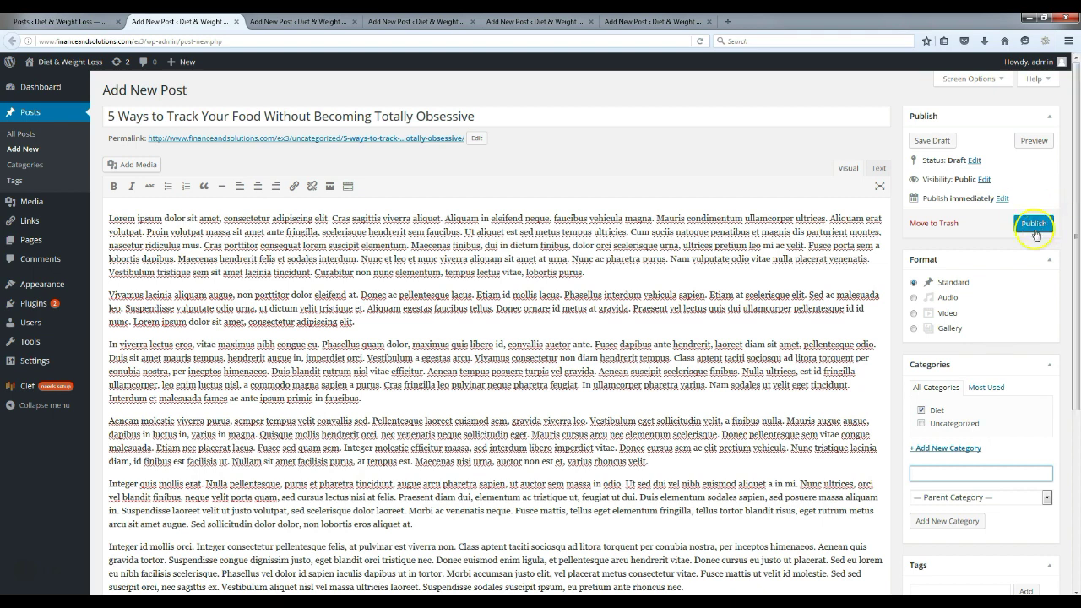
{"action": "left_click", "coordinate": [1032, 231]}
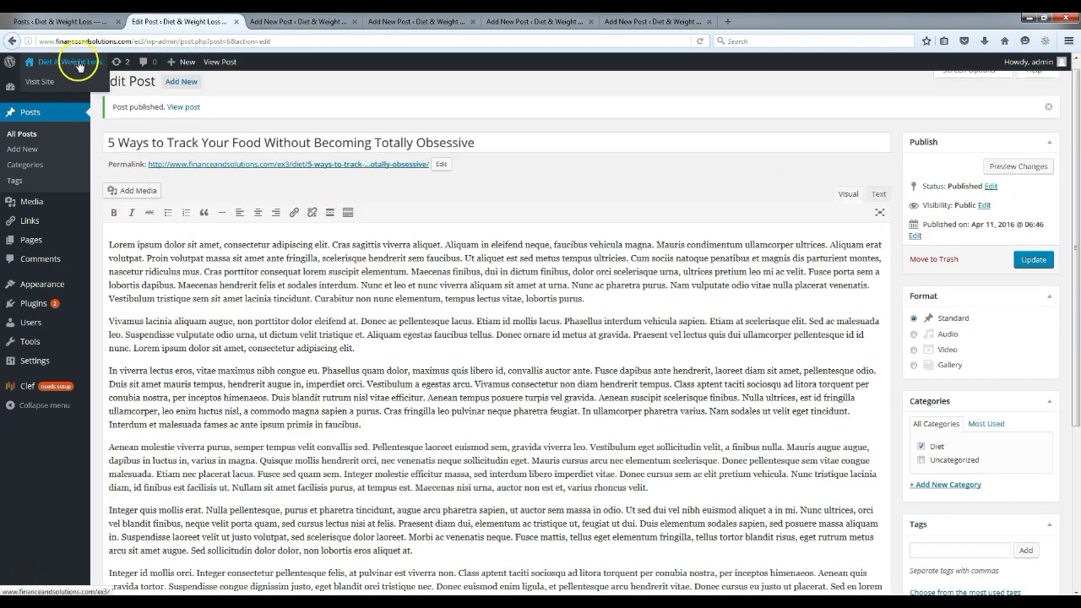
Open the blog's home page in a new browser tab and check how the food tracking post is displayed.
{"action": "right_click", "coordinate": [79, 65]}
{"action": "left_click", "coordinate": [109, 72]}
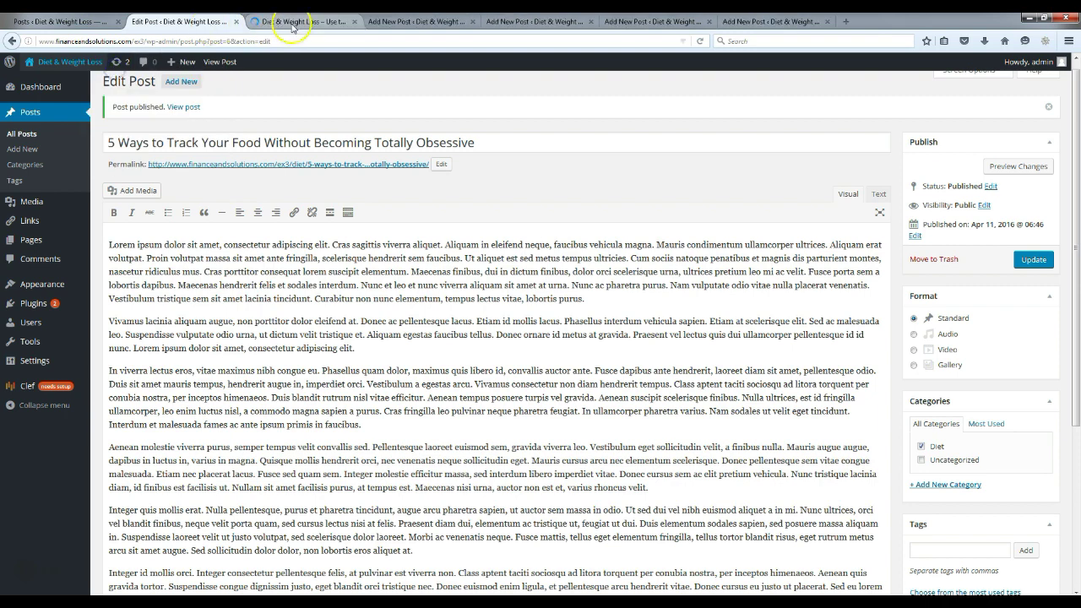
{"action": "left_click", "coordinate": [293, 23]}
{"action": "scroll", "coordinate": [133, 476], "scroll_direction": "down", "scroll_amount": 1}
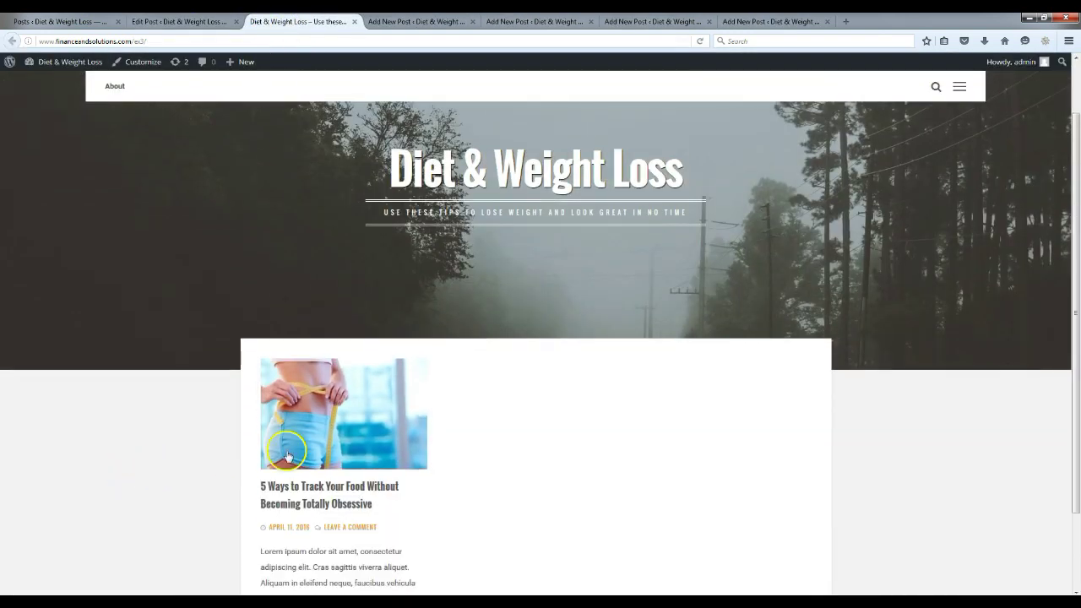
{"action": "scroll", "coordinate": [279, 435], "scroll_direction": "up", "scroll_amount": 1}
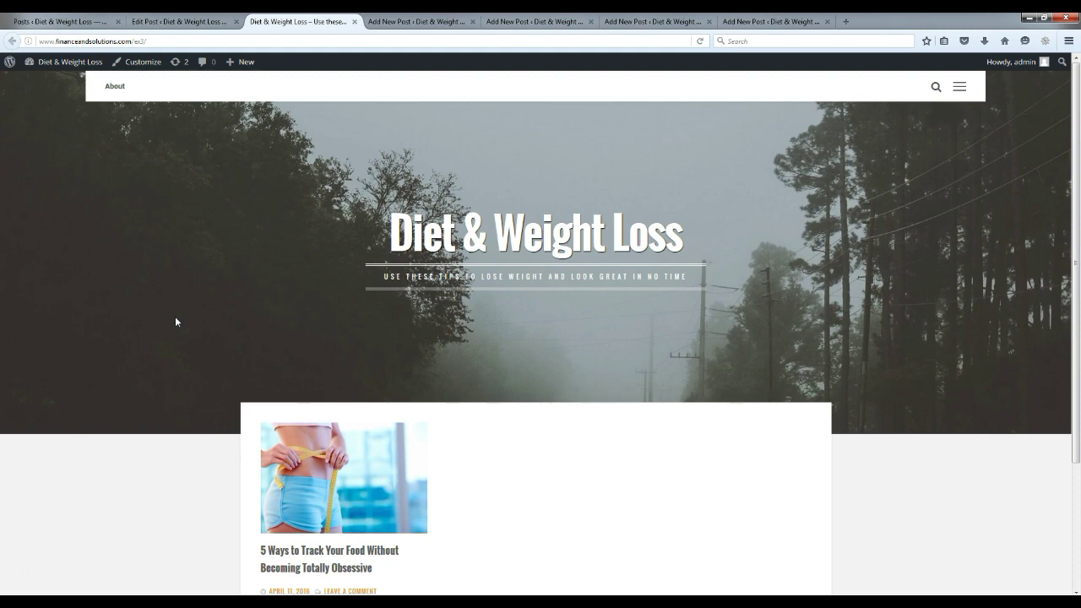
{"action": "left_click", "coordinate": [175, 323]}
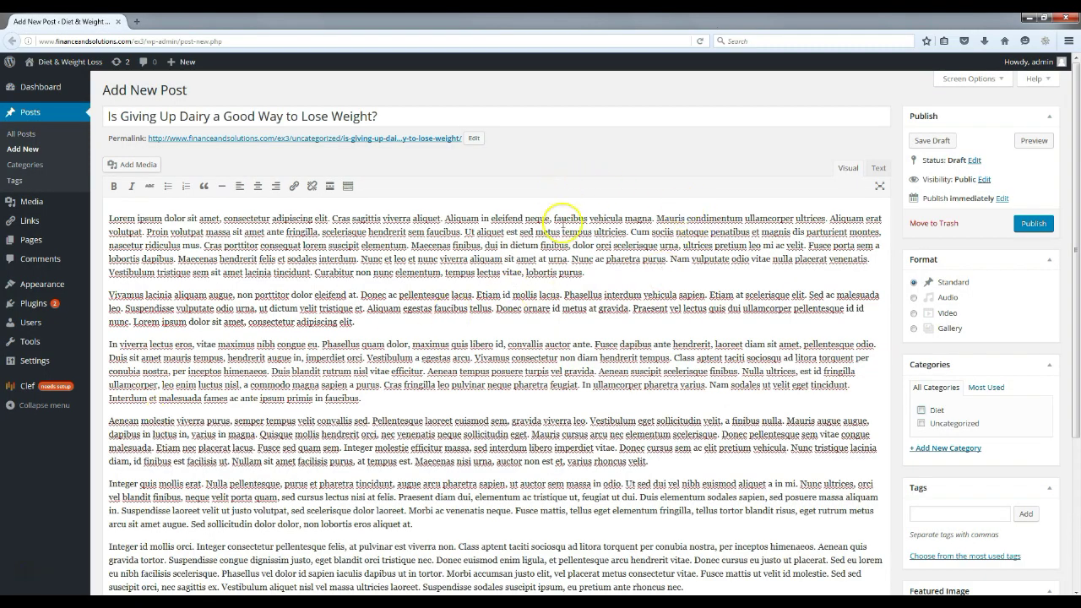
Assign the Diet category to the post "Is Giving Up Dairy a Good Way to Lose Weight?" and publish it.
{"action": "left_click", "coordinate": [921, 410]}
{"action": "scroll", "coordinate": [937, 405], "scroll_direction": "down", "scroll_amount": 3}
{"action": "scroll", "coordinate": [912, 422], "scroll_direction": "up", "scroll_amount": 3}
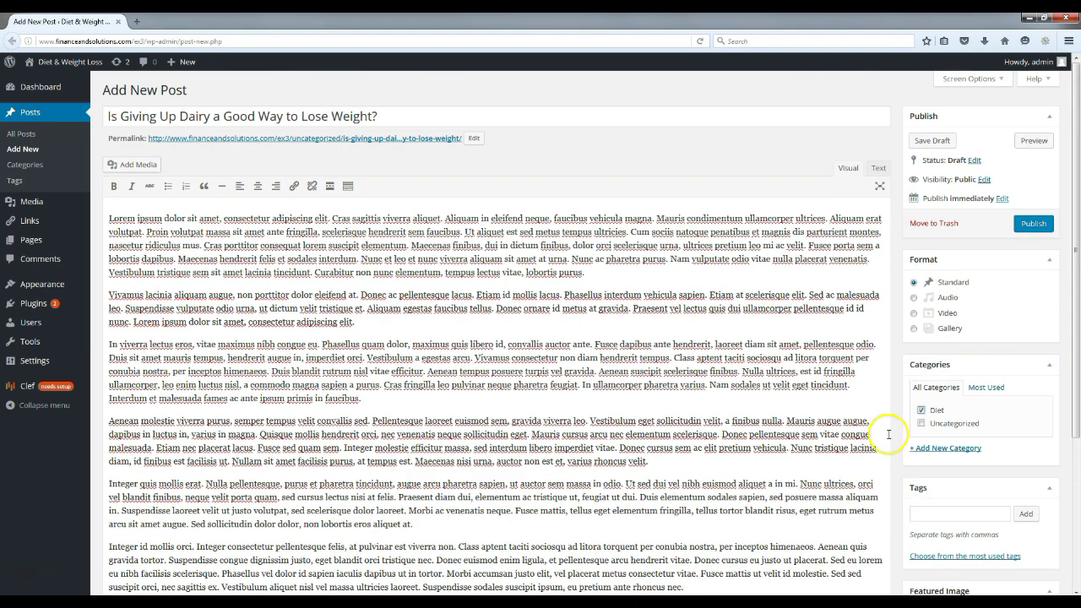
{"action": "left_click", "coordinate": [1036, 224]}
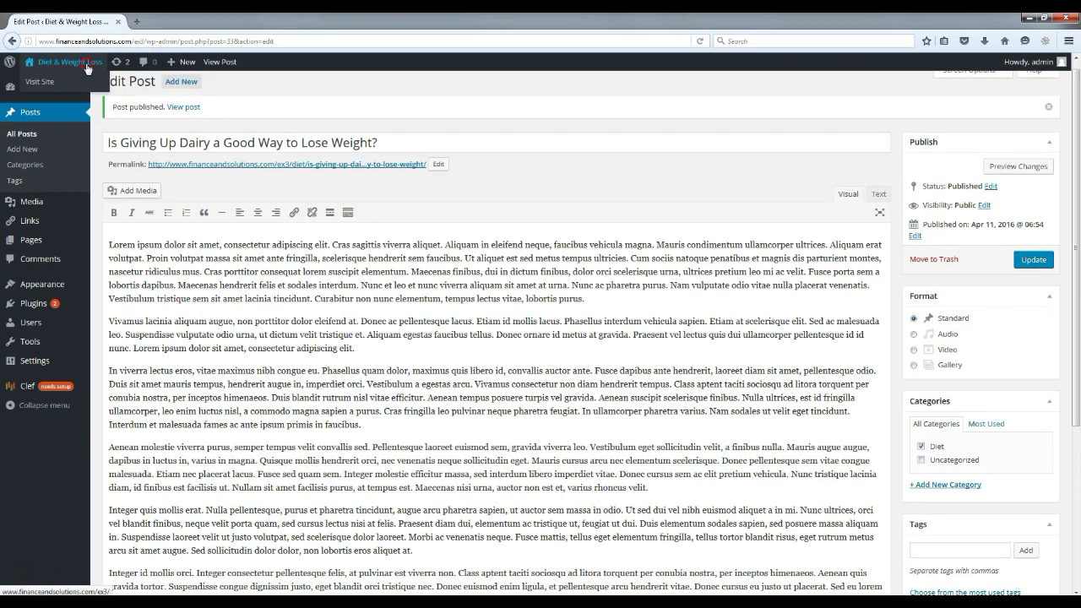
Open the live site in a separate browser tab and look over the grid of published posts.
{"action": "right_click", "coordinate": [88, 65]}
{"action": "left_click", "coordinate": [127, 74]}
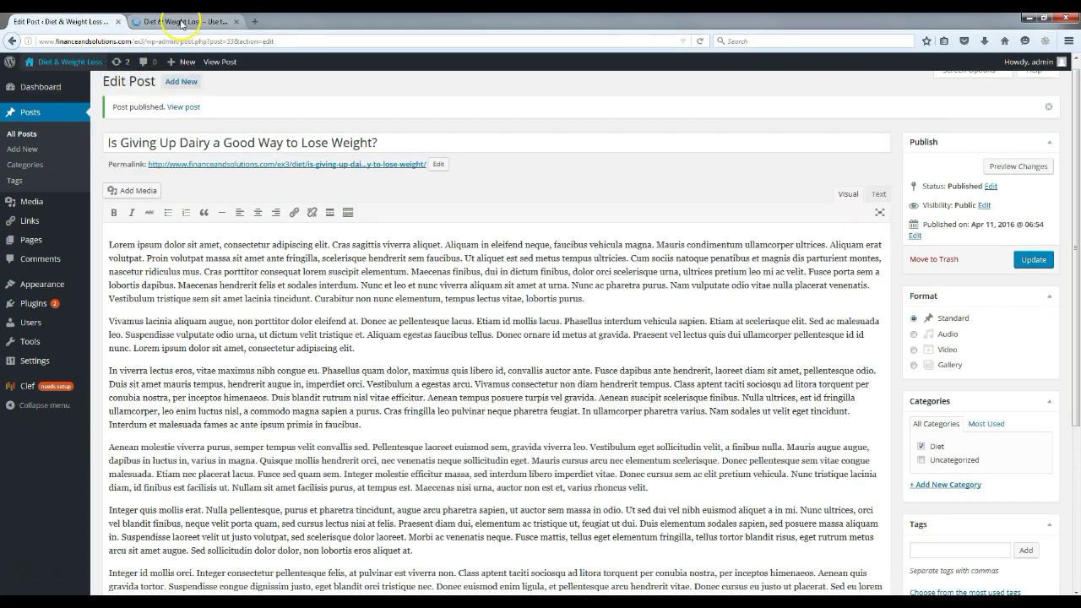
{"action": "left_click", "coordinate": [181, 24]}
{"action": "scroll", "coordinate": [366, 212], "scroll_direction": "down", "scroll_amount": 6}
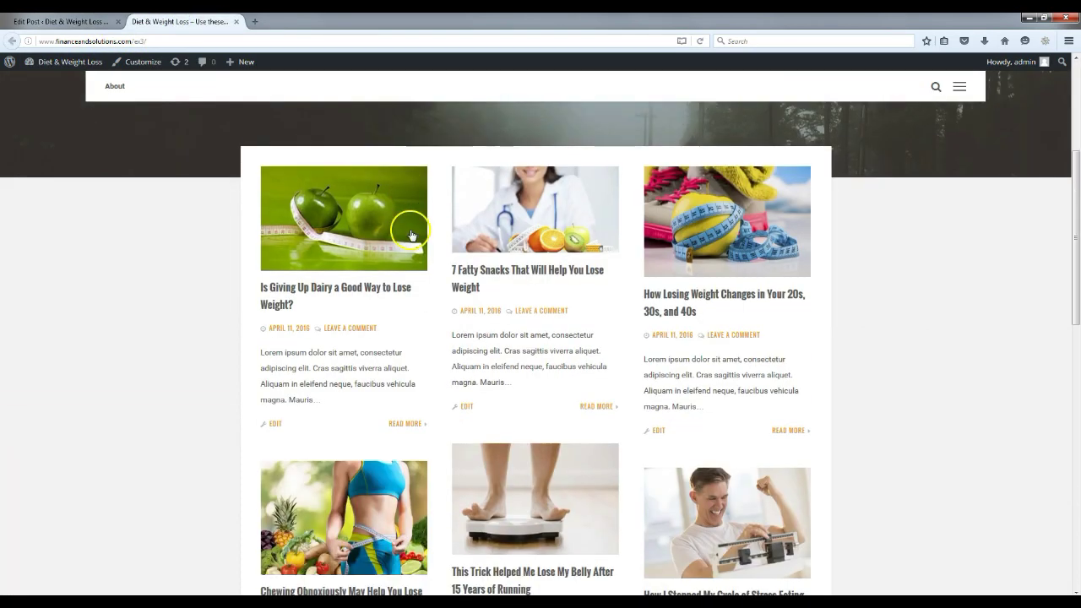
{"action": "scroll", "coordinate": [406, 279], "scroll_direction": "up", "scroll_amount": 6}
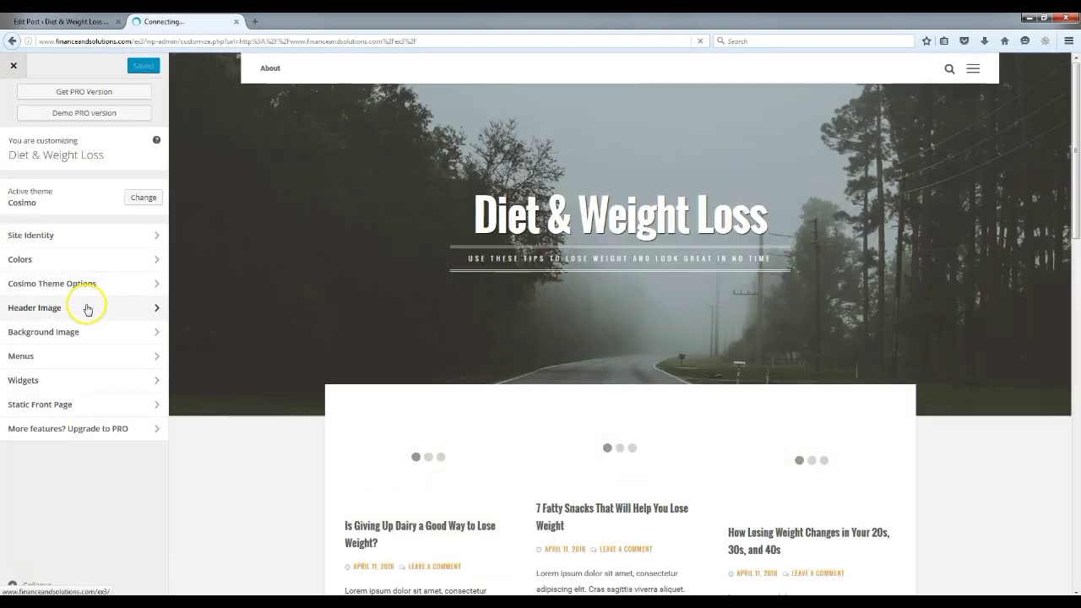
Upload the file "weight loss featured image" as a new header image in the theme customizer.
{"action": "left_click", "coordinate": [87, 308]}
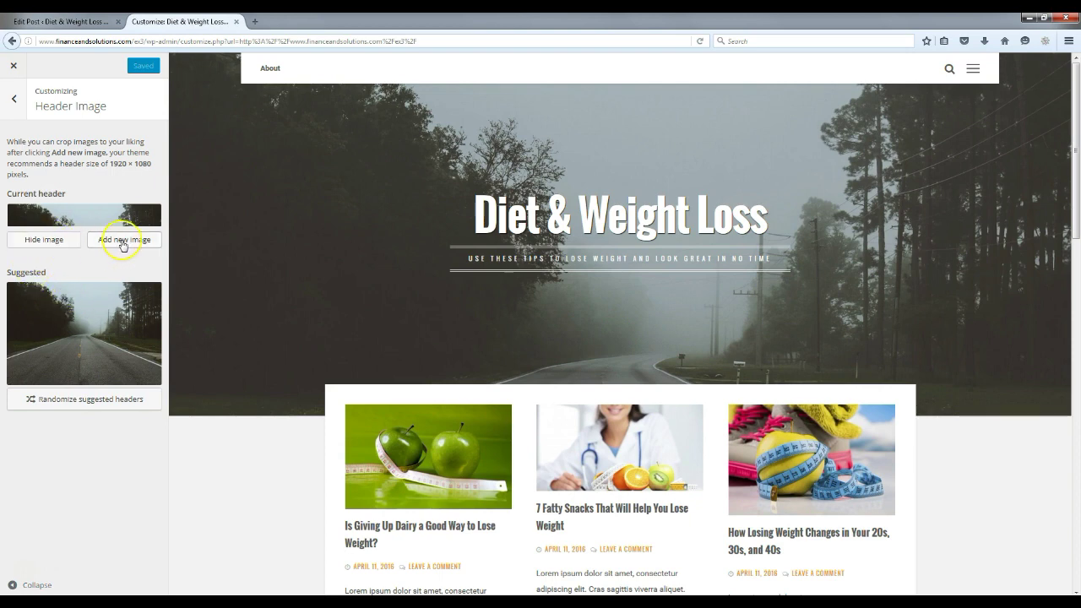
{"action": "left_click", "coordinate": [132, 241]}
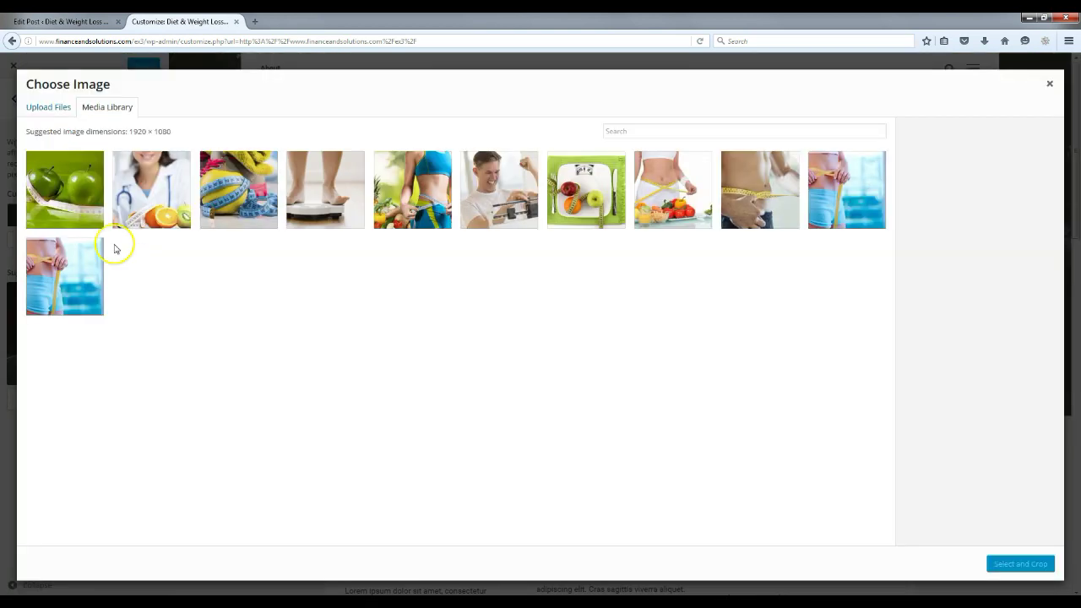
{"action": "left_click", "coordinate": [49, 109]}
{"action": "left_click", "coordinate": [533, 298]}
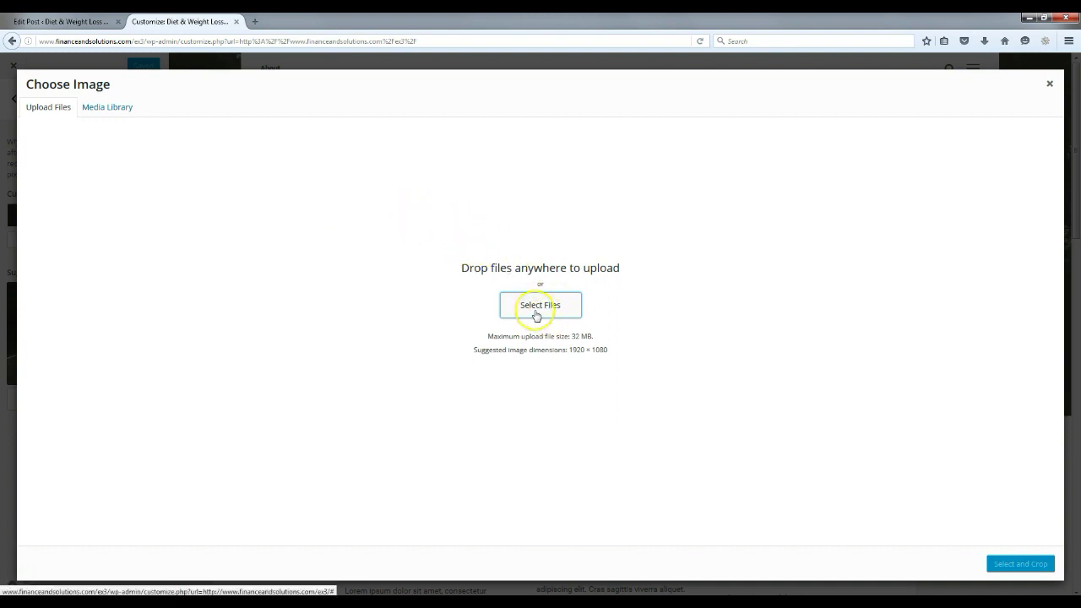
{"action": "left_click", "coordinate": [539, 312]}
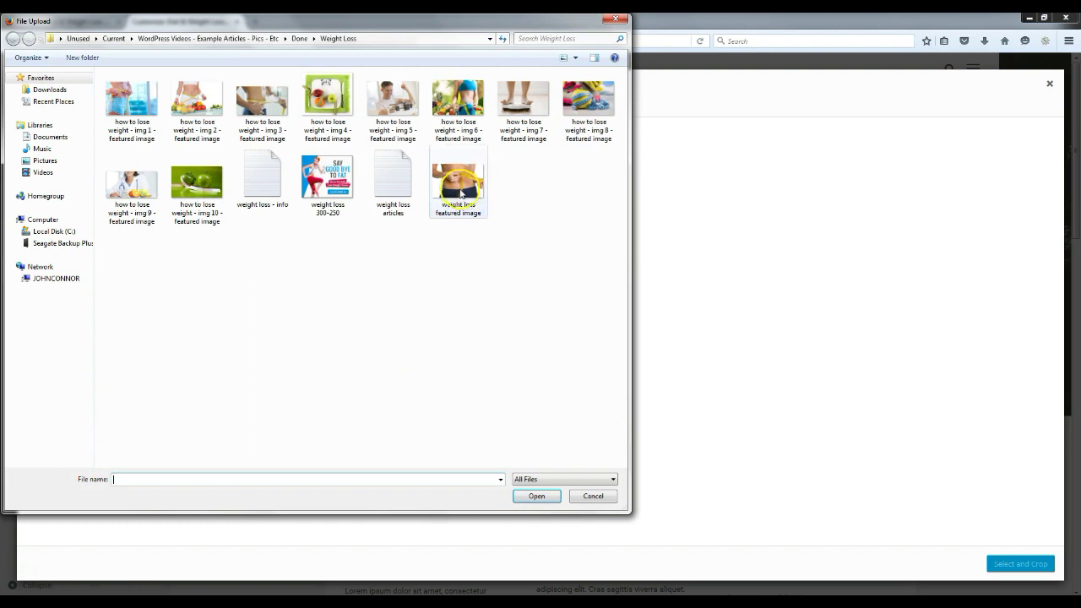
{"action": "left_click", "coordinate": [461, 194]}
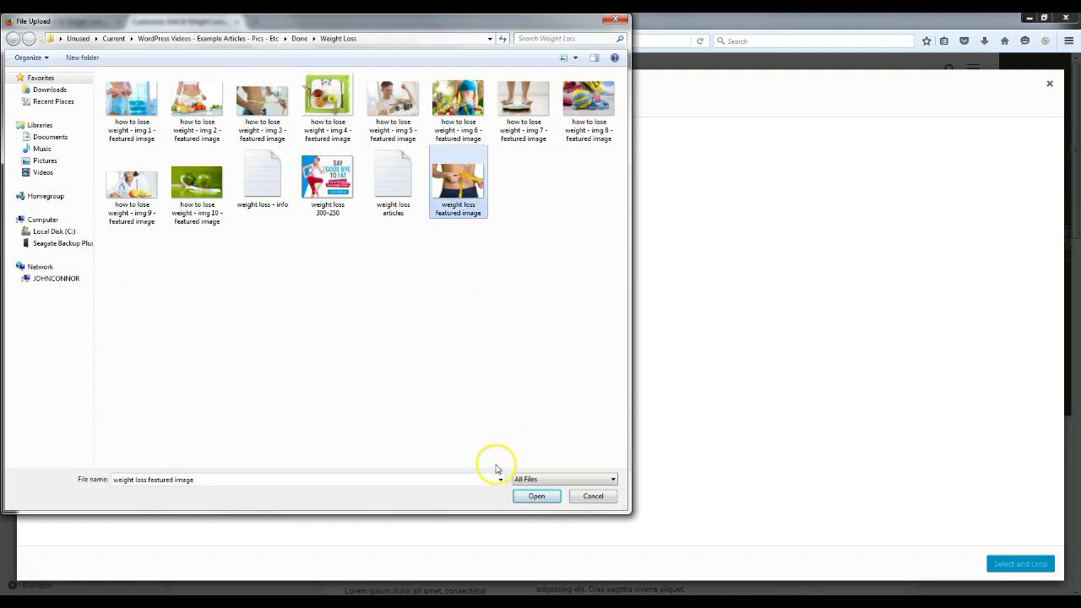
{"action": "left_click", "coordinate": [538, 496]}
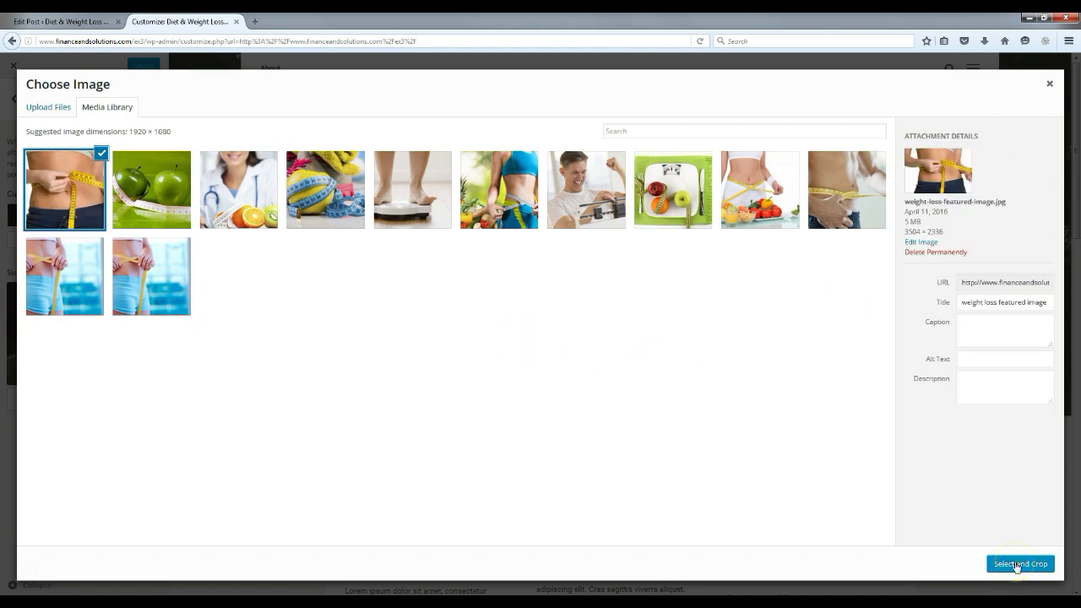
Crop the uploaded header image to its lower part, leaving out the strip along its upper edge.
{"action": "left_click", "coordinate": [1016, 568]}
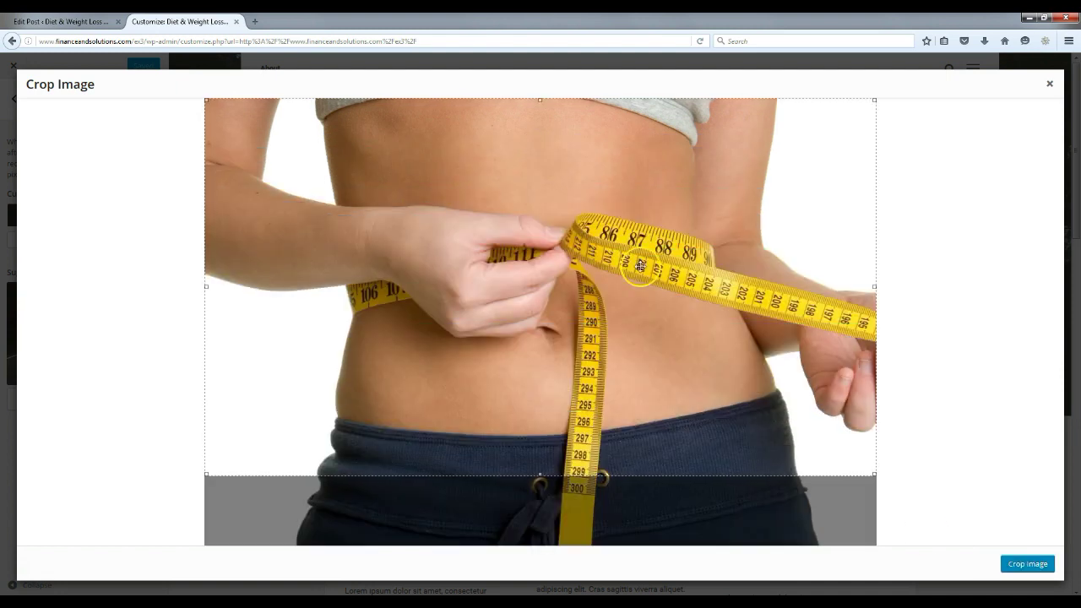
{"action": "left_click_drag", "start_coordinate": [800, 259], "coordinate": [804, 328]}
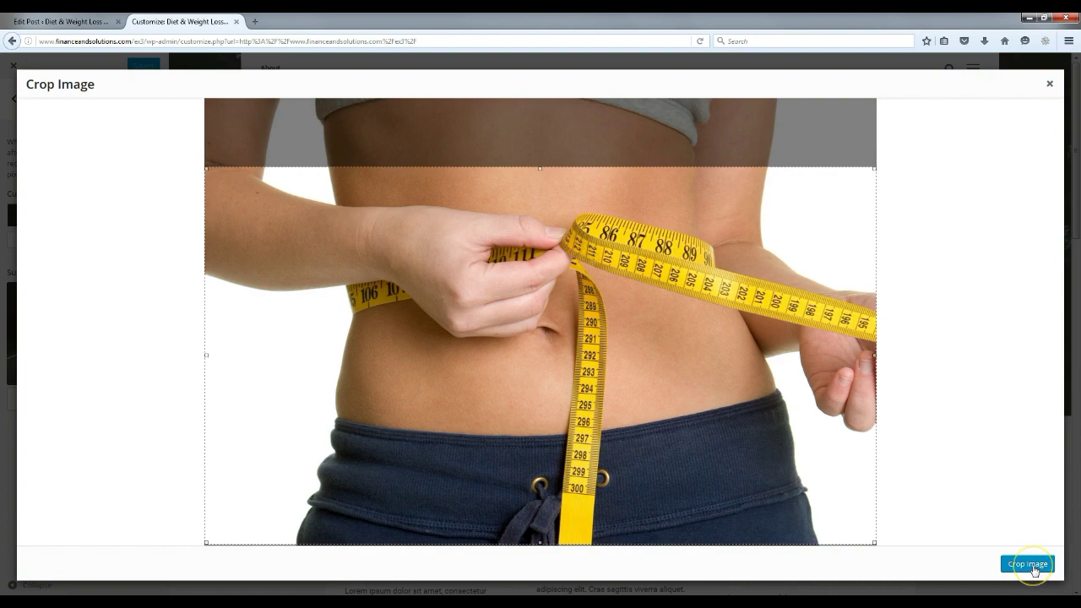
{"action": "left_click", "coordinate": [1032, 566]}
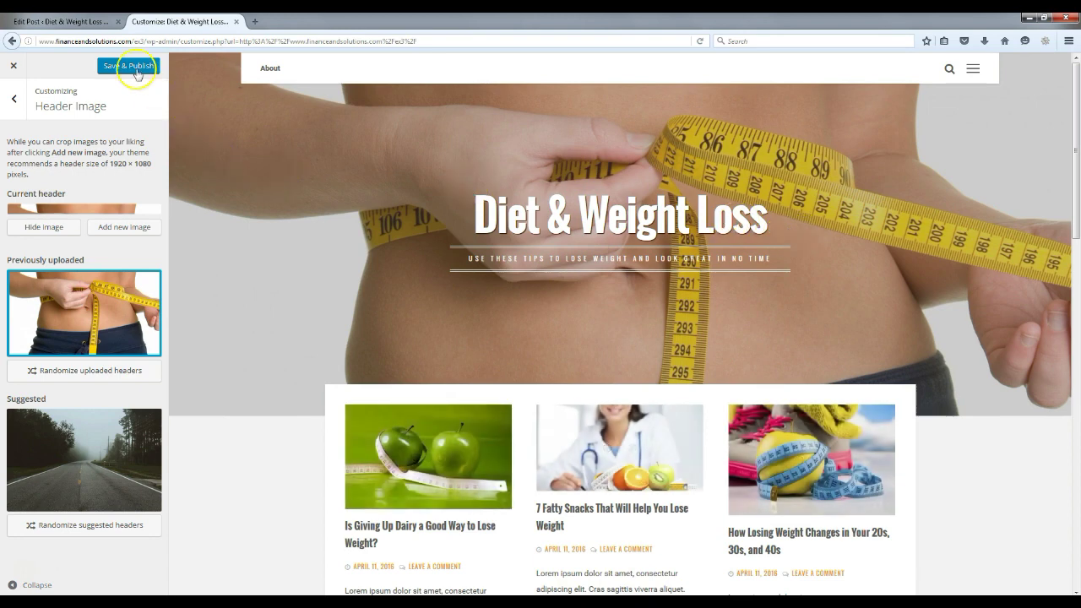
Save and publish the new header image, closing the theme customizer to return to the live site.
{"action": "left_click", "coordinate": [128, 66]}
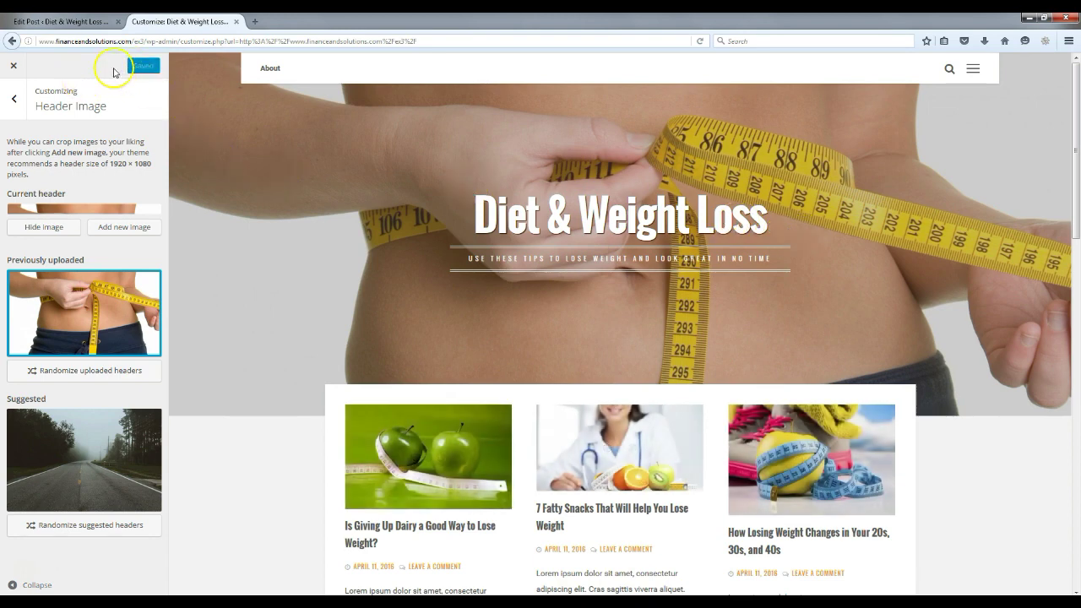
{"action": "left_click", "coordinate": [14, 67]}
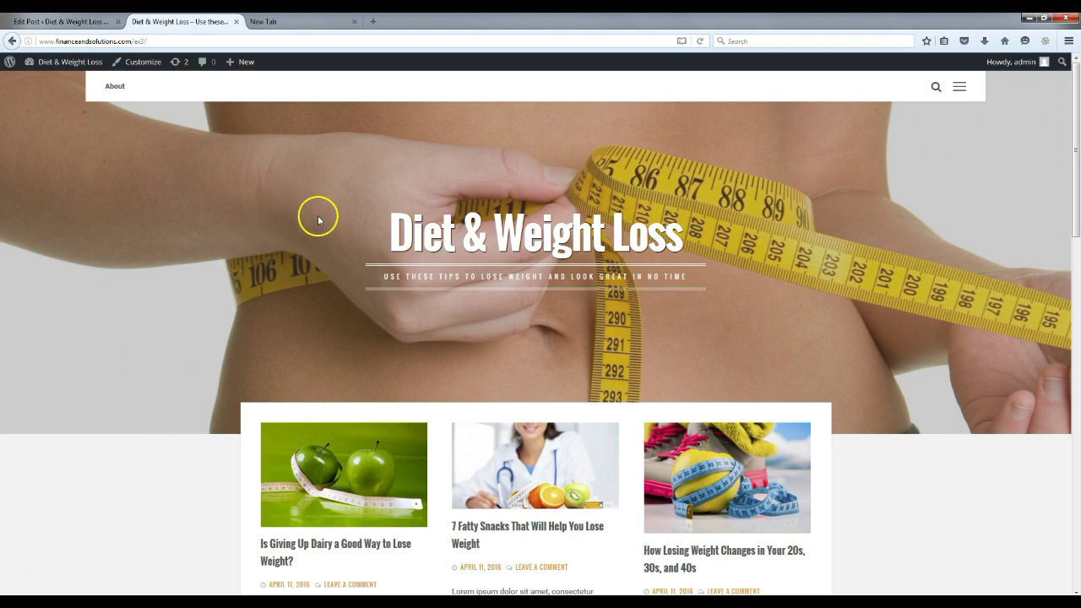
Search Google Images for "weight loss" and preview the second result, a waist wrapped with a yellow measuring tape.
{"action": "left_click", "coordinate": [764, 39]}
{"action": "type", "text": "weight loss"}
{"action": "key", "text": "Return"}
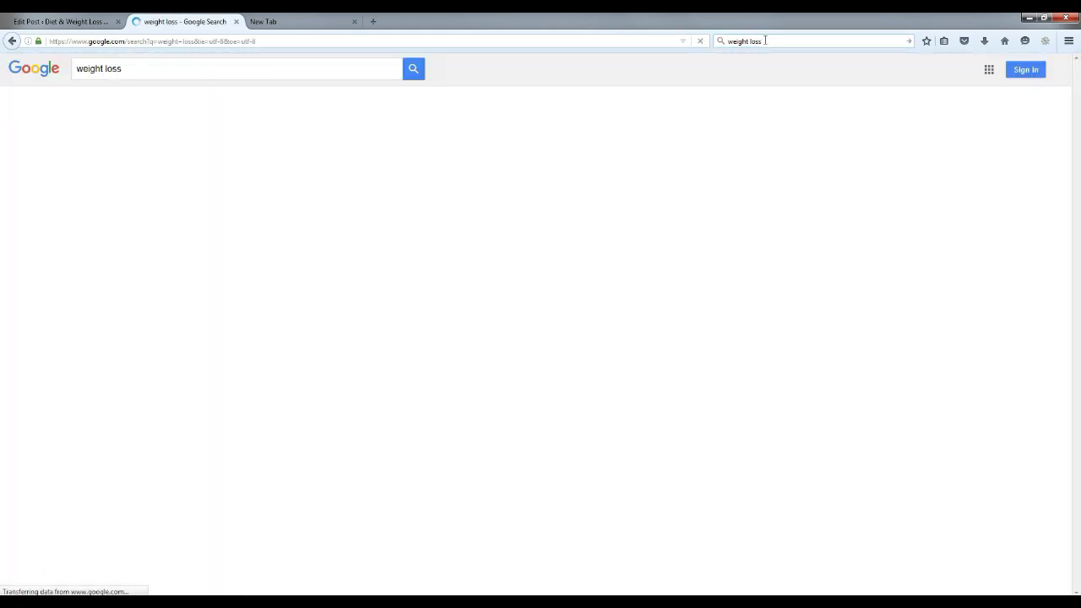
{"action": "left_click", "coordinate": [152, 103]}
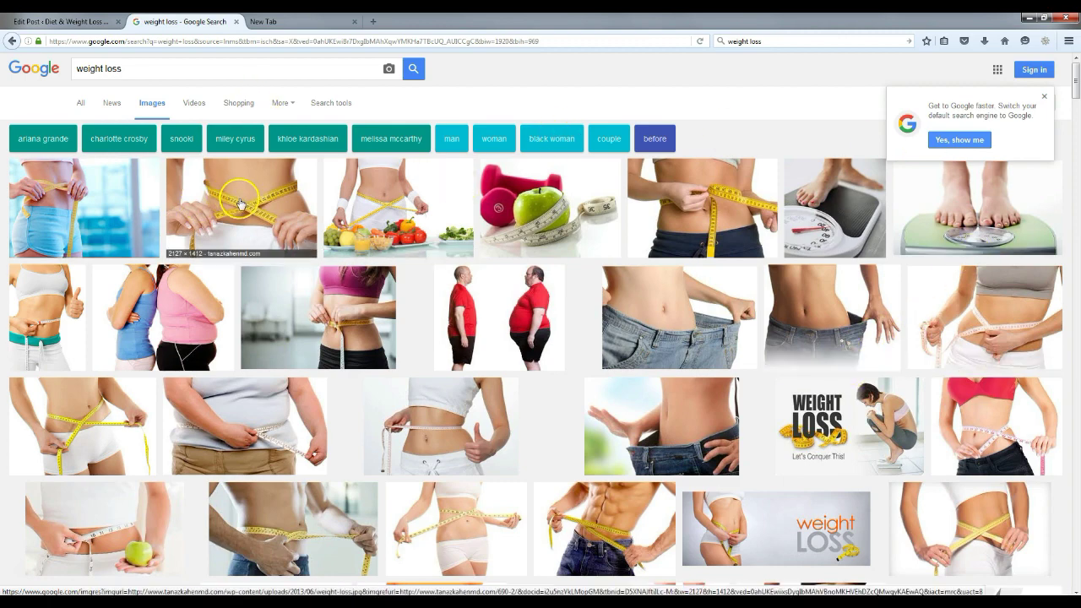
{"action": "left_click", "coordinate": [266, 195]}
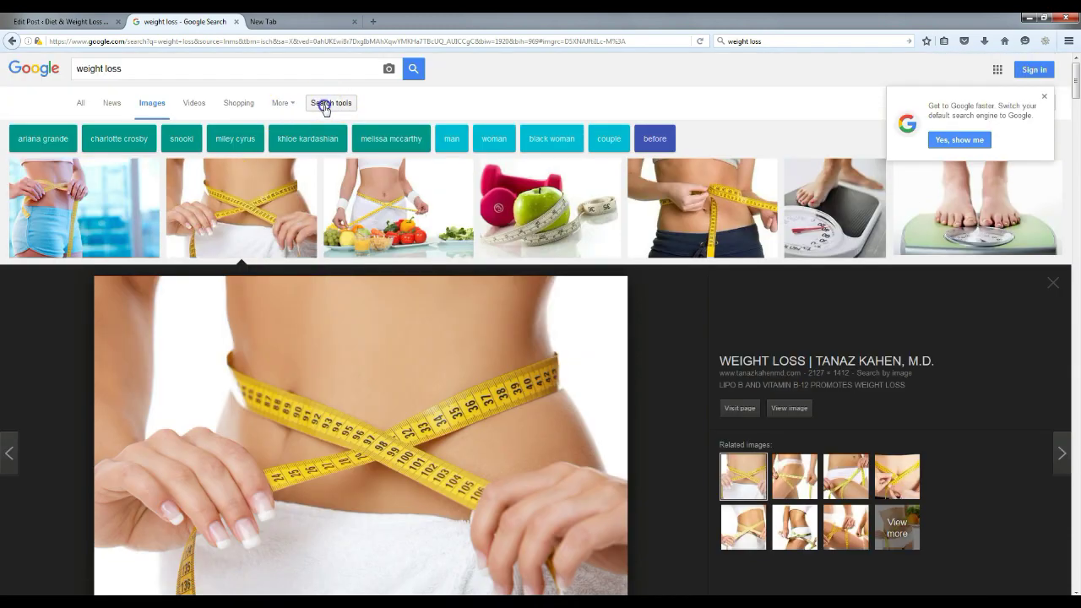
Limit the image results to the Large size and look at the exact-size filter without entering dimensions, closing the search when done.
{"action": "left_click", "coordinate": [323, 105]}
{"action": "left_click", "coordinate": [89, 134]}
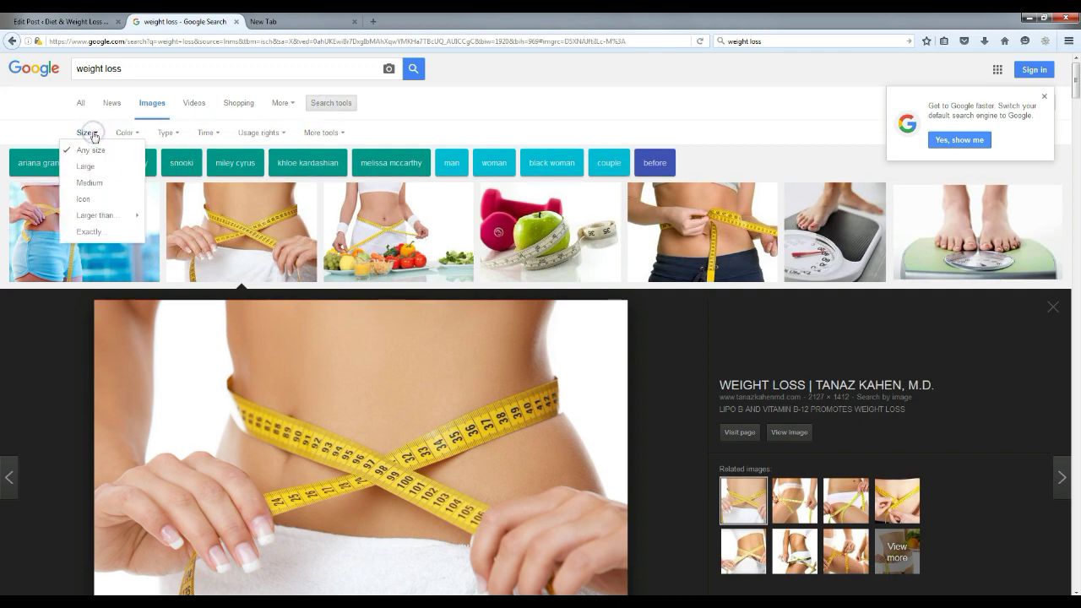
{"action": "left_click", "coordinate": [90, 165]}
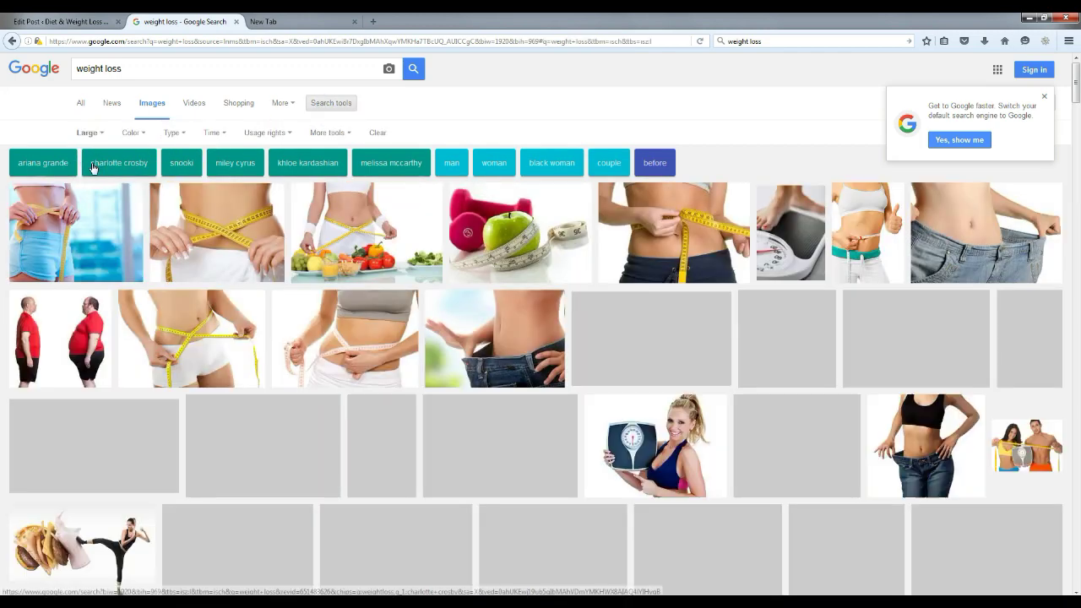
{"action": "left_click", "coordinate": [90, 133]}
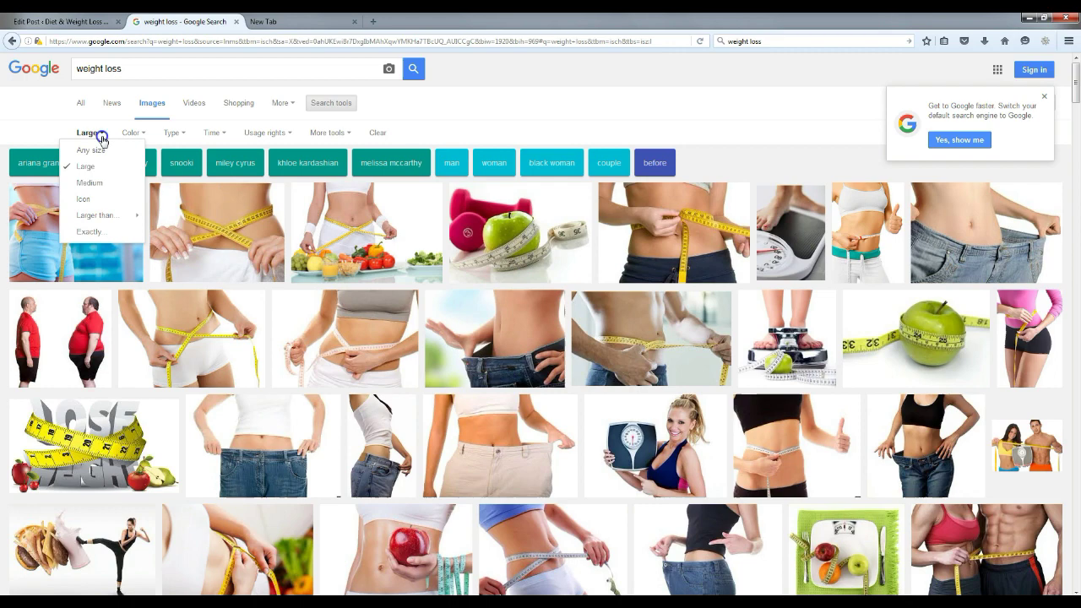
{"action": "left_click", "coordinate": [89, 232]}
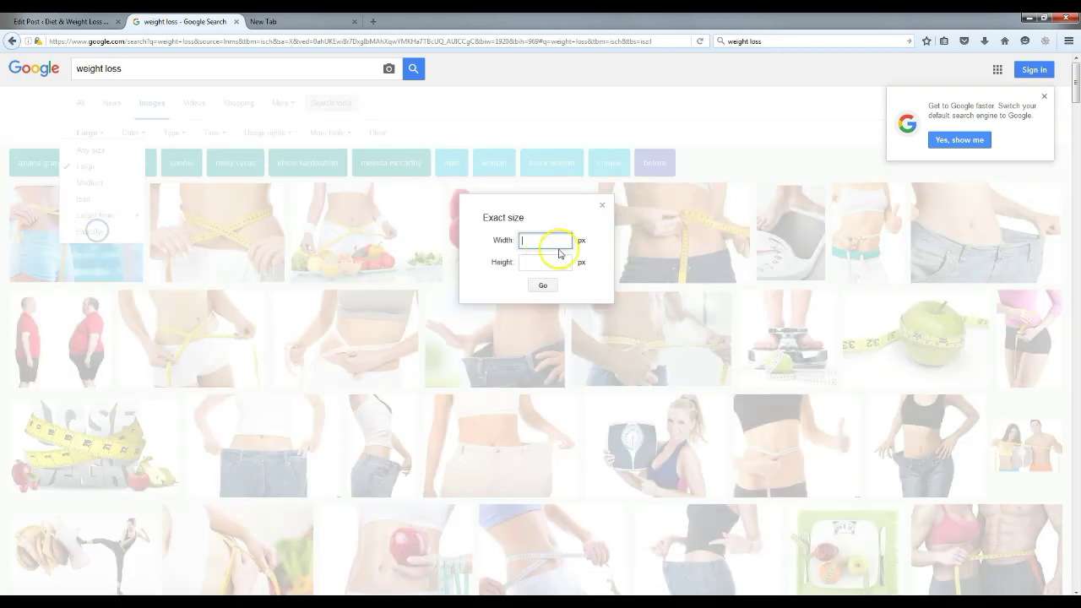
{"action": "left_click", "coordinate": [604, 208]}
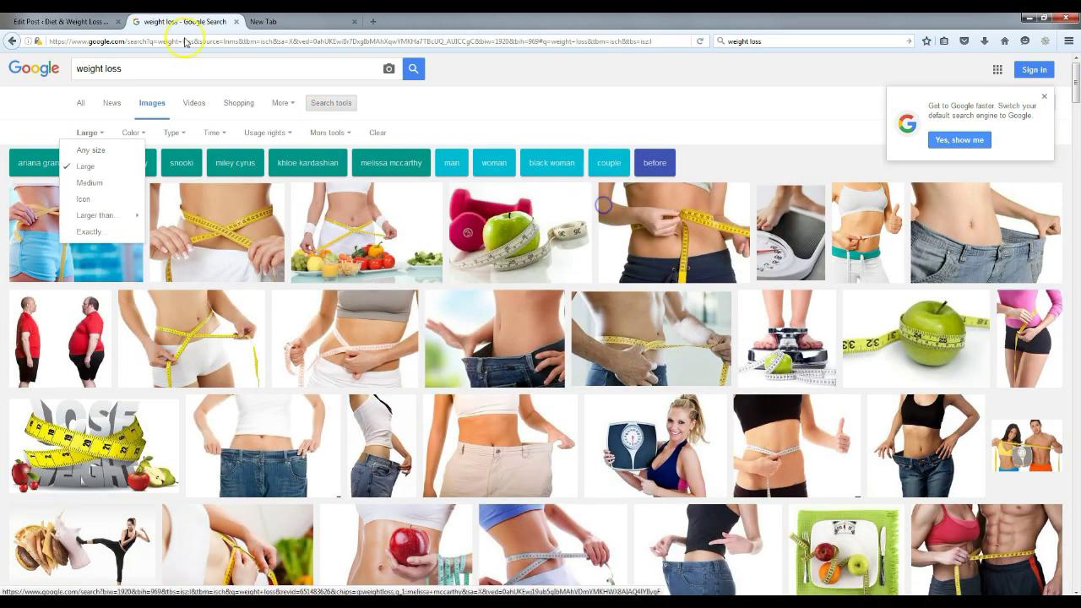
{"action": "left_click", "coordinate": [236, 21]}
{"action": "left_click", "coordinate": [236, 23]}
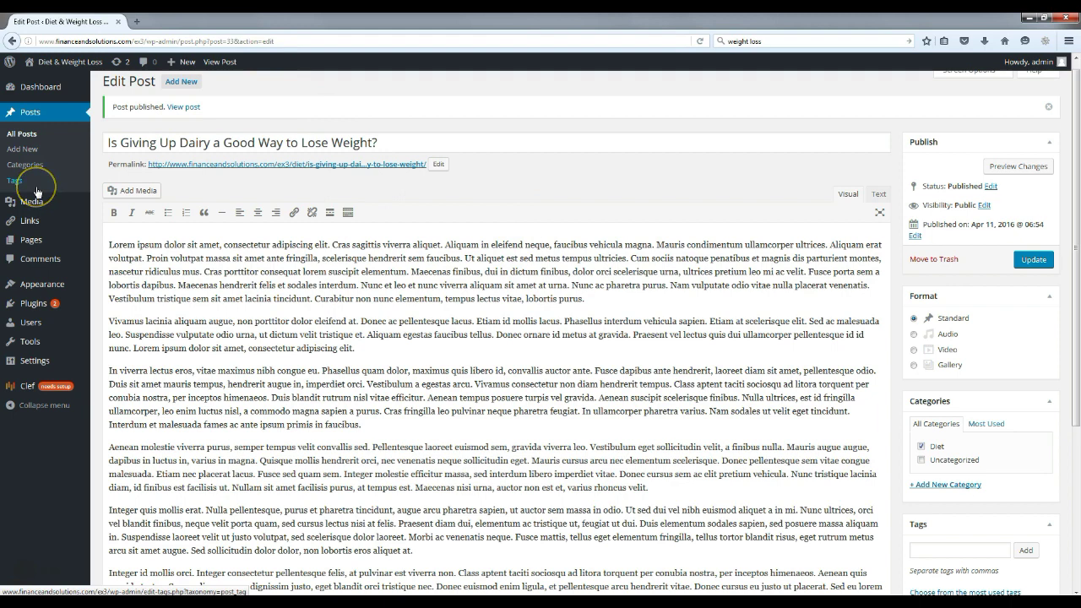
Replace the About page's sample text with the linked line "Learn How To Write An About Us Page Here" and update the page.
{"action": "mouse_move", "coordinate": [32, 241]}
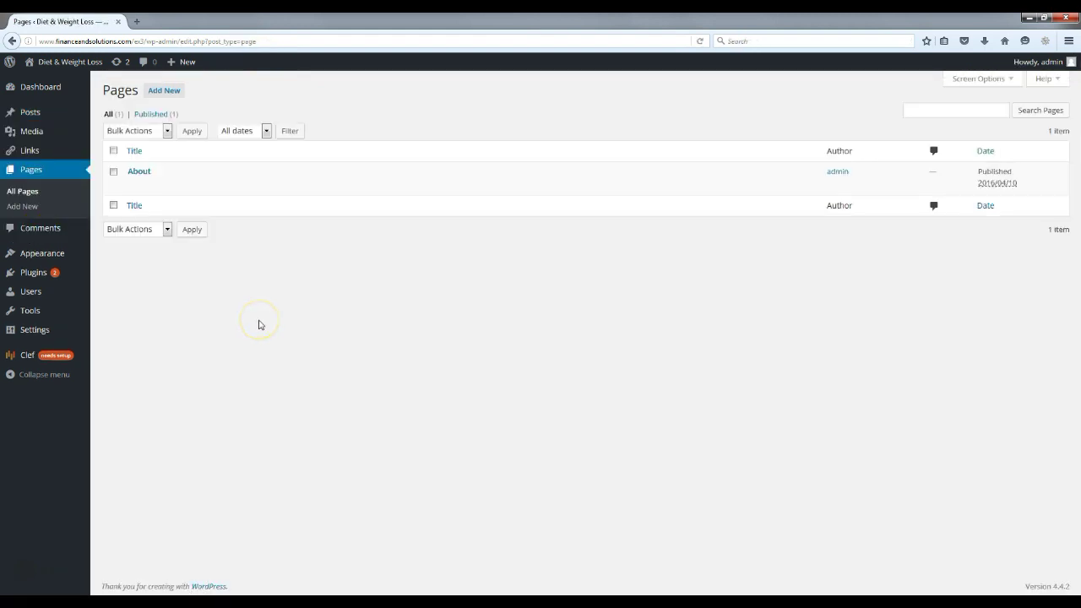
{"action": "mouse_move", "coordinate": [273, 177]}
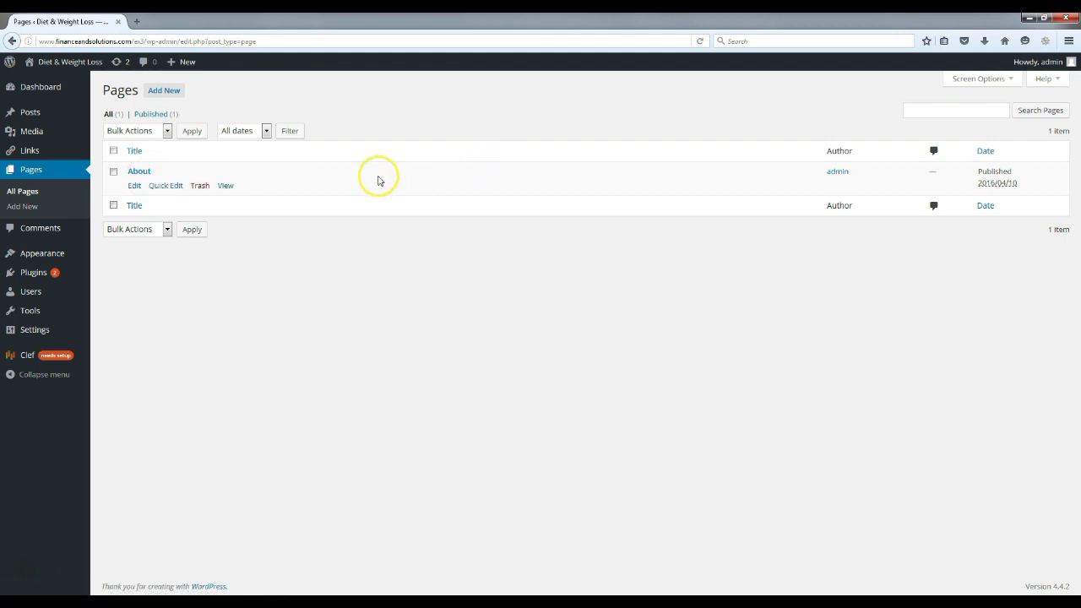
{"action": "left_click", "coordinate": [409, 170]}
{"action": "left_click", "coordinate": [396, 166]}
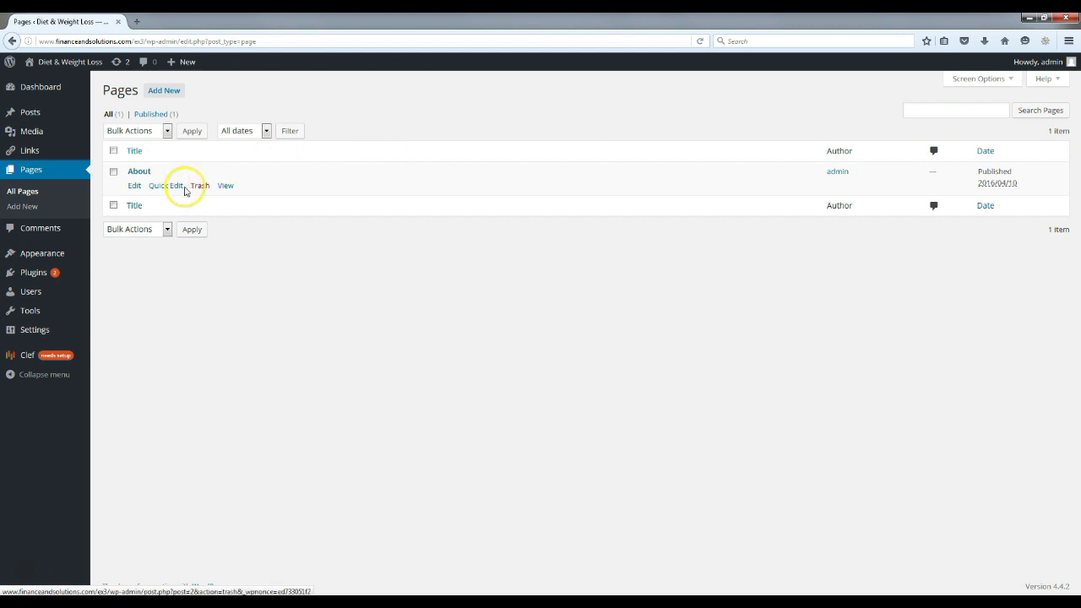
{"action": "left_click", "coordinate": [135, 186]}
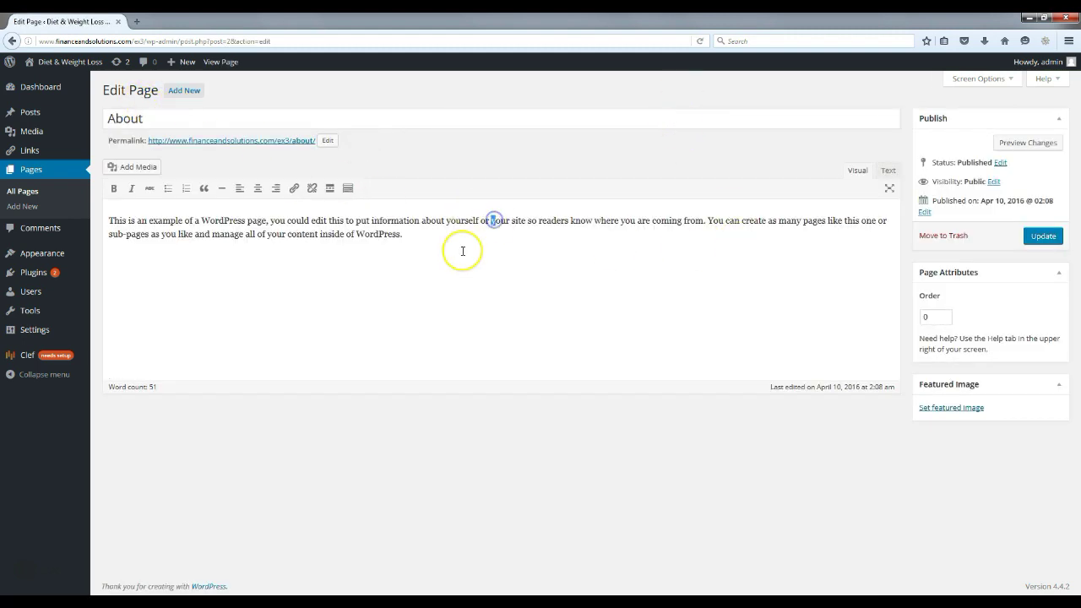
{"action": "left_click_drag", "start_coordinate": [459, 248], "coordinate": [109, 196]}
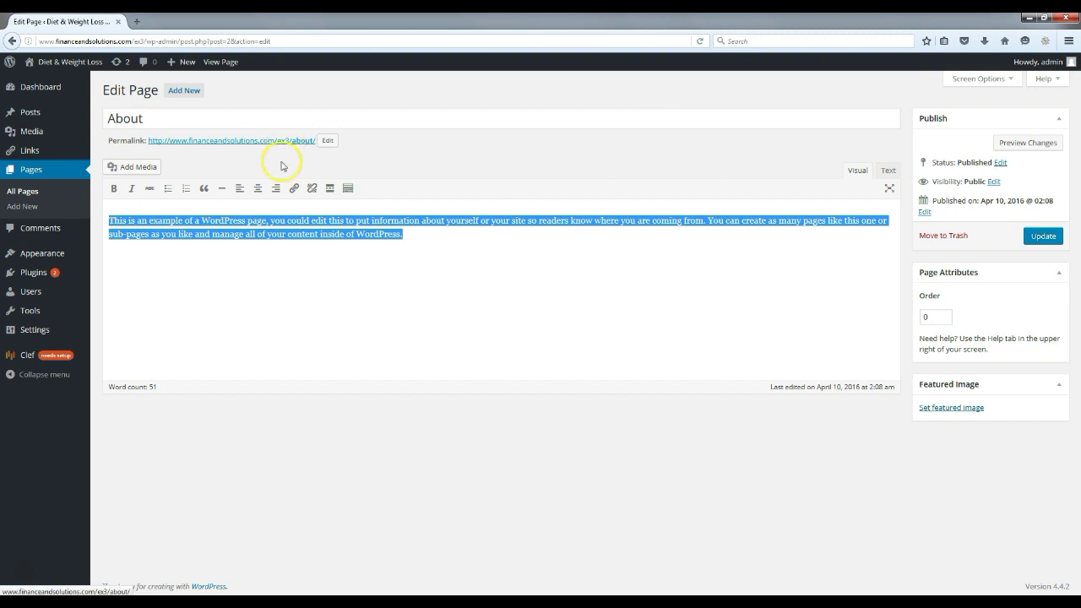
{"action": "key", "text": "Delete"}
{"action": "right_click", "coordinate": [190, 221]}
{"action": "left_click", "coordinate": [224, 272]}
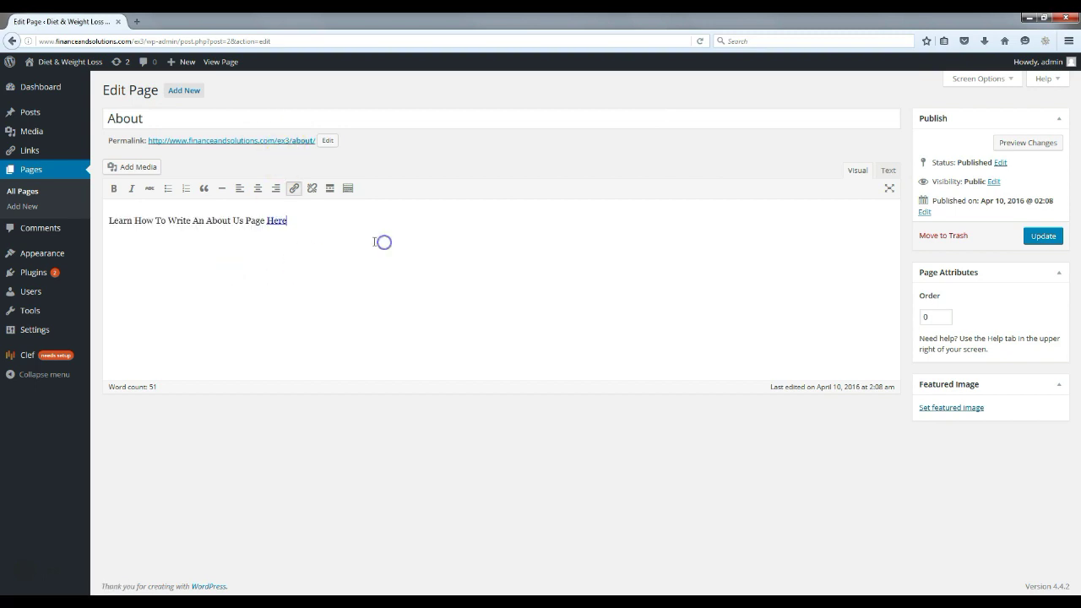
{"action": "left_click", "coordinate": [1038, 239]}
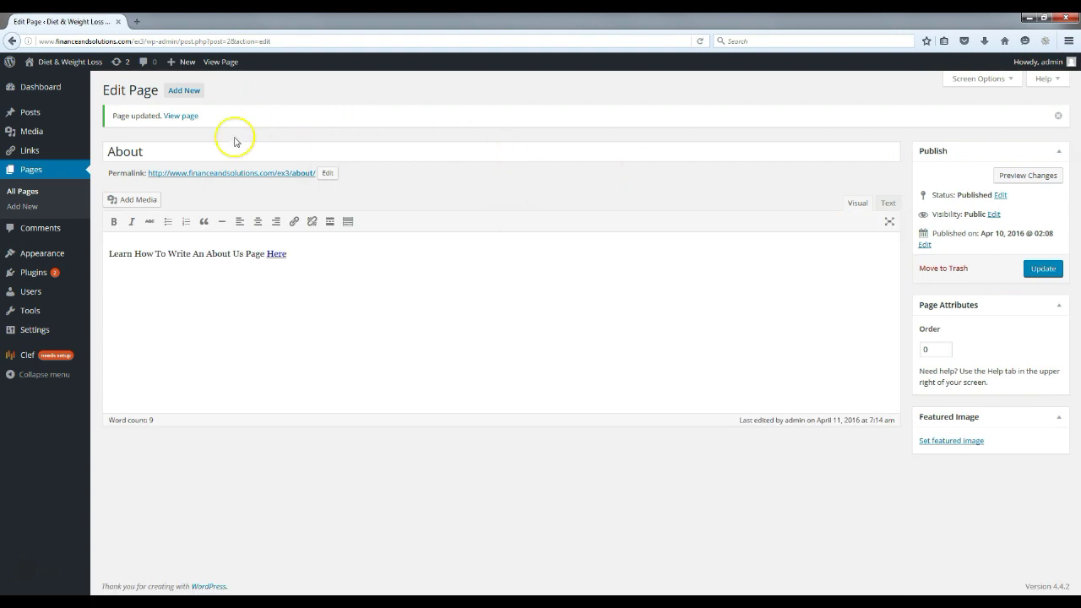
View the updated About page on the live site and follow its "Here" link.
{"action": "left_click", "coordinate": [192, 125]}
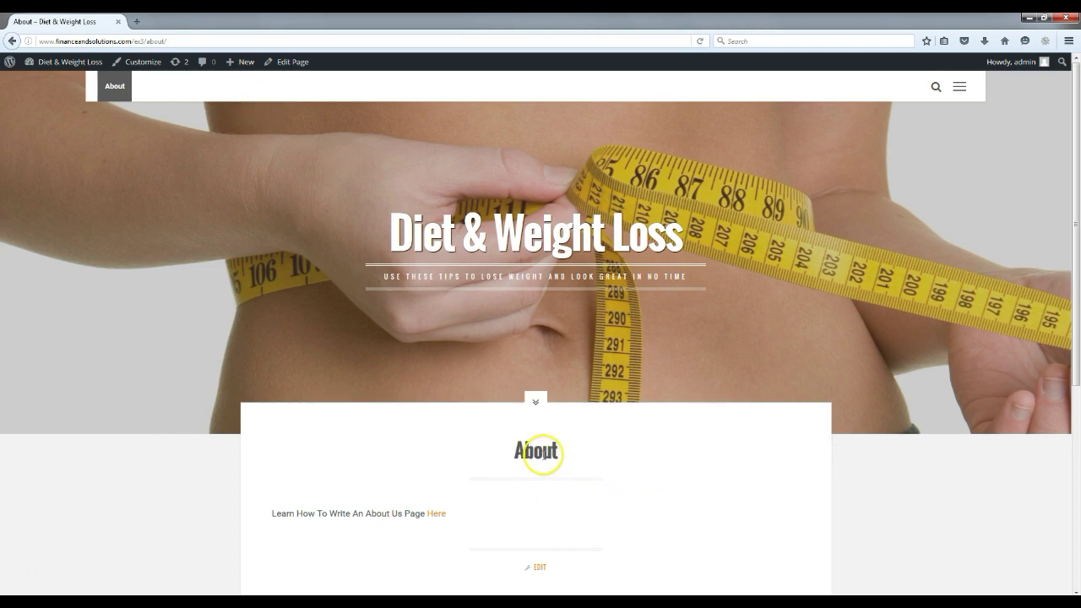
{"action": "scroll", "coordinate": [633, 447], "scroll_direction": "down", "scroll_amount": 2}
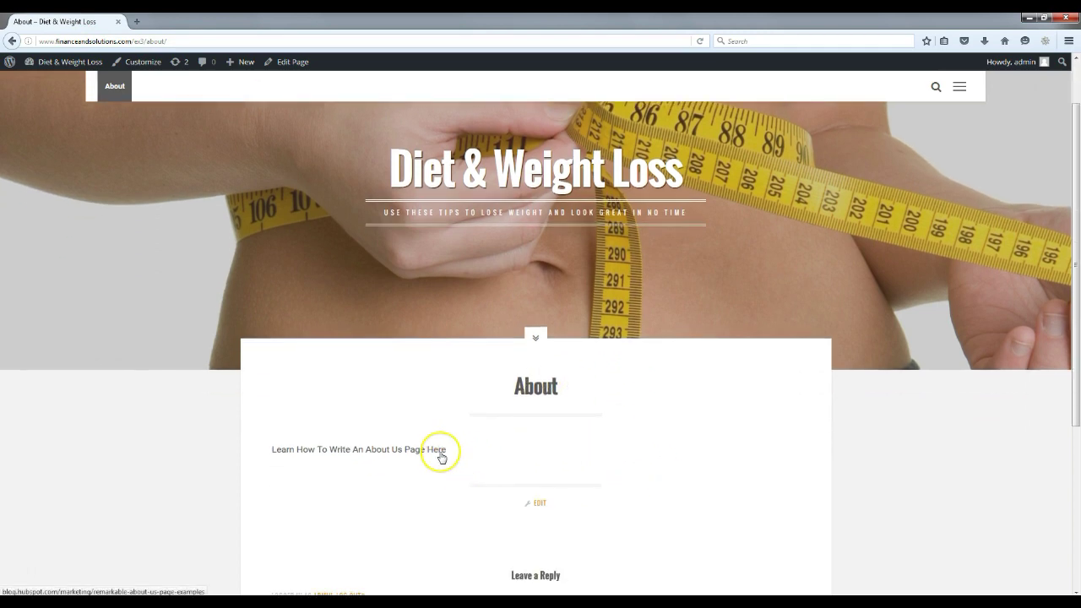
{"action": "left_click", "coordinate": [439, 452]}
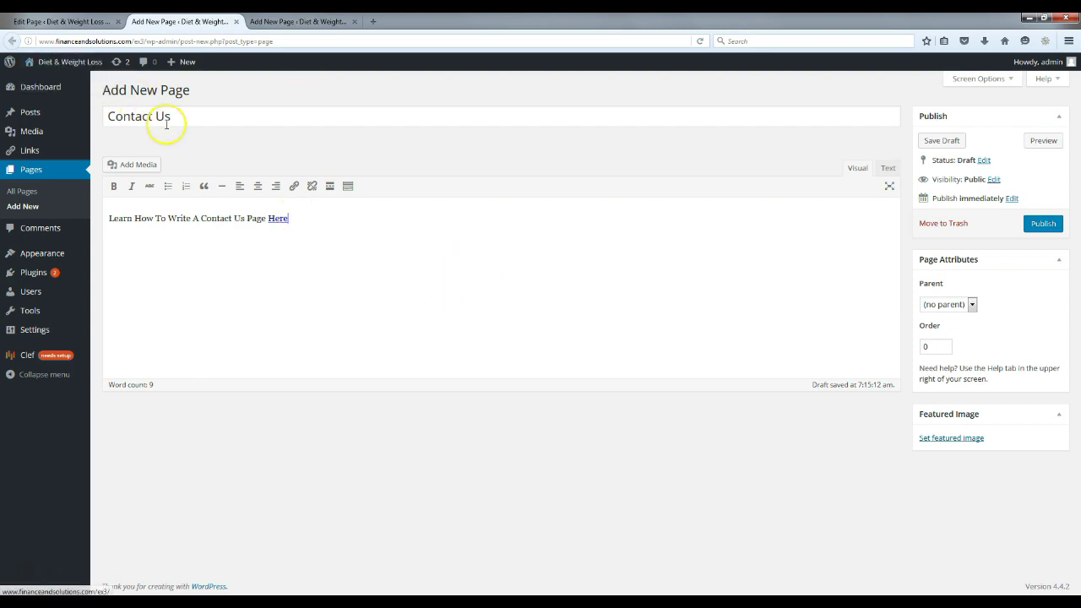
Check the drafted Contact Us and Privacy Policy pages in their separate tabs and publish both.
{"action": "left_click", "coordinate": [293, 23]}
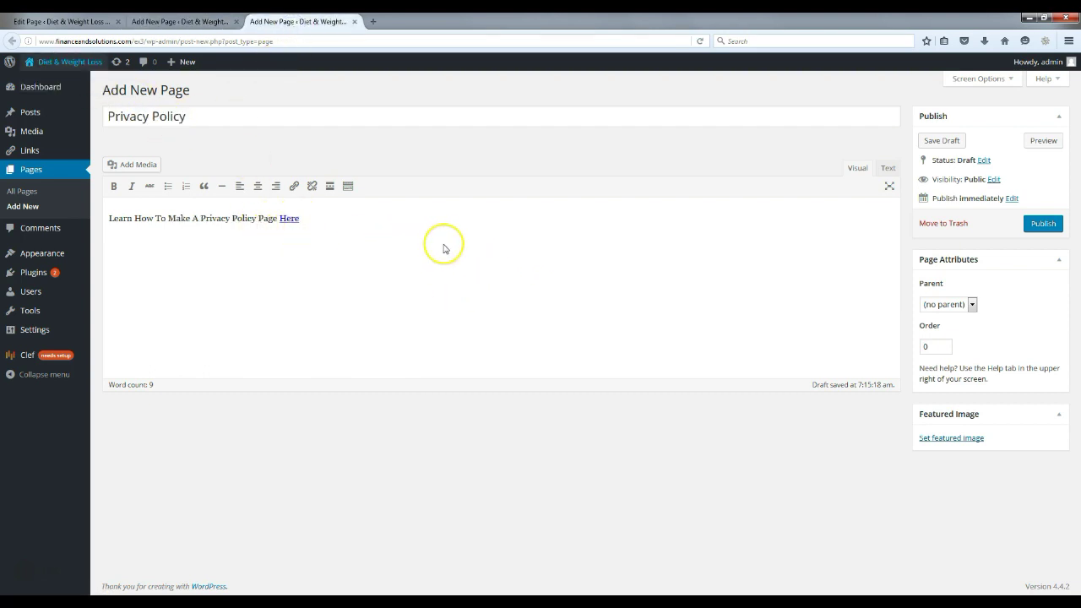
{"action": "left_click", "coordinate": [187, 22]}
{"action": "left_click", "coordinate": [1044, 223]}
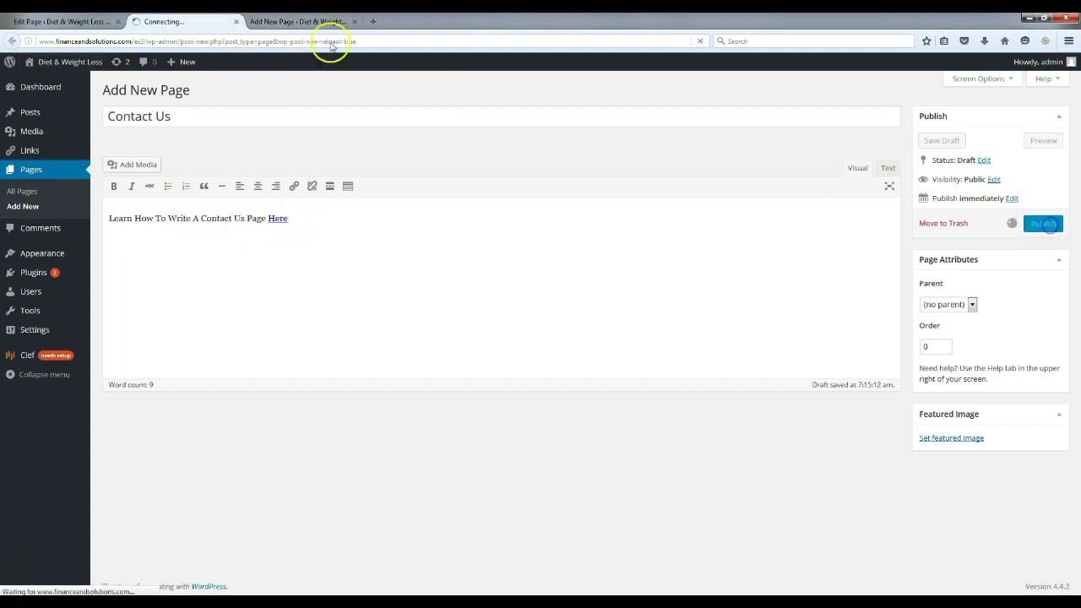
{"action": "left_click", "coordinate": [325, 24]}
{"action": "left_click", "coordinate": [1053, 224]}
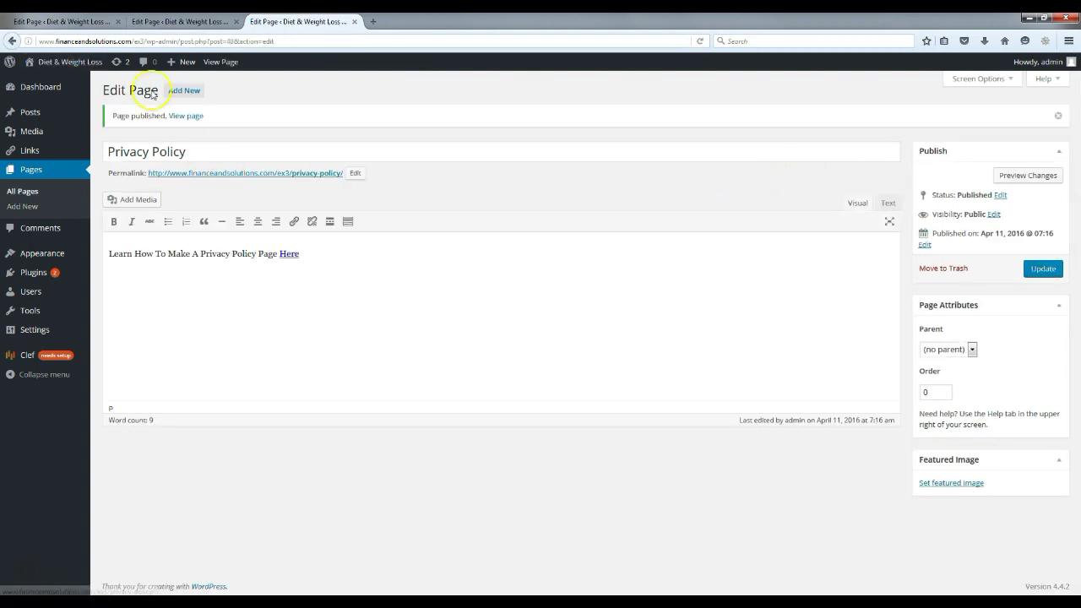
View the published Privacy Policy page, follow its "Here" link, and look over the FreePrivacyPolicy.com generator site.
{"action": "left_click", "coordinate": [187, 116]}
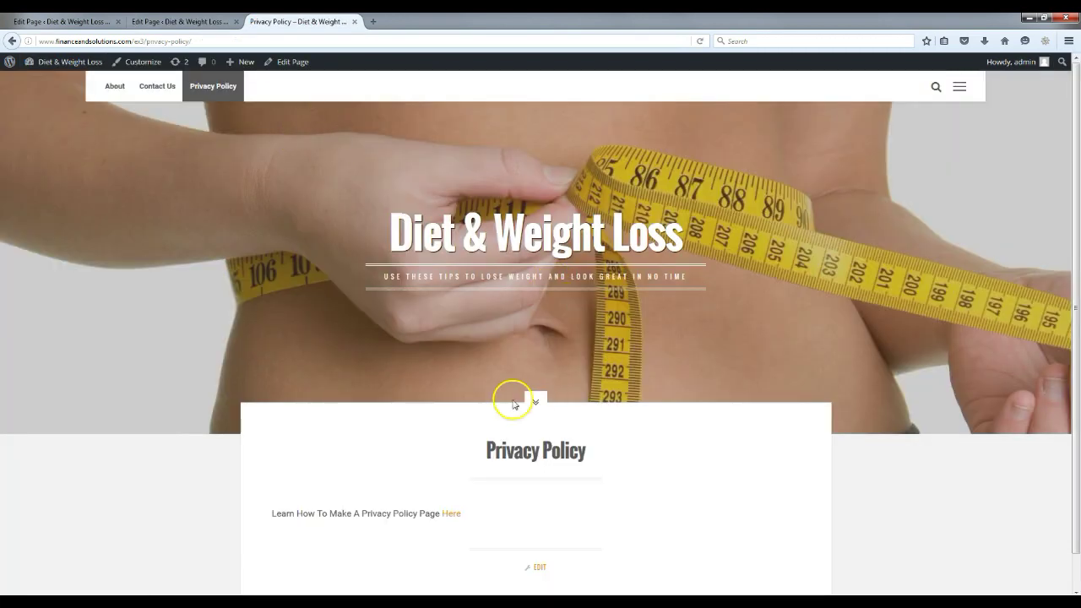
{"action": "left_click", "coordinate": [454, 516]}
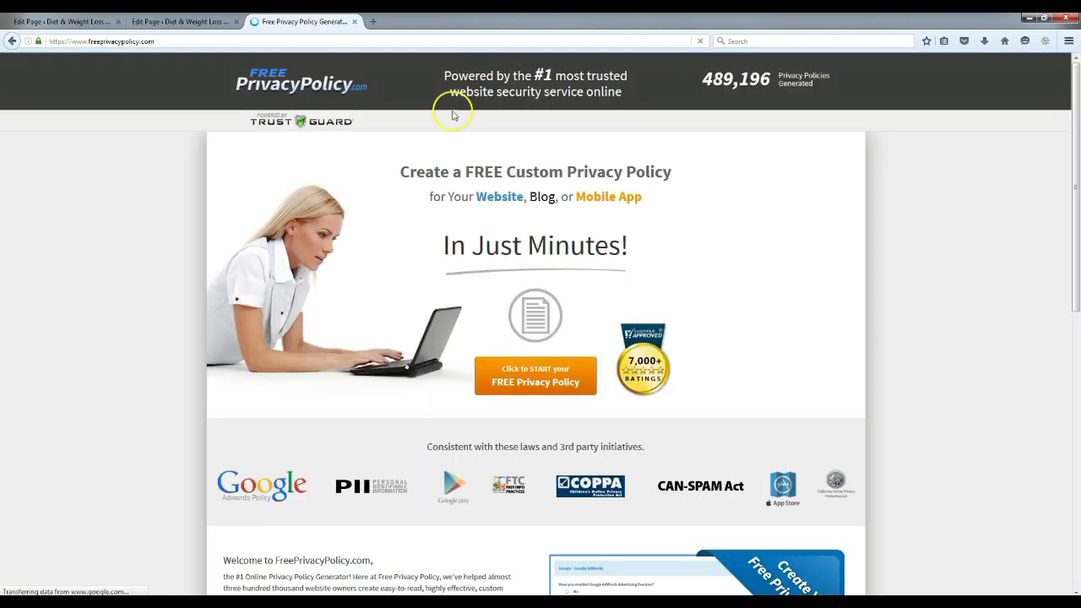
{"action": "scroll", "coordinate": [225, 254], "scroll_direction": "down", "scroll_amount": 7}
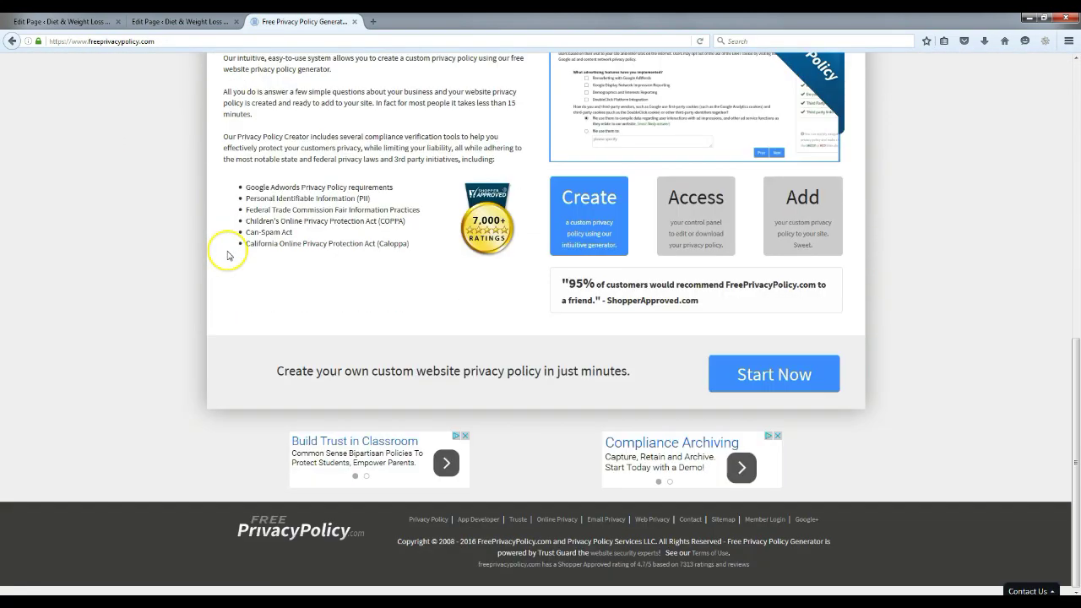
{"action": "scroll", "coordinate": [228, 256], "scroll_direction": "up", "scroll_amount": 10}
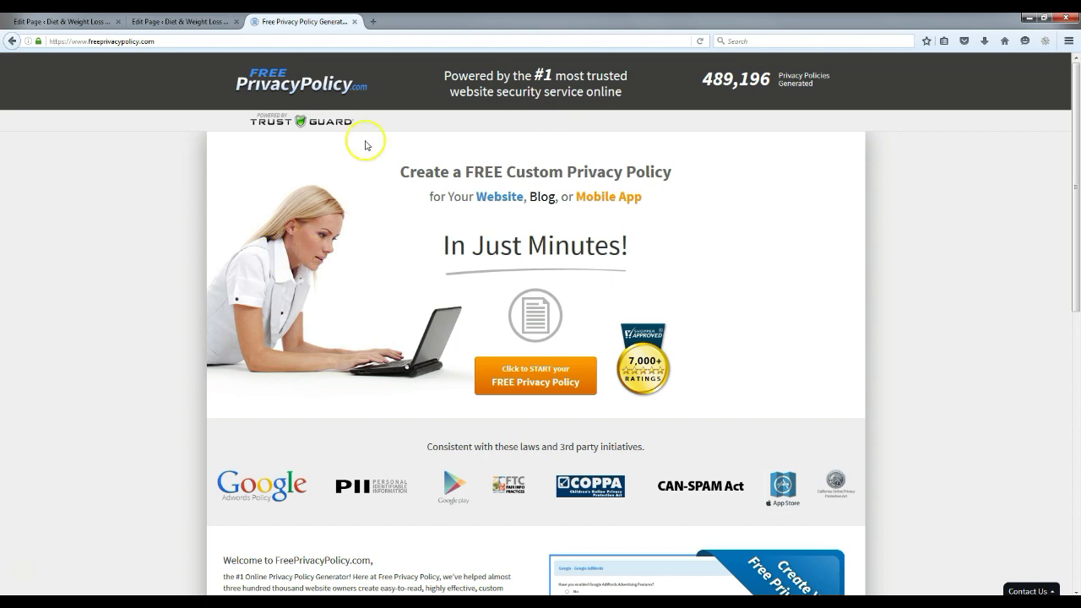
{"action": "mouse_move", "coordinate": [372, 36]}
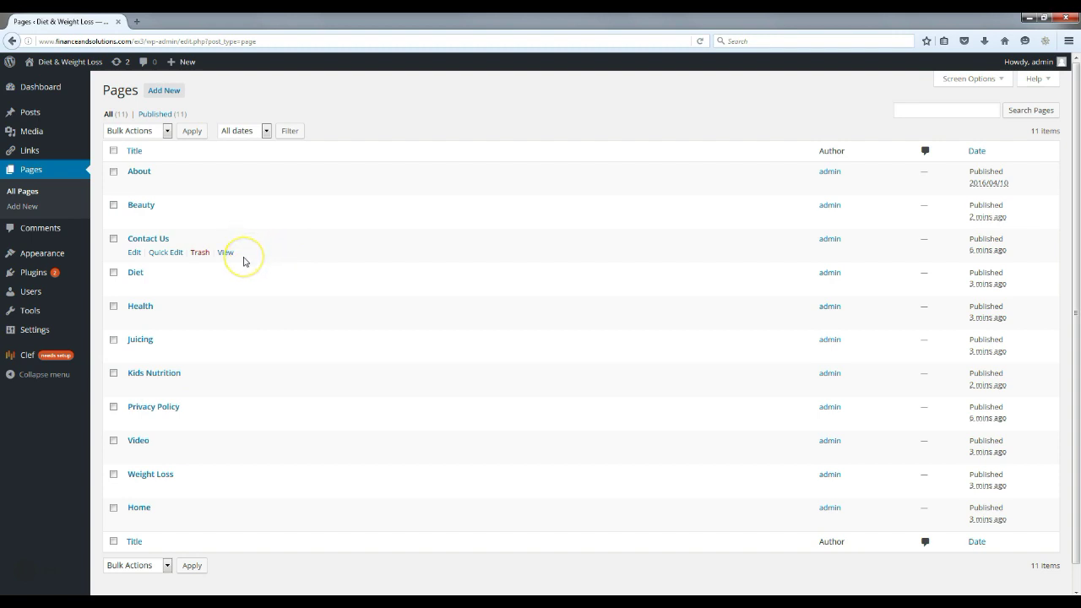
Open the live site in a separate tab and compare its navigation menu order with the admin Pages list.
{"action": "mouse_move", "coordinate": [61, 65]}
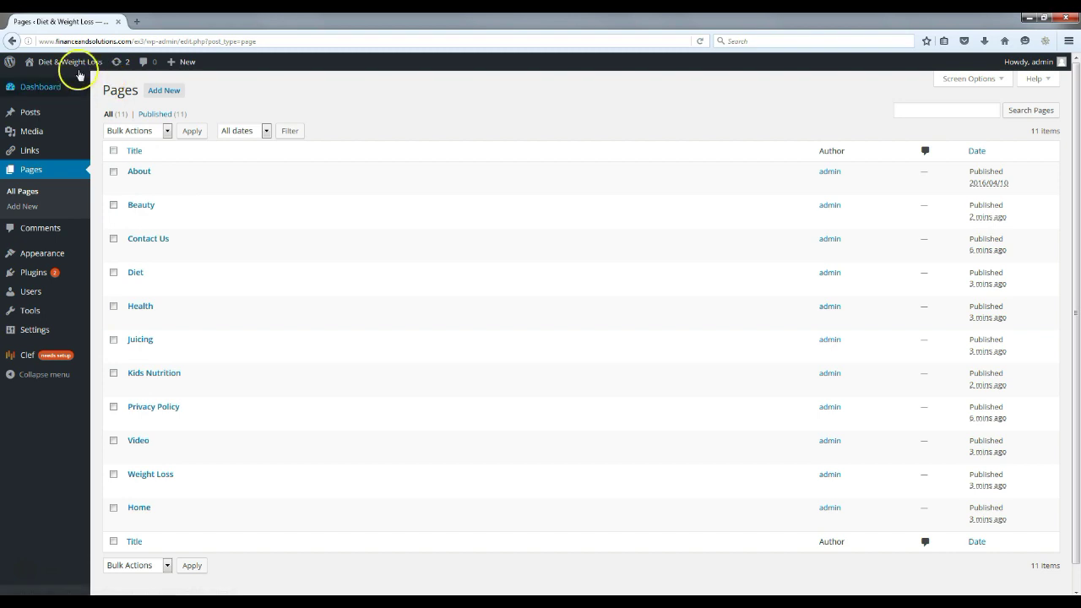
{"action": "right_click", "coordinate": [77, 67]}
{"action": "left_click", "coordinate": [127, 73]}
{"action": "left_click", "coordinate": [176, 20]}
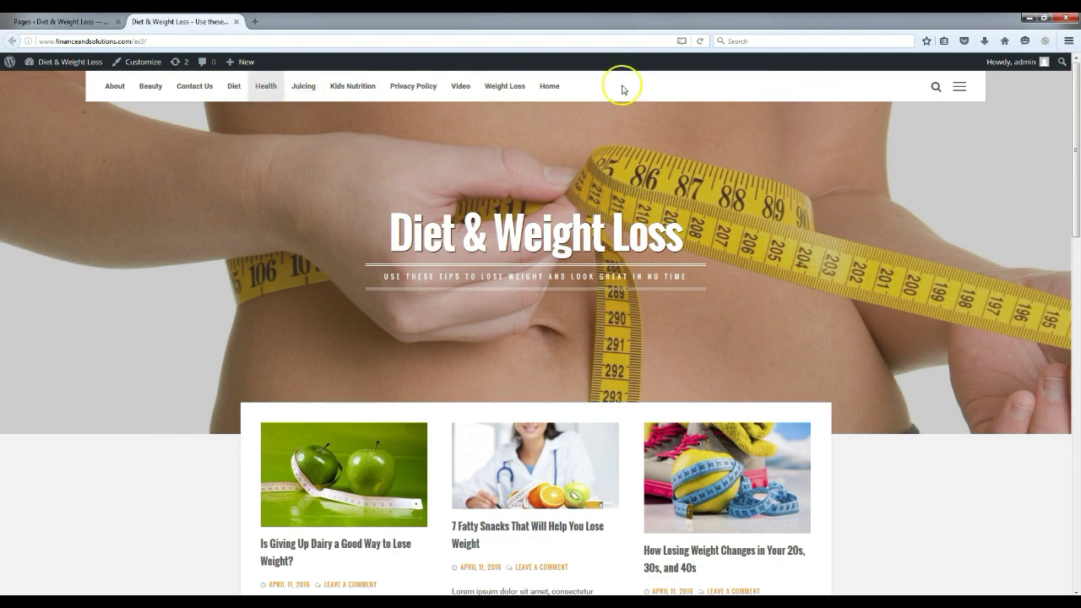
{"action": "left_click", "coordinate": [92, 21]}
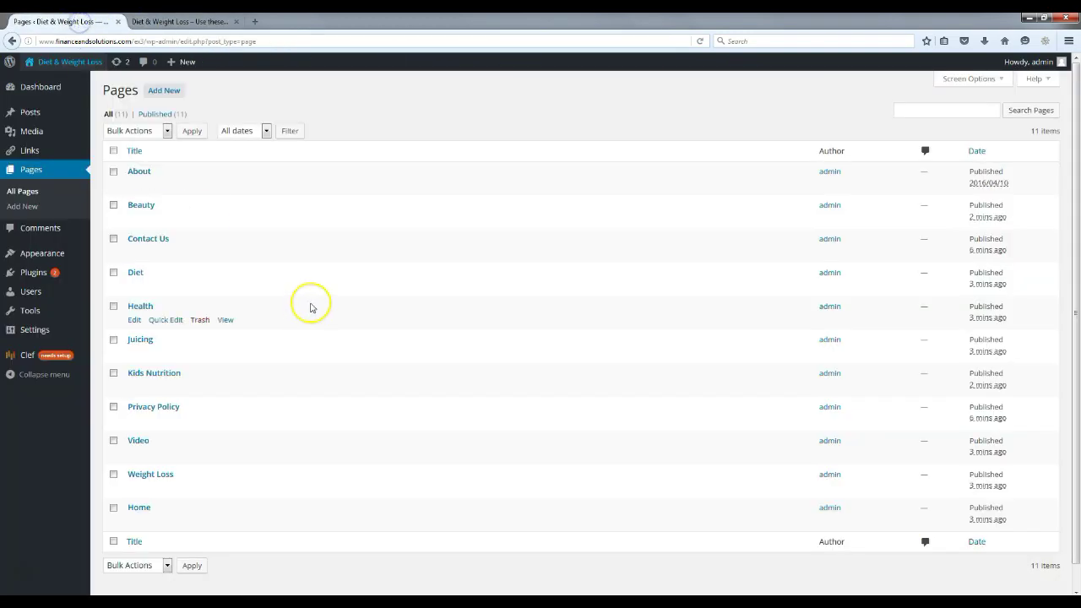
{"action": "left_click", "coordinate": [194, 21]}
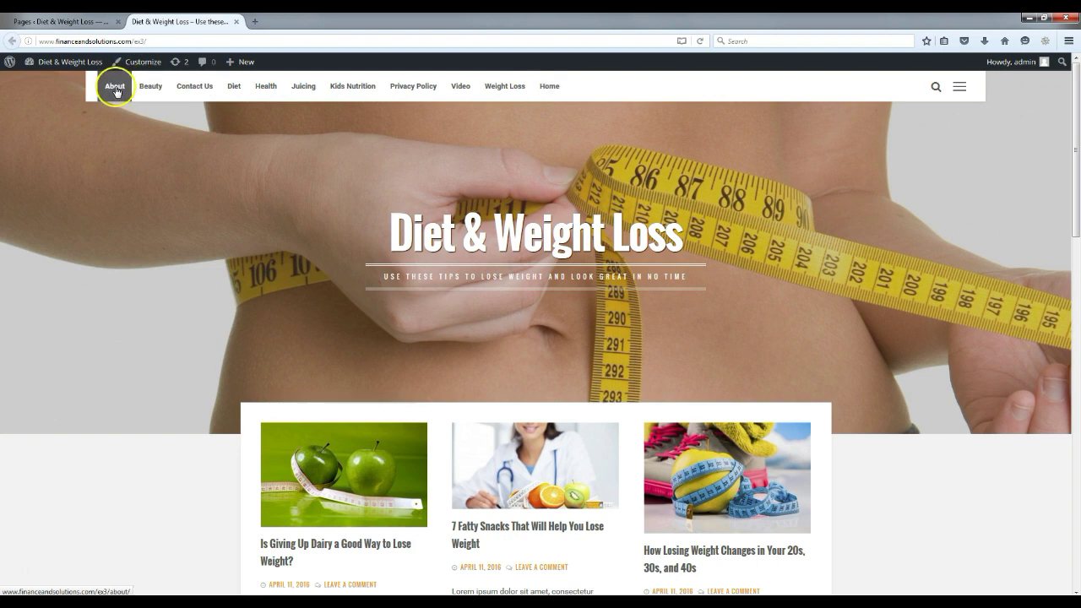
Open the Home page for editing from the admin Pages list and check its Order value in the page attributes.
{"action": "left_click", "coordinate": [56, 23]}
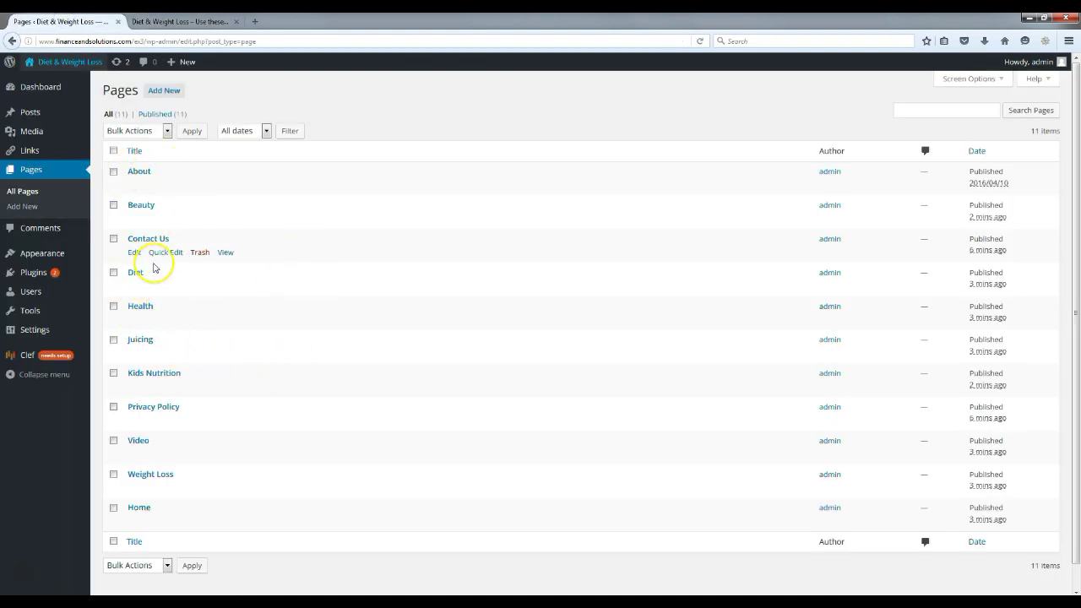
{"action": "left_click", "coordinate": [134, 521]}
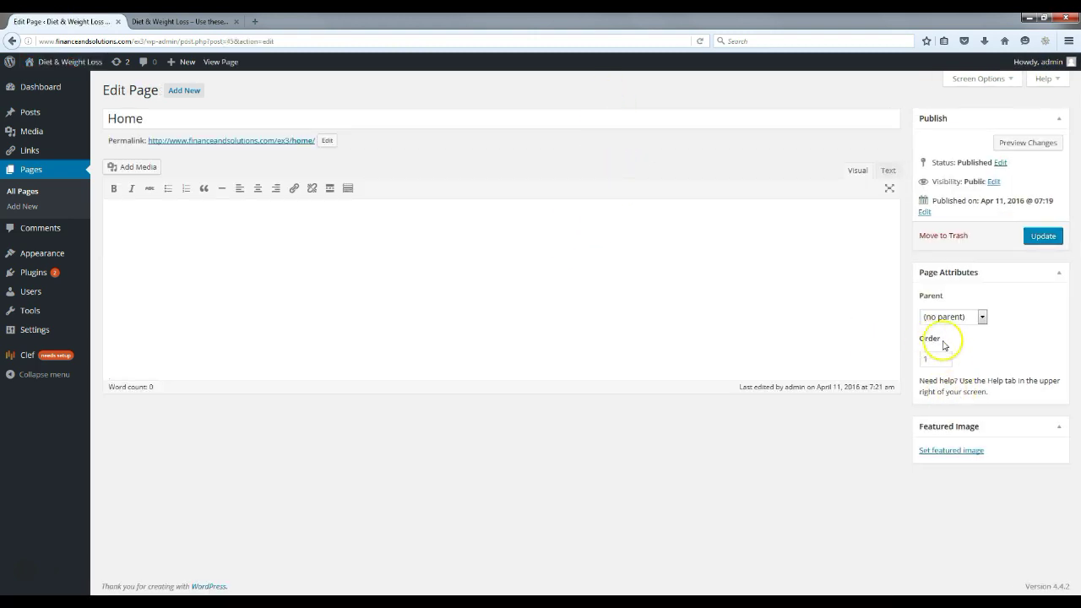
{"action": "left_click", "coordinate": [936, 360]}
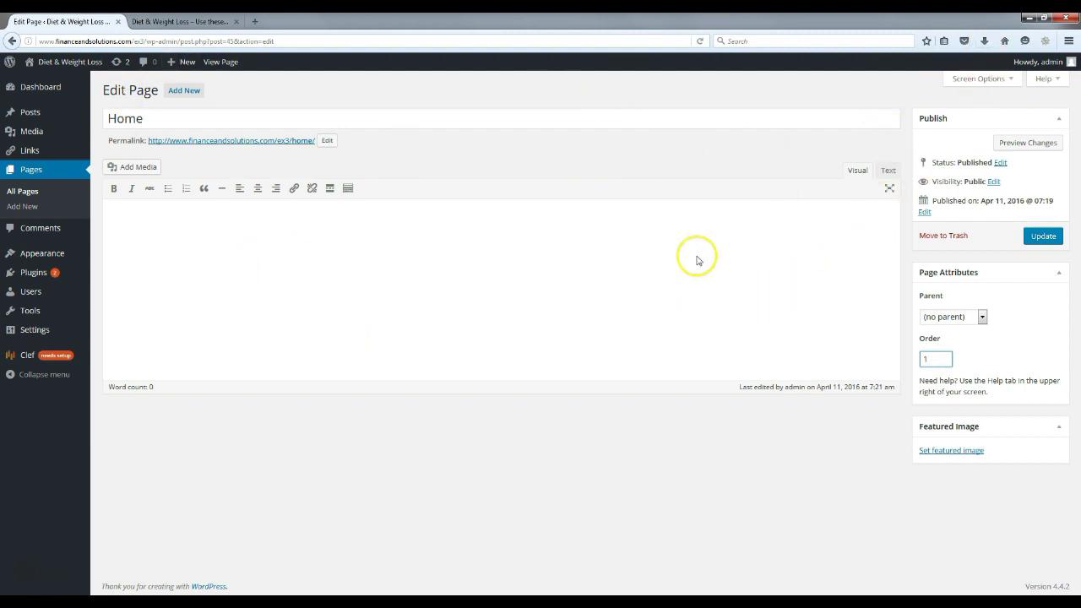
Return to the live site and look over the homepage's navigation menu, header image and post grid.
{"action": "left_click", "coordinate": [177, 21]}
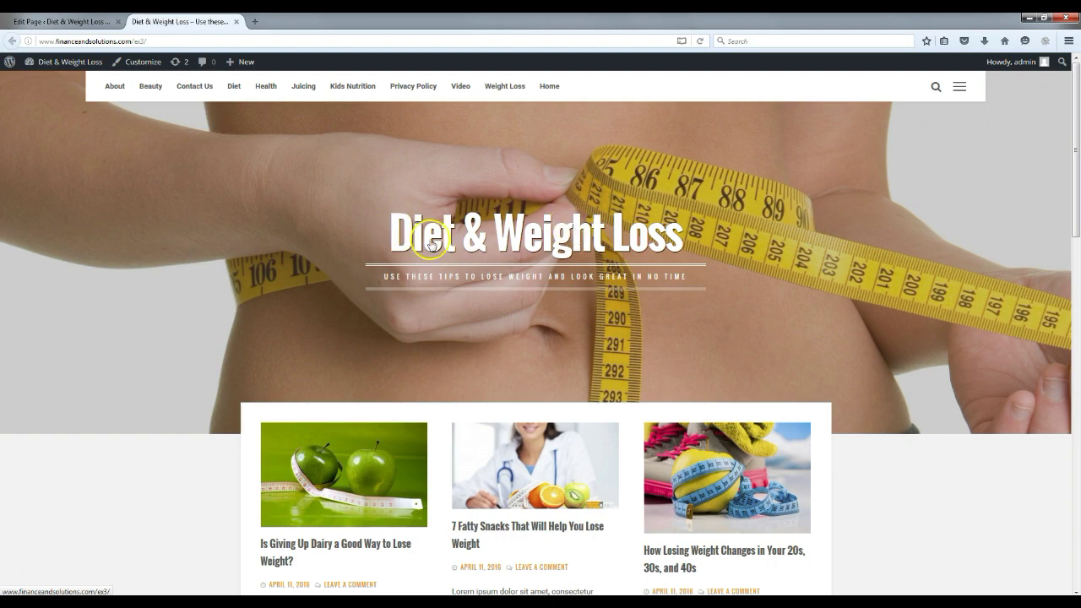
{"action": "scroll", "coordinate": [391, 265], "scroll_direction": "down", "scroll_amount": 8}
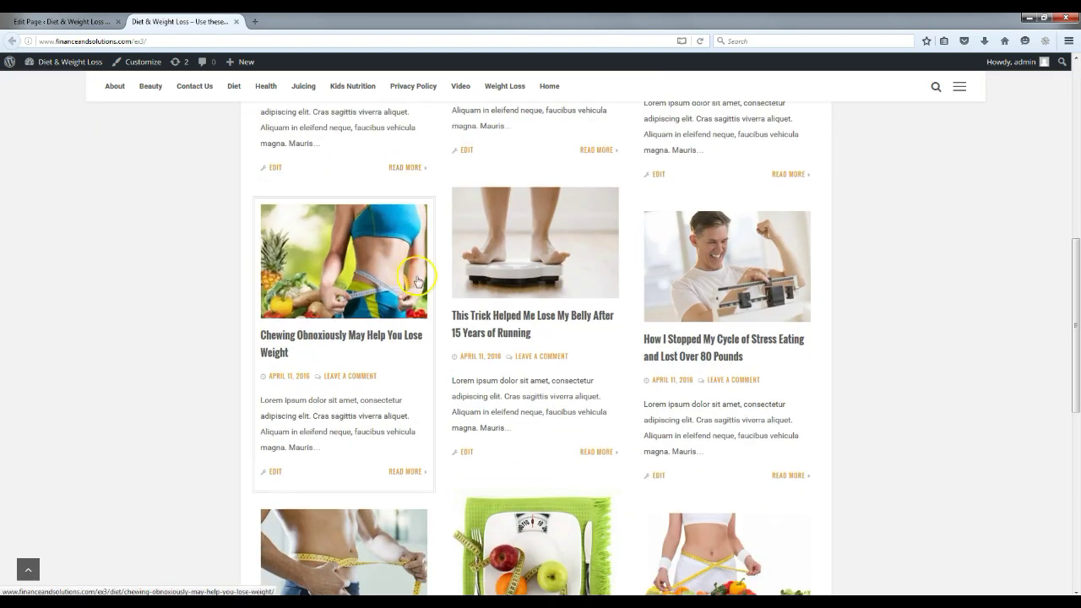
{"action": "scroll", "coordinate": [338, 304], "scroll_direction": "down", "scroll_amount": 2}
{"action": "scroll", "coordinate": [237, 342], "scroll_direction": "up", "scroll_amount": 2}
{"action": "scroll", "coordinate": [229, 353], "scroll_direction": "up", "scroll_amount": 2}
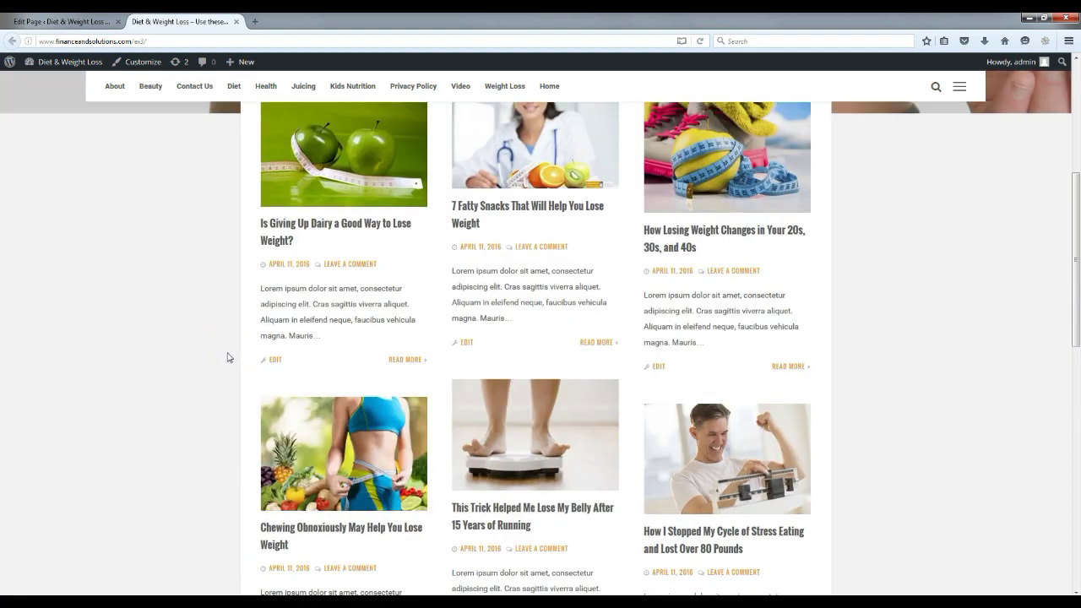
{"action": "scroll", "coordinate": [228, 358], "scroll_direction": "up", "scroll_amount": 3}
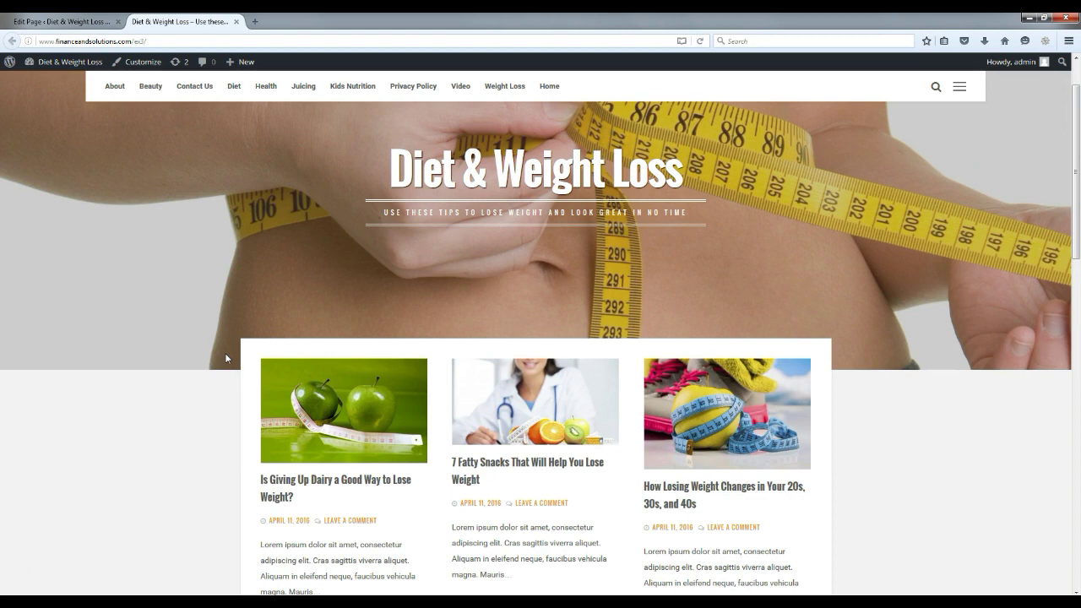
{"action": "left_click", "coordinate": [218, 353]}
{"action": "scroll", "coordinate": [228, 337], "scroll_direction": "up", "scroll_amount": 2}
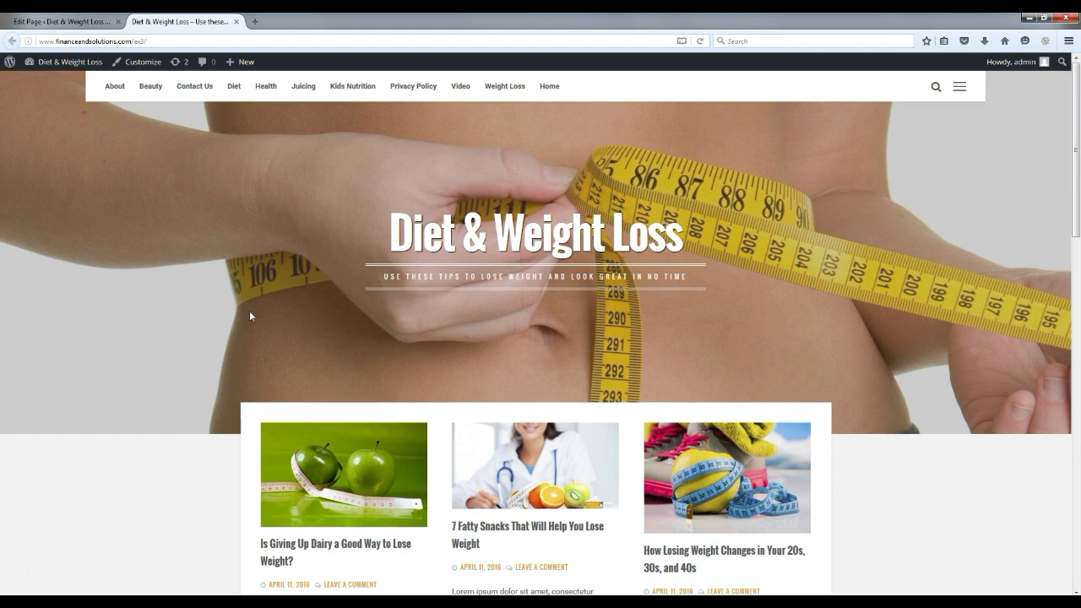
{"action": "left_click", "coordinate": [490, 272]}
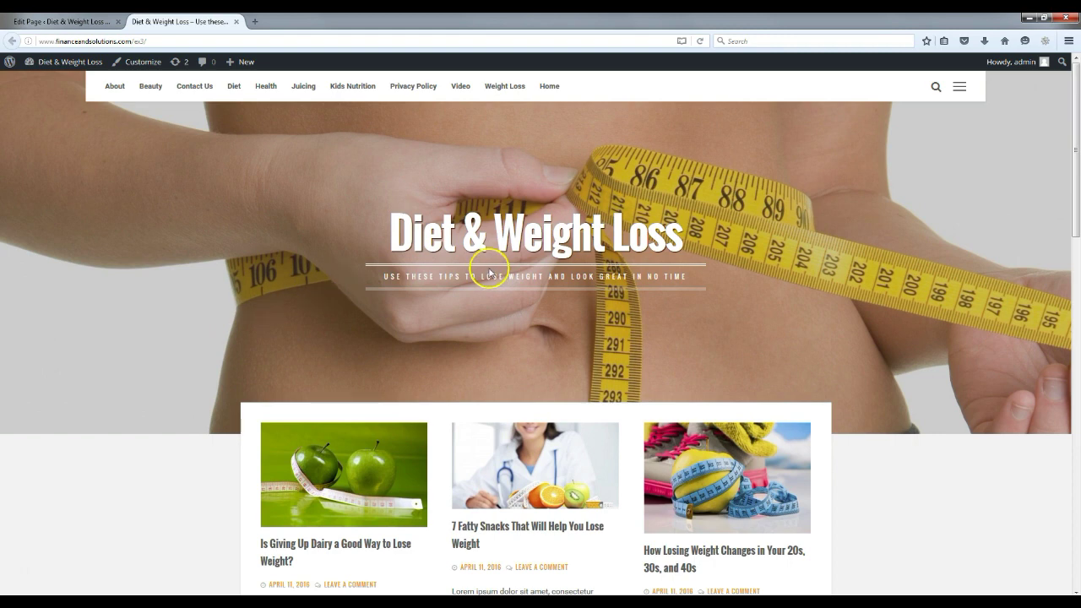